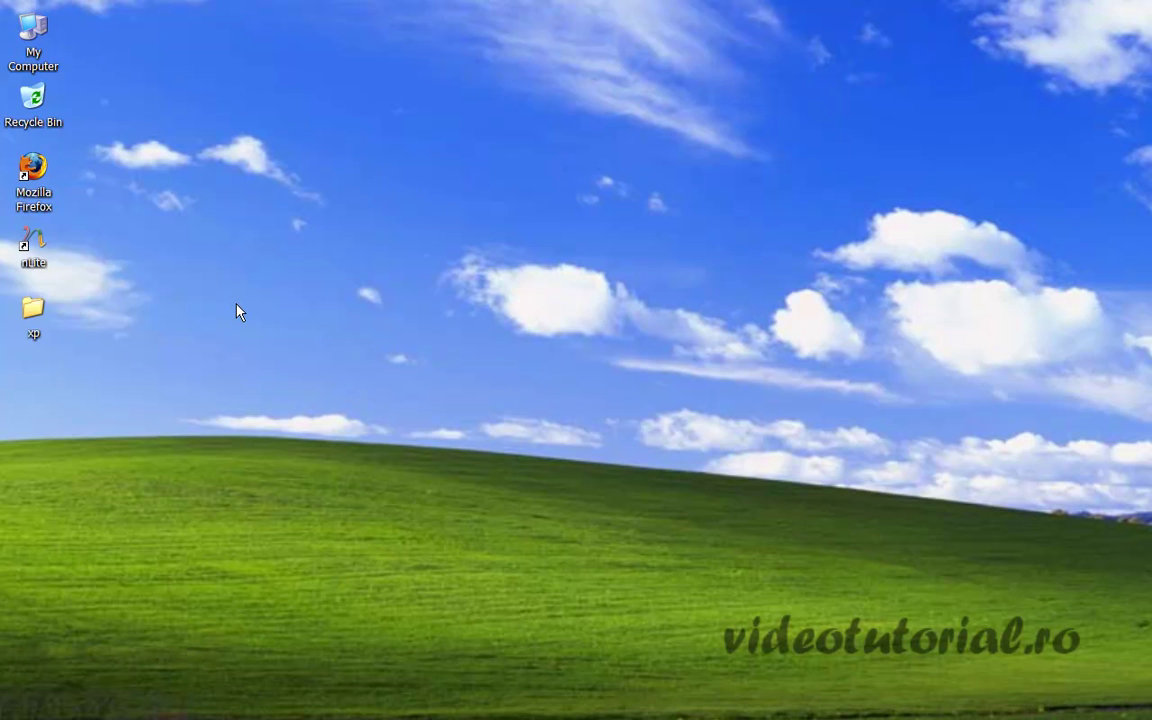
Step: Open Mozilla Firefox and search Google for "nlite"
{"action": "double_click", "coordinate": [28, 236]}
{"action": "double_click", "coordinate": [33, 168]}
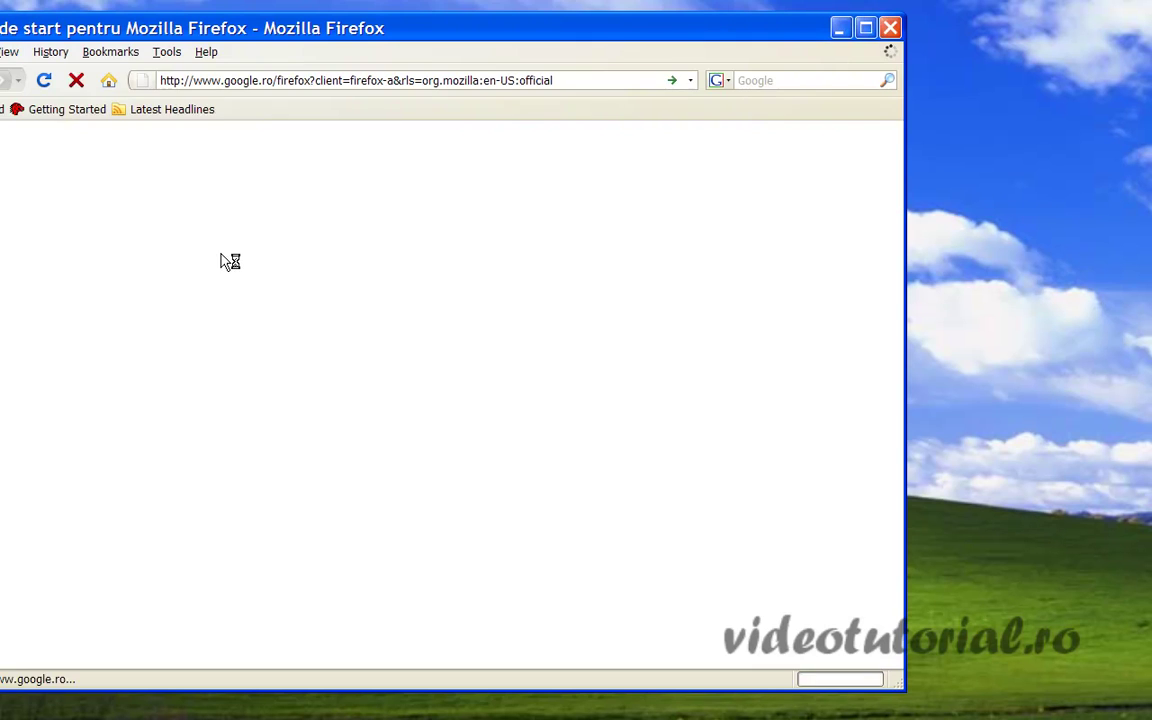
{"action": "left_click_drag", "start_coordinate": [258, 34], "coordinate": [432, 37]}
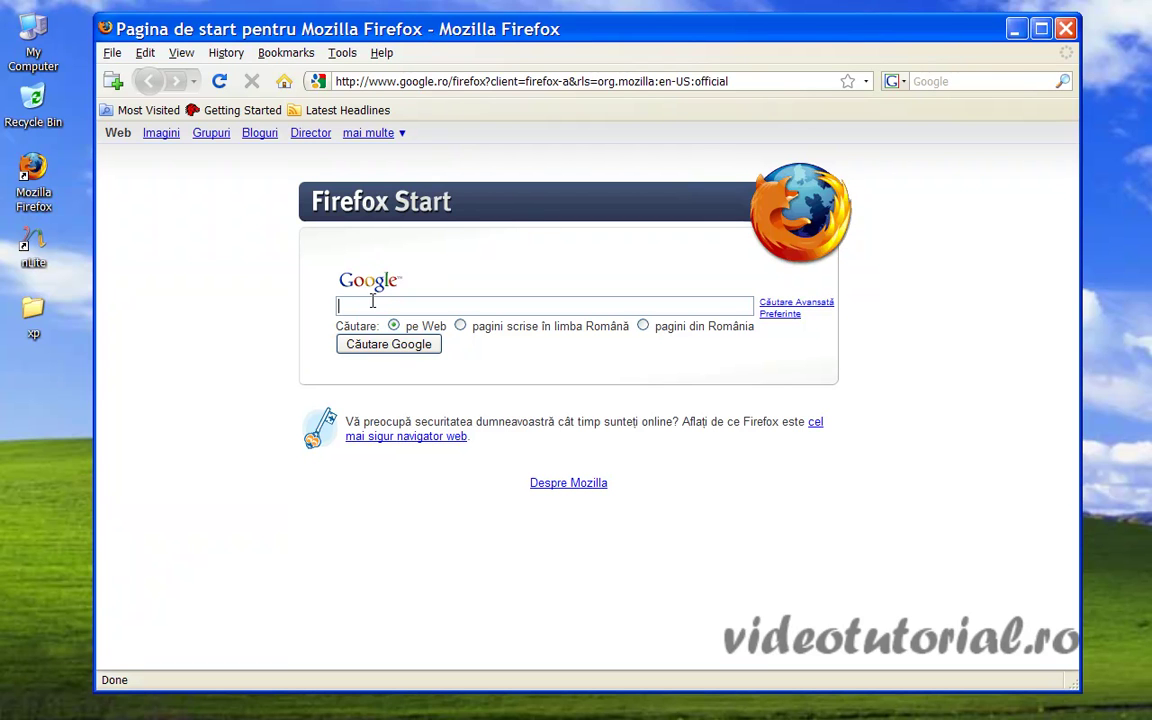
{"action": "type", "text": "nlite"}
{"action": "key", "text": "Return"}
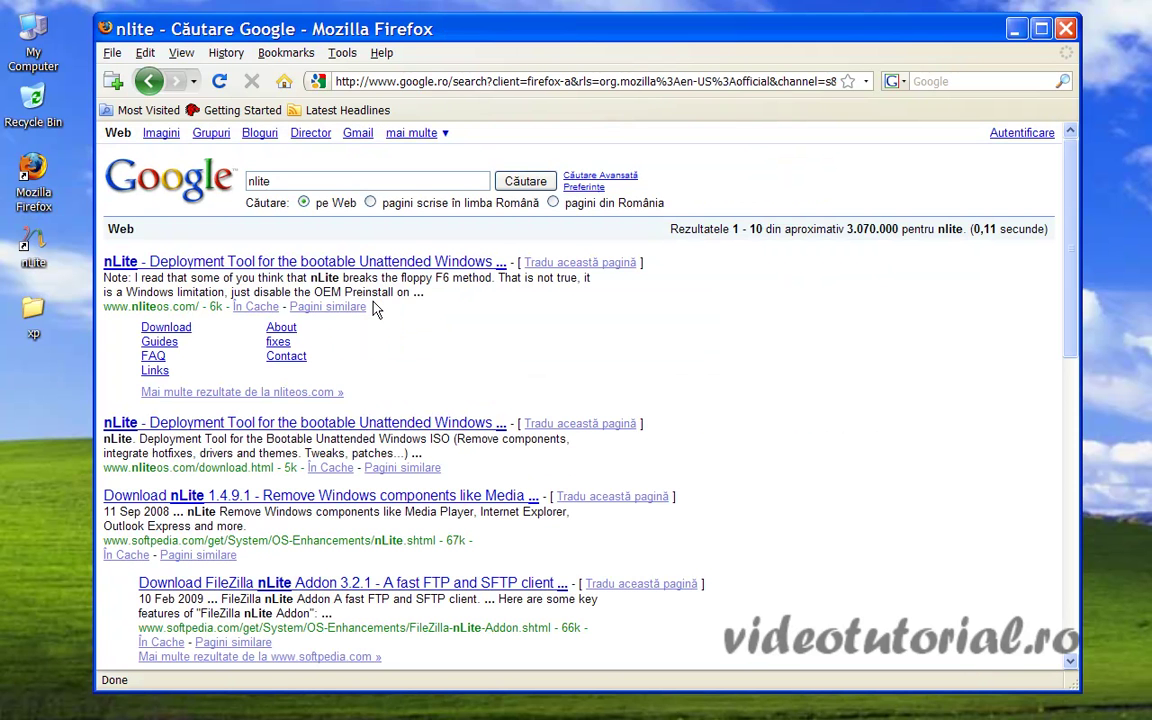
Step: Open the download page of the official nLite website and view the v1.4.9.1 installer links
{"action": "left_click", "coordinate": [265, 261]}
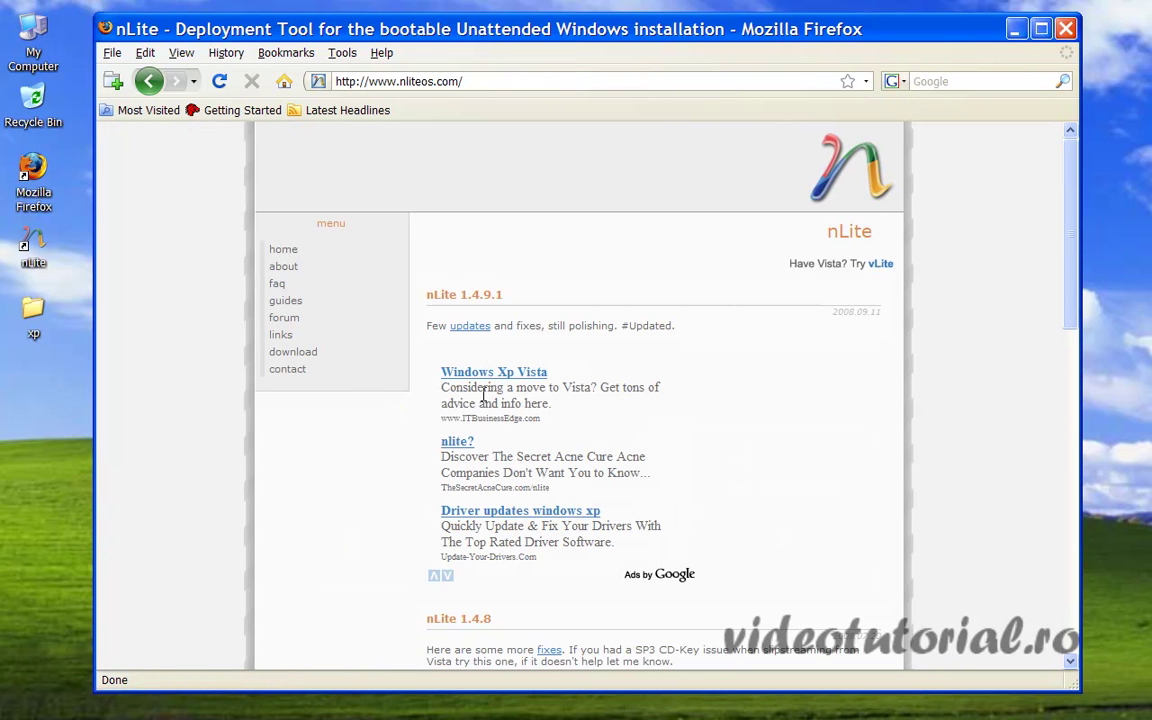
{"action": "left_click", "coordinate": [293, 351]}
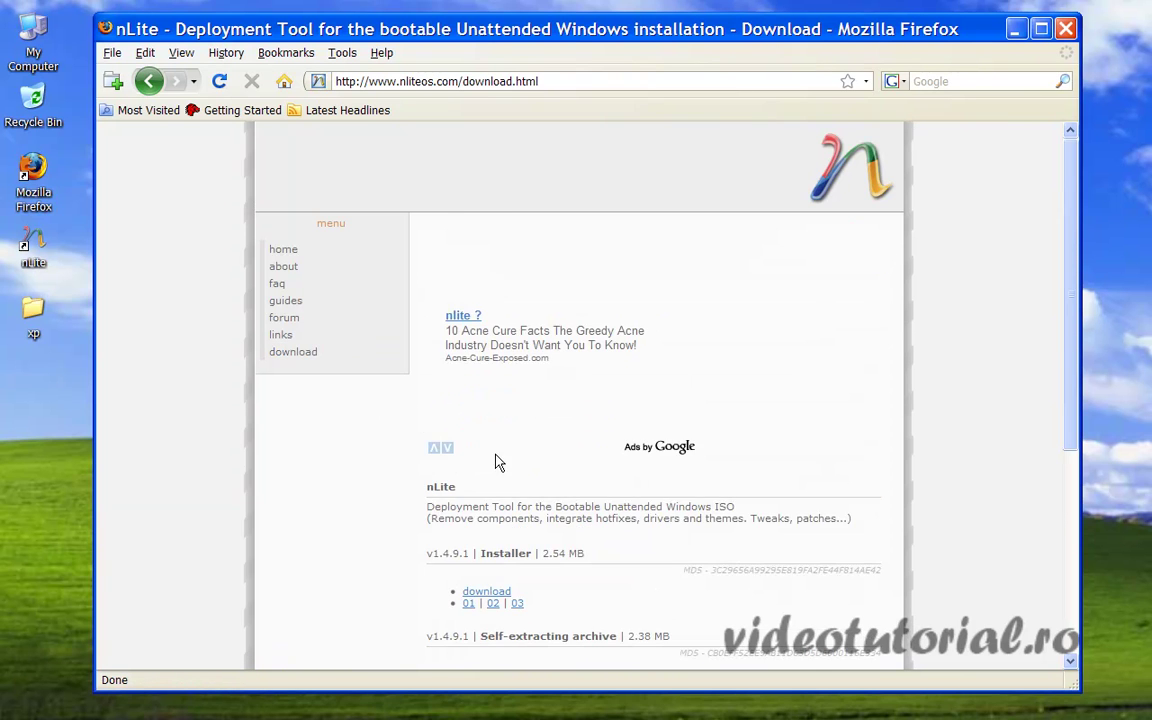
{"action": "scroll", "coordinate": [510, 463], "scroll_direction": "down", "scroll_amount": 2}
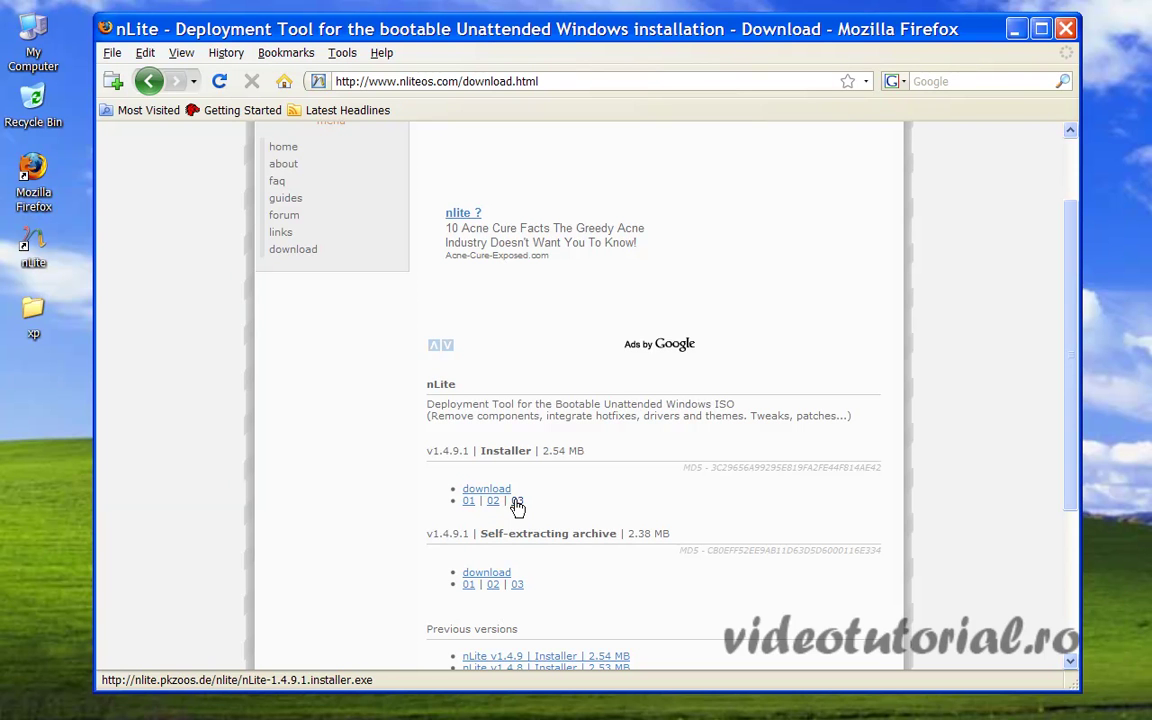
Step: View the Microsoft download page for .NET Framework 2.0 SP1 (x86), return to the nLite downloads, and close the browser
{"action": "scroll", "coordinate": [471, 471], "scroll_direction": "down", "scroll_amount": 5}
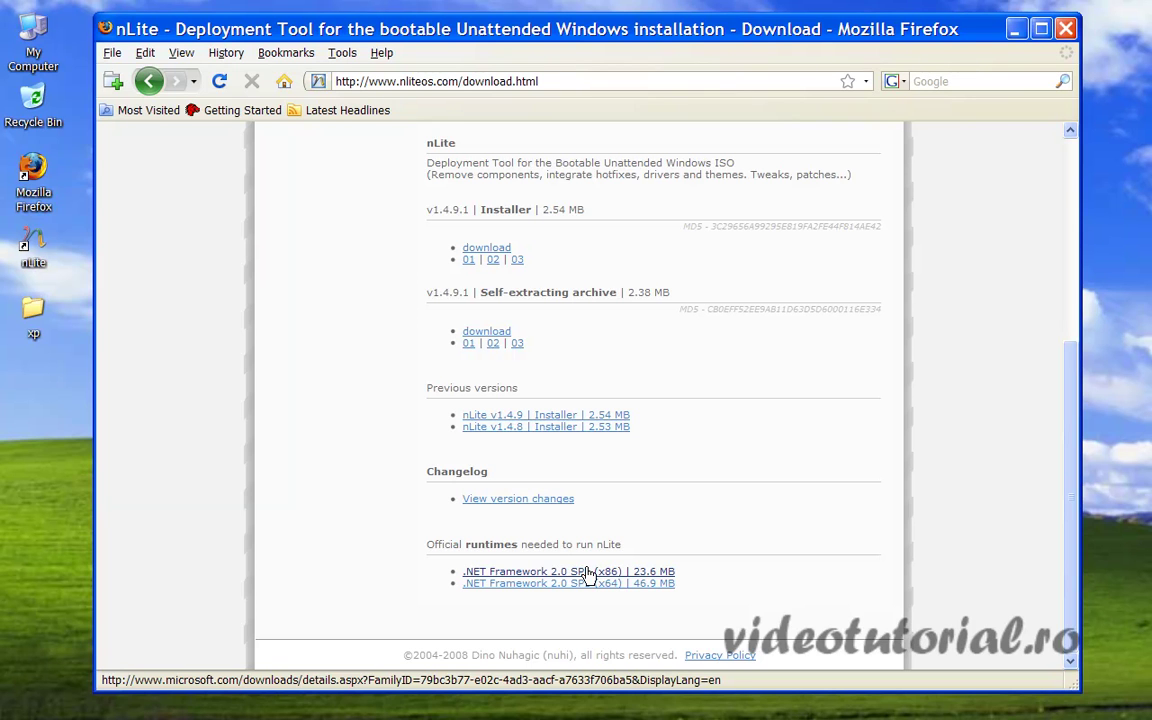
{"action": "left_click", "coordinate": [588, 573]}
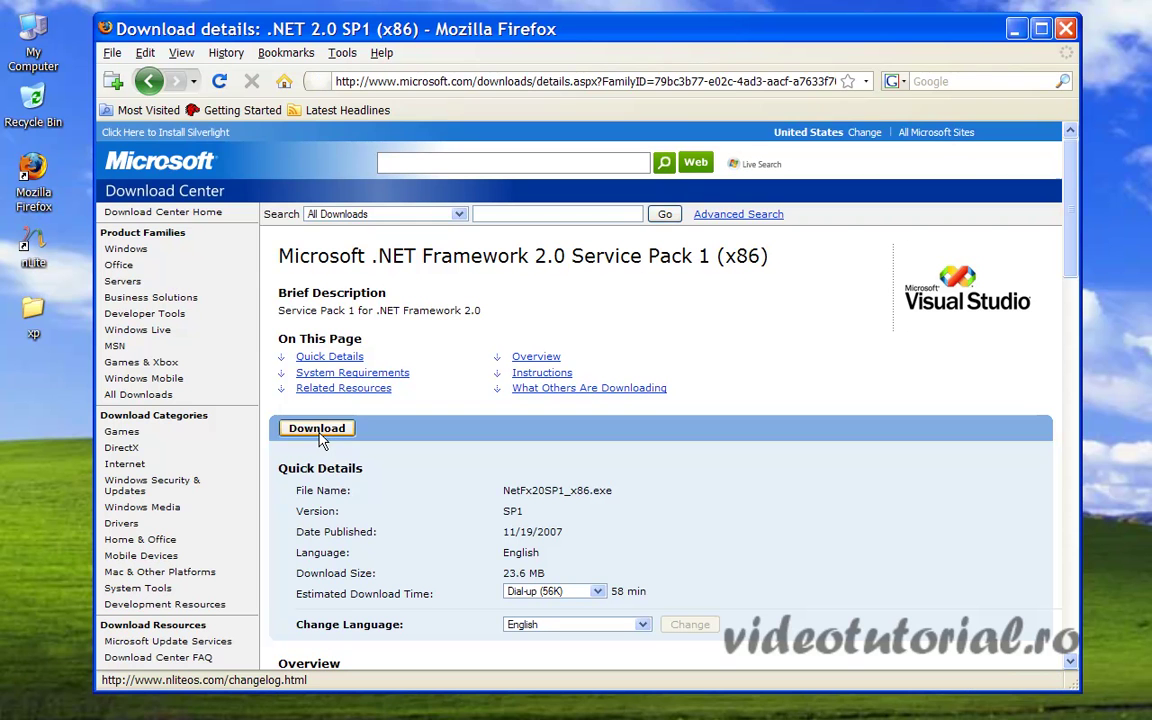
{"action": "left_click", "coordinate": [152, 88]}
{"action": "scroll", "coordinate": [630, 470], "scroll_direction": "up", "scroll_amount": 3}
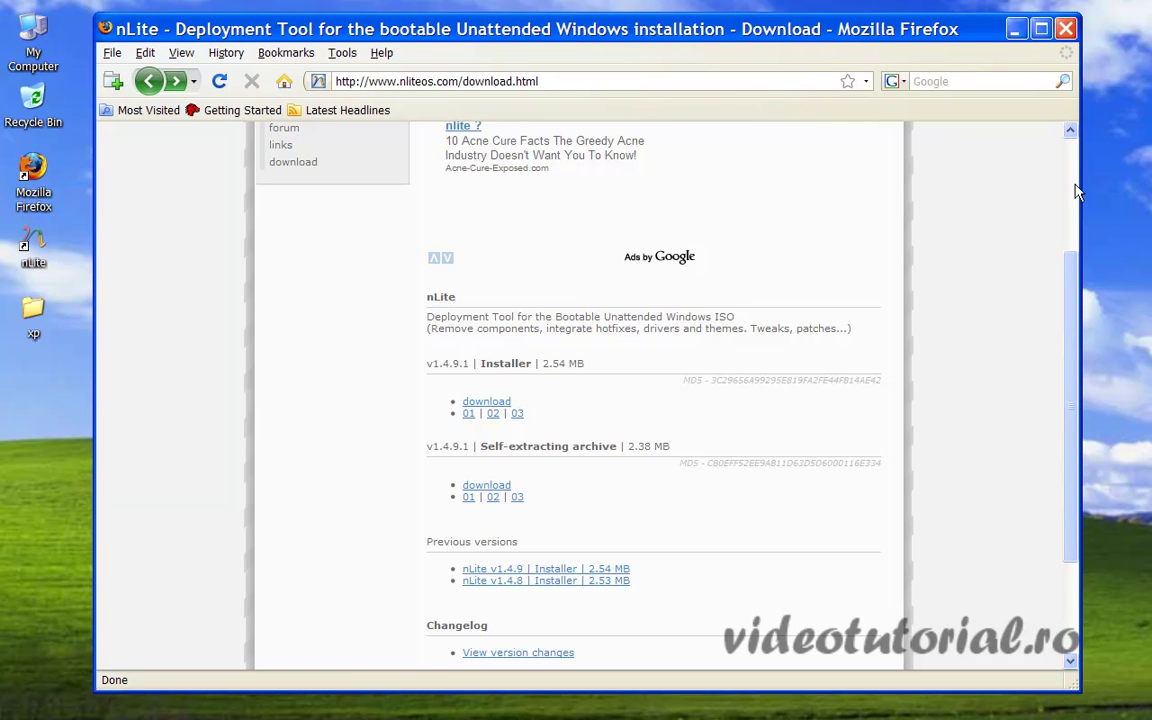
{"action": "left_click", "coordinate": [1066, 31]}
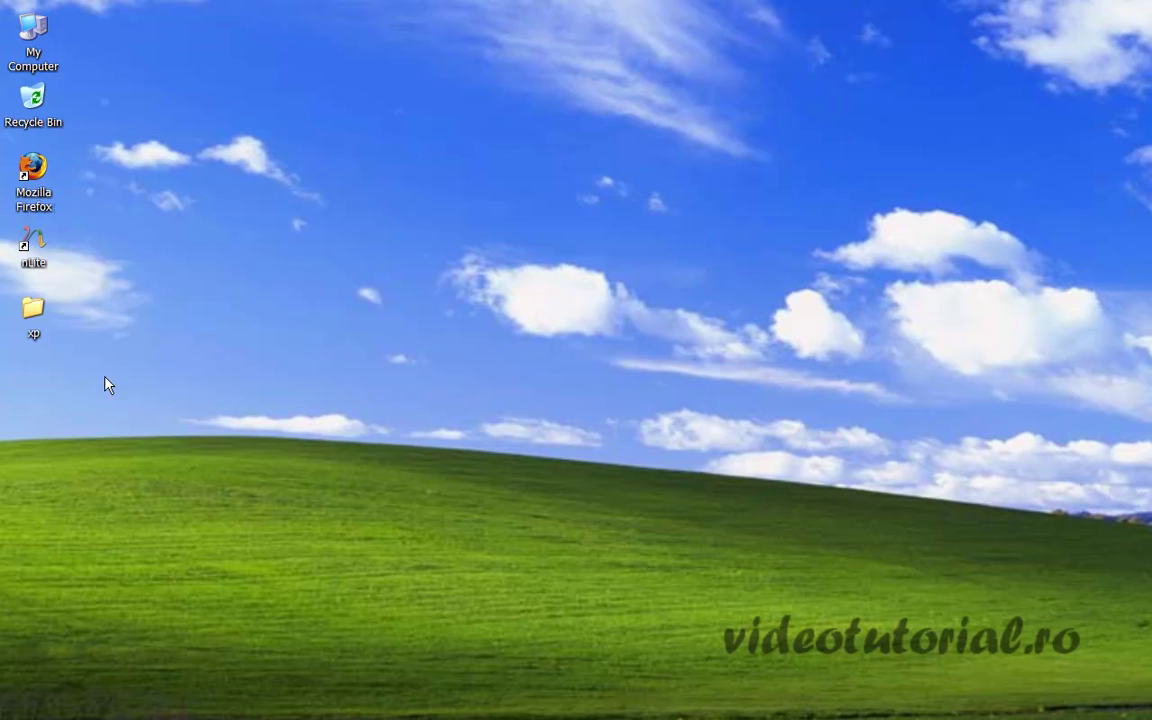
Step: Open the Windows XP Pro disc image from the desktop's xp folder in PowerISO
{"action": "double_click", "coordinate": [34, 314]}
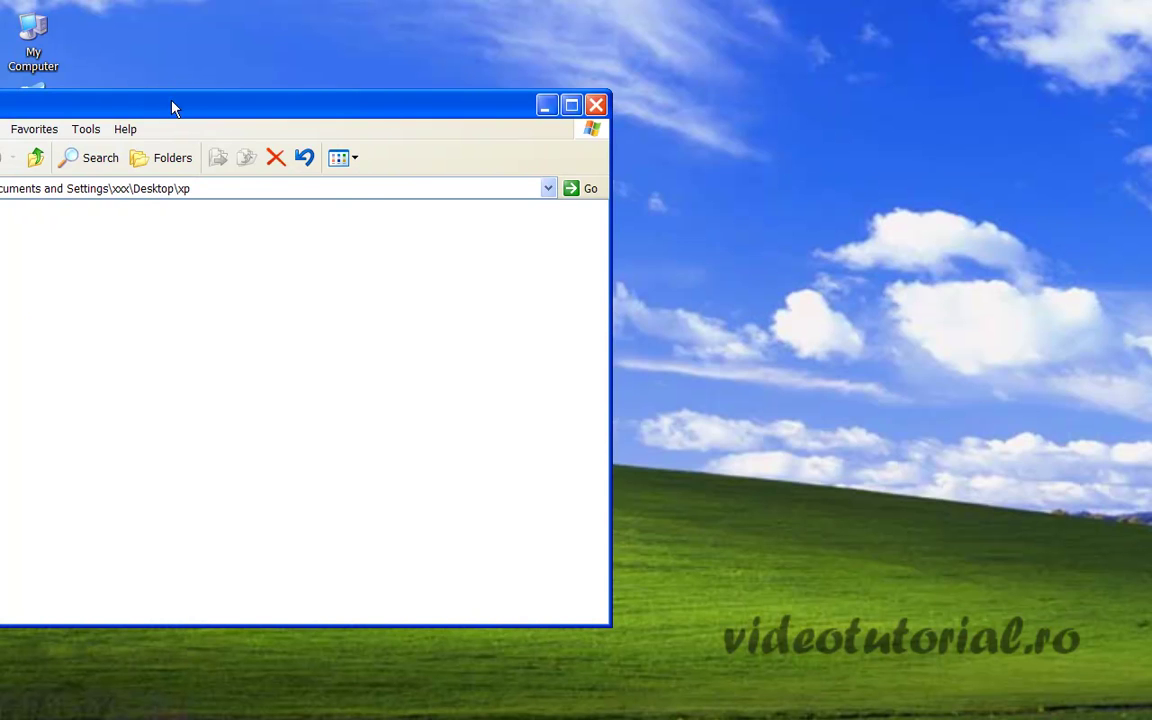
{"action": "left_click_drag", "start_coordinate": [172, 108], "coordinate": [391, 110]}
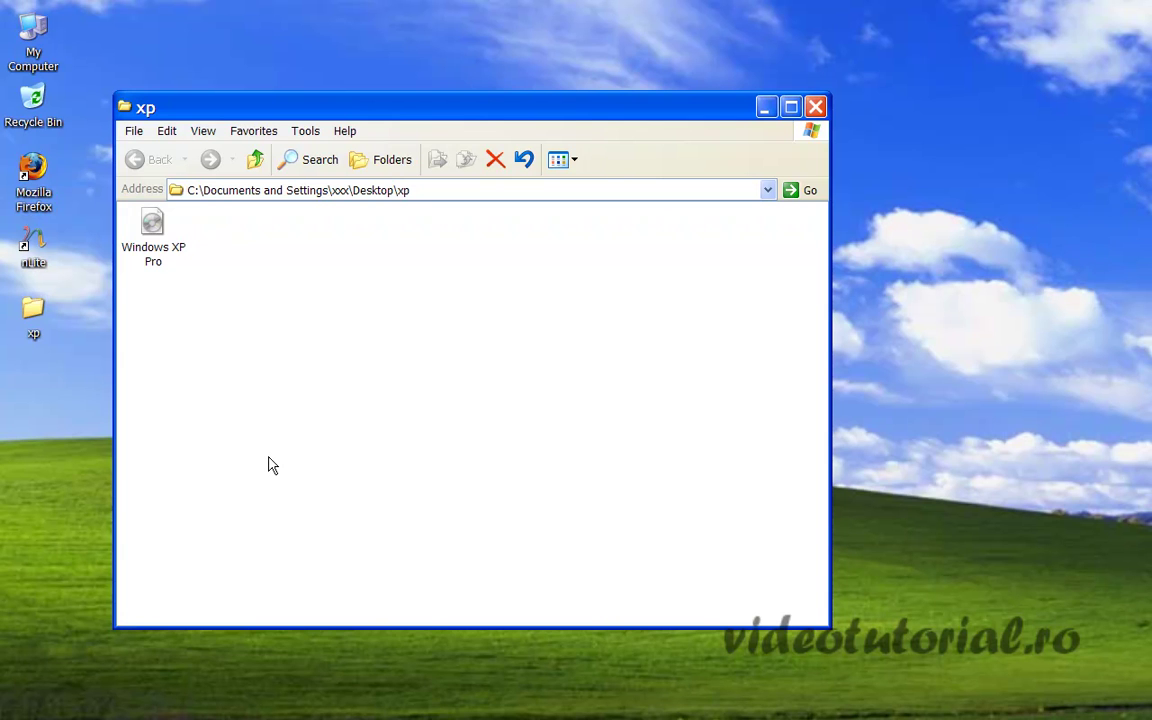
{"action": "right_click", "coordinate": [154, 236]}
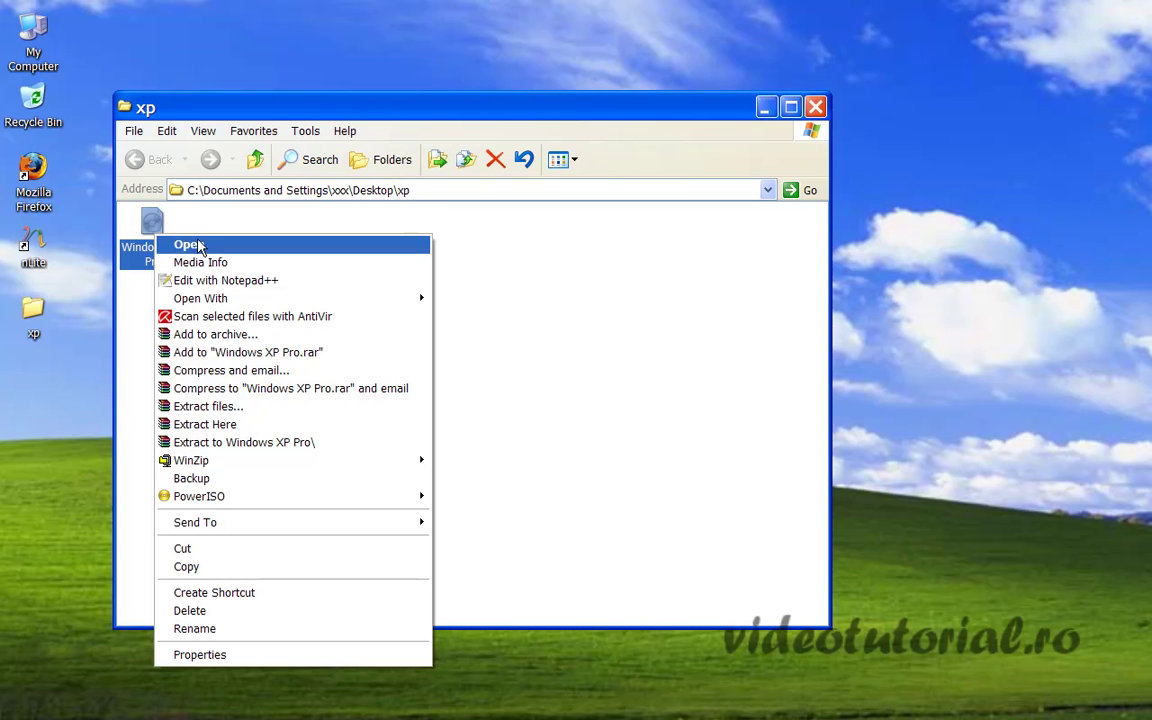
{"action": "mouse_move", "coordinate": [212, 299]}
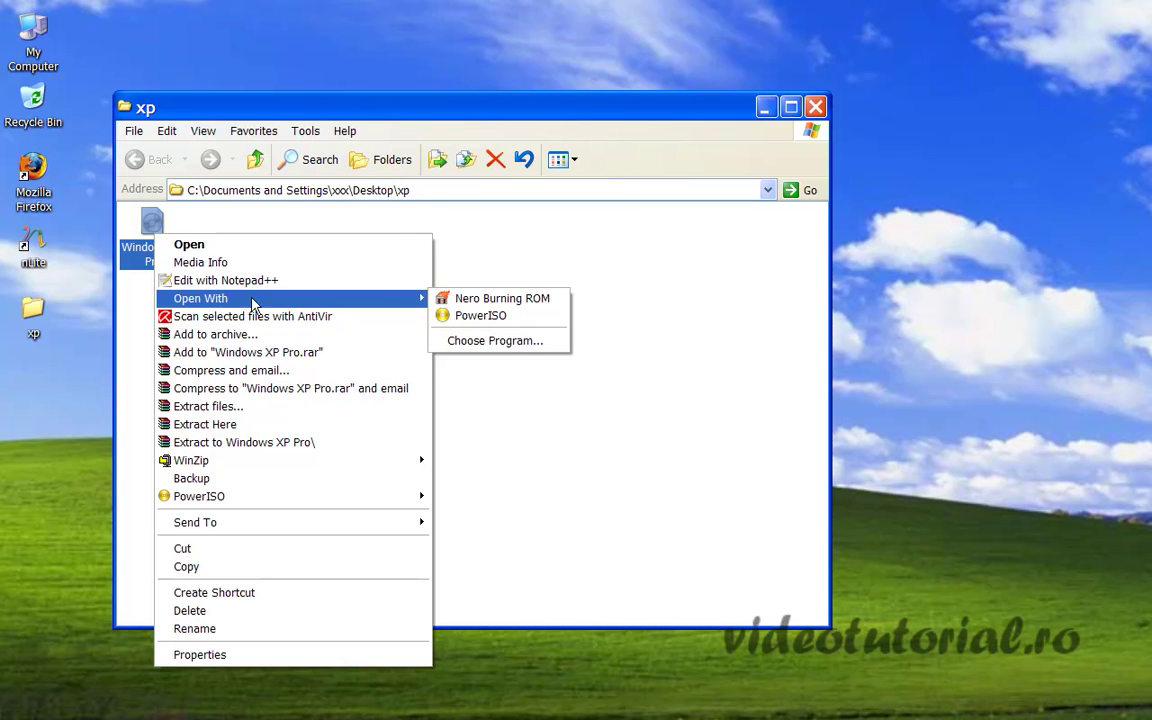
{"action": "left_click", "coordinate": [465, 315]}
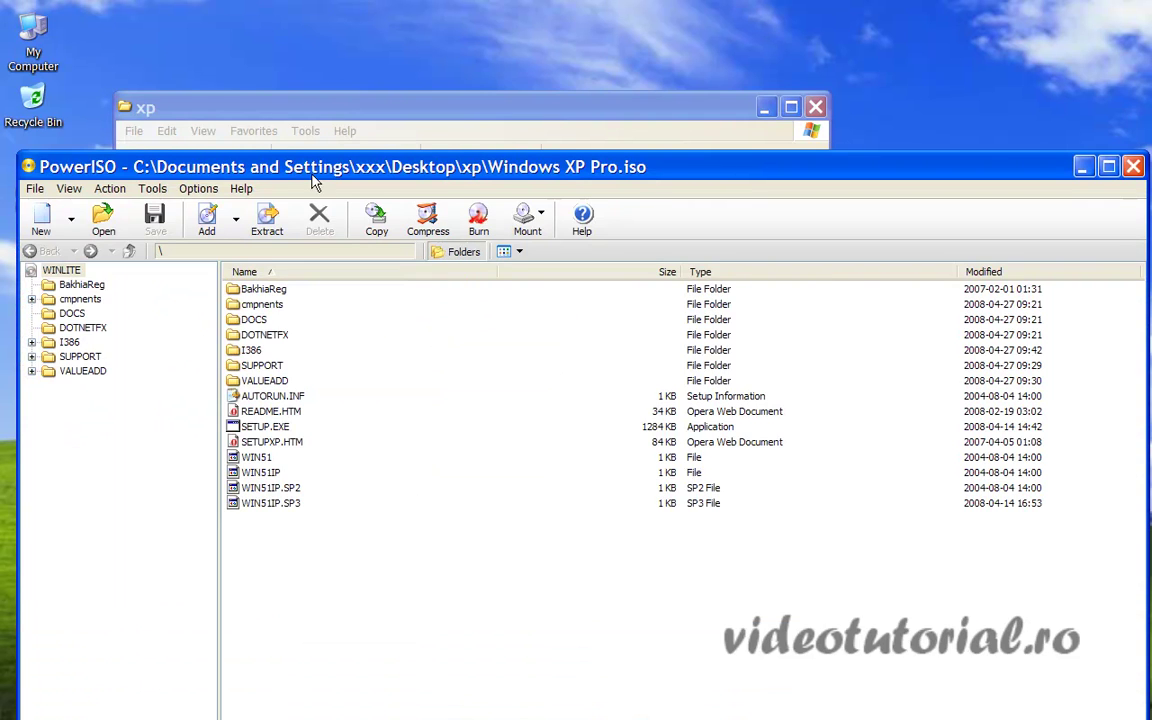
{"action": "left_click_drag", "start_coordinate": [280, 166], "coordinate": [382, 104]}
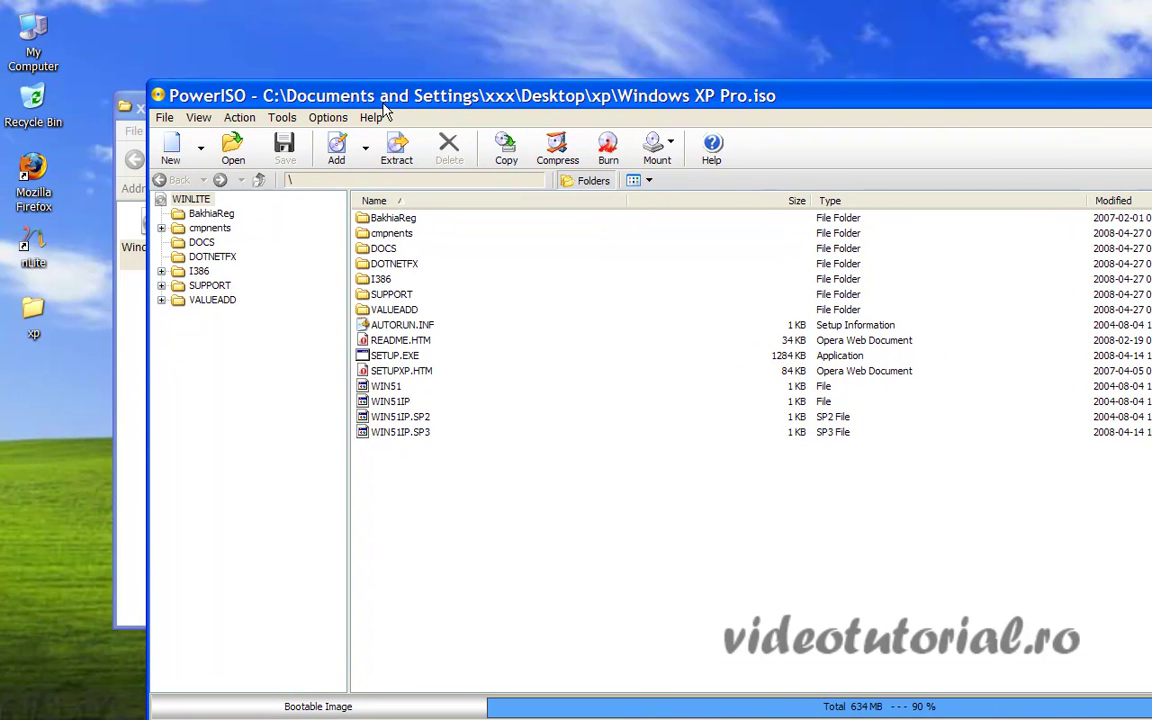
Step: Create a folder named "extras" inside the xp folder, beside the disc image, and close the folder window
{"action": "left_click", "coordinate": [130, 252]}
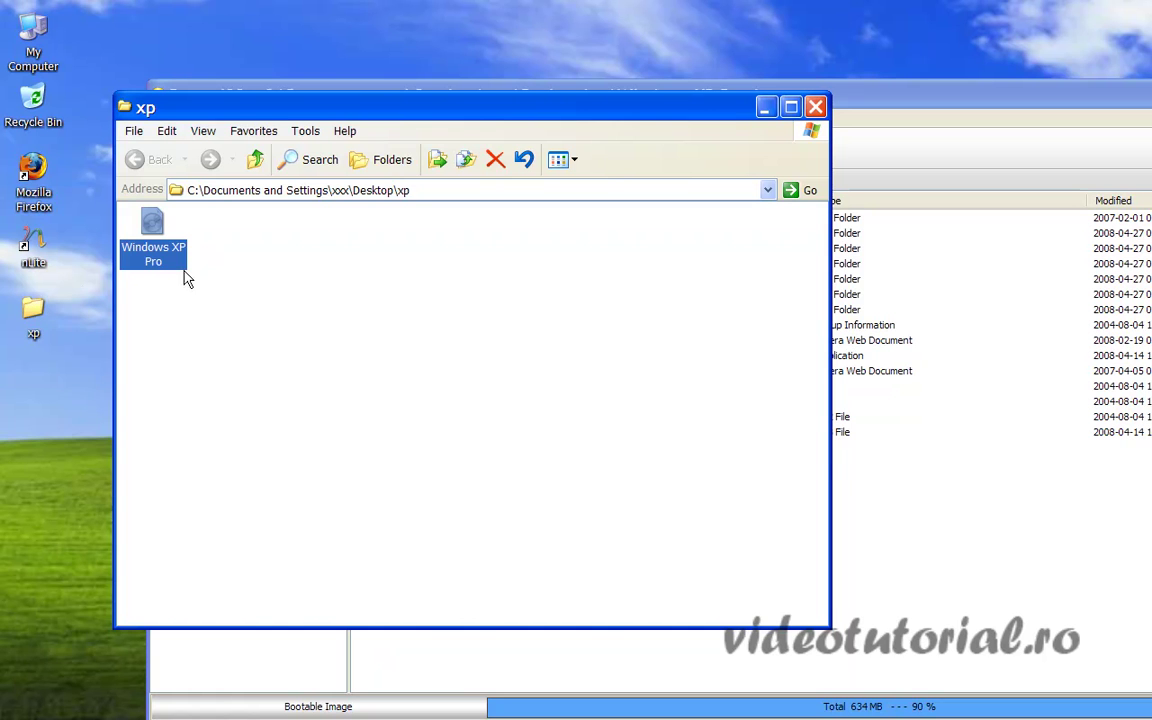
{"action": "left_click", "coordinate": [222, 232]}
{"action": "right_click", "coordinate": [221, 229]}
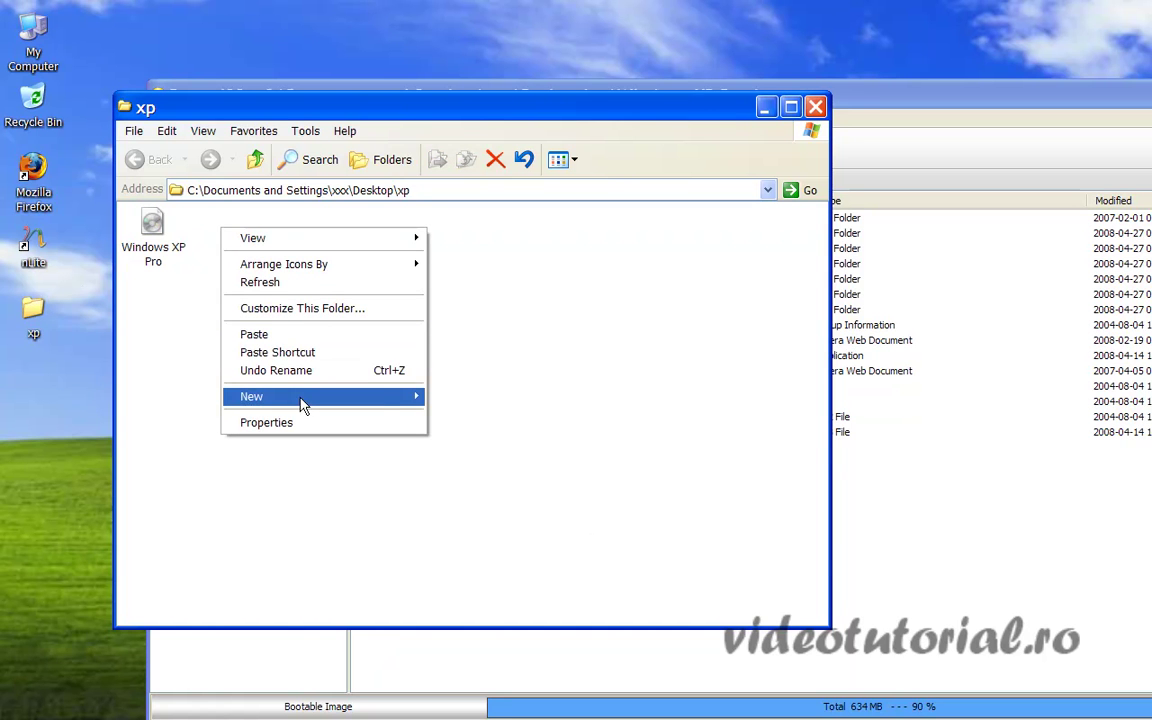
{"action": "mouse_move", "coordinate": [303, 404]}
{"action": "left_click", "coordinate": [445, 395]}
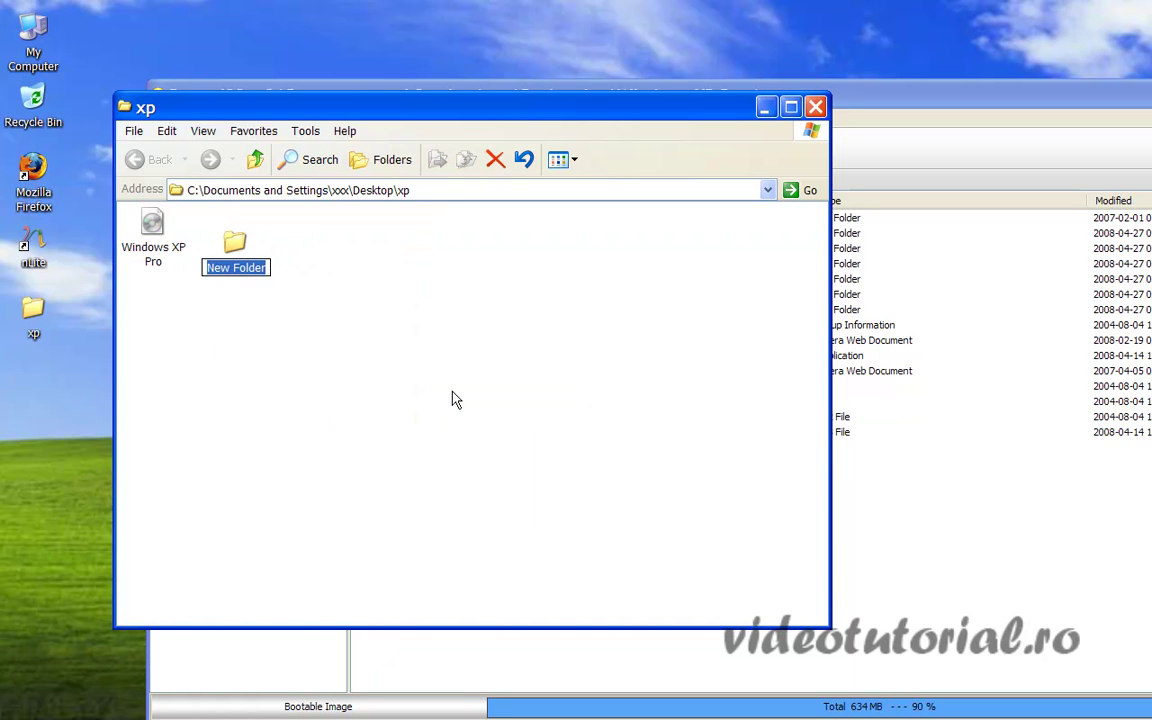
{"action": "type", "text": "ext"}
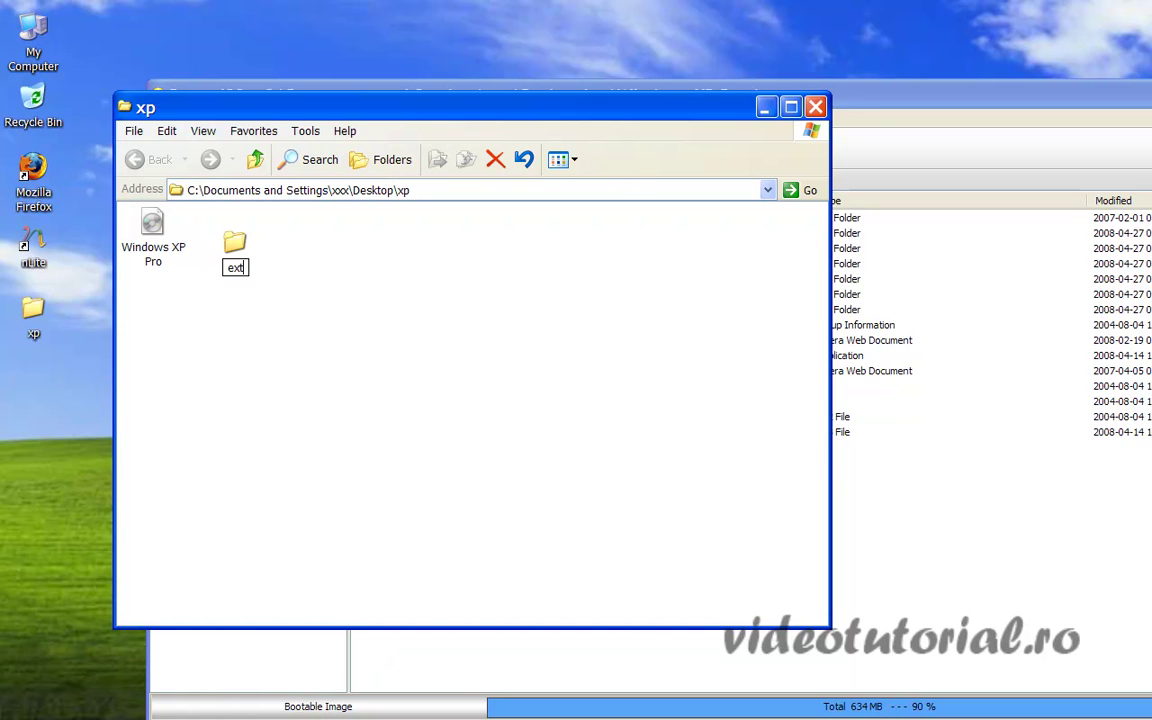
{"action": "type", "text": "ras"}
{"action": "left_click", "coordinate": [311, 320]}
{"action": "left_click_drag", "start_coordinate": [236, 265], "coordinate": [227, 242]}
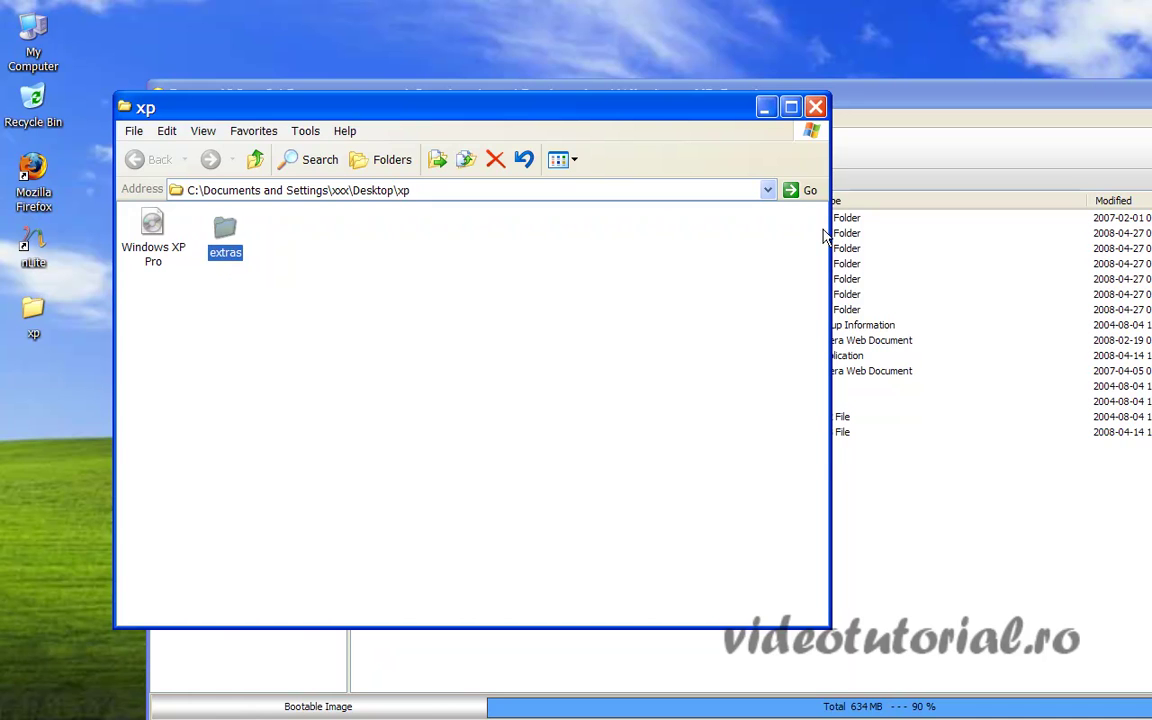
{"action": "left_click", "coordinate": [815, 106]}
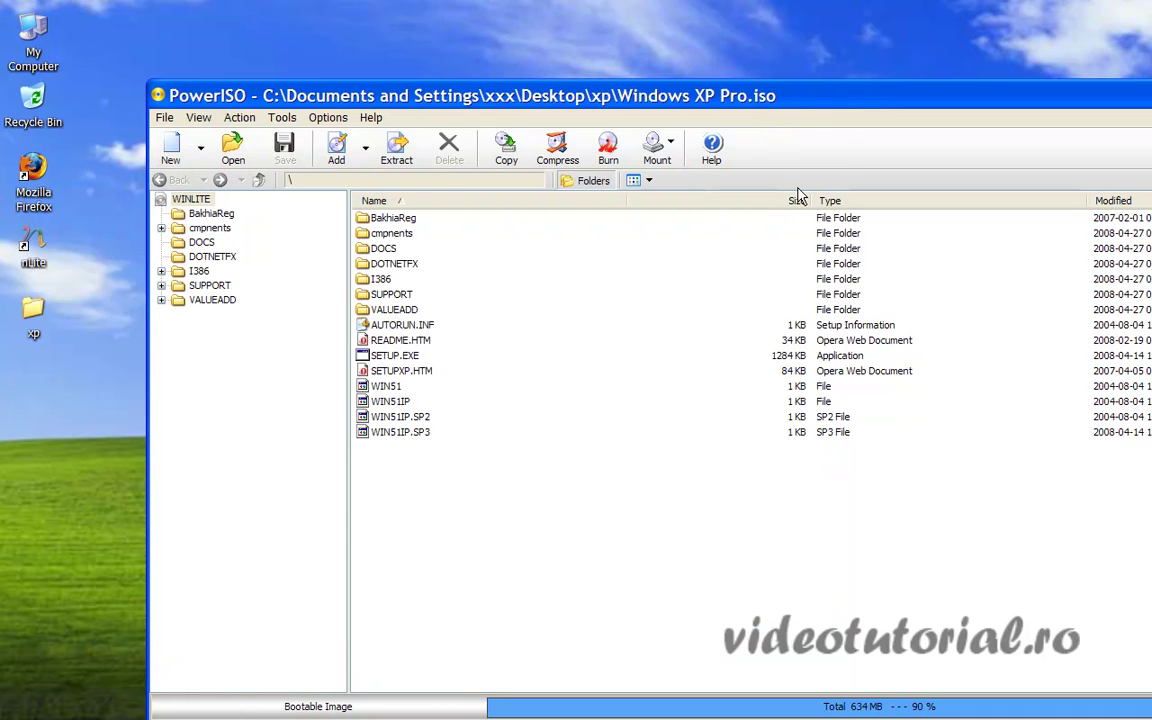
Step: Extract all files of the Windows XP Pro image to the xp\extras folder and close PowerISO
{"action": "left_click", "coordinate": [410, 157]}
{"action": "left_click", "coordinate": [797, 375]}
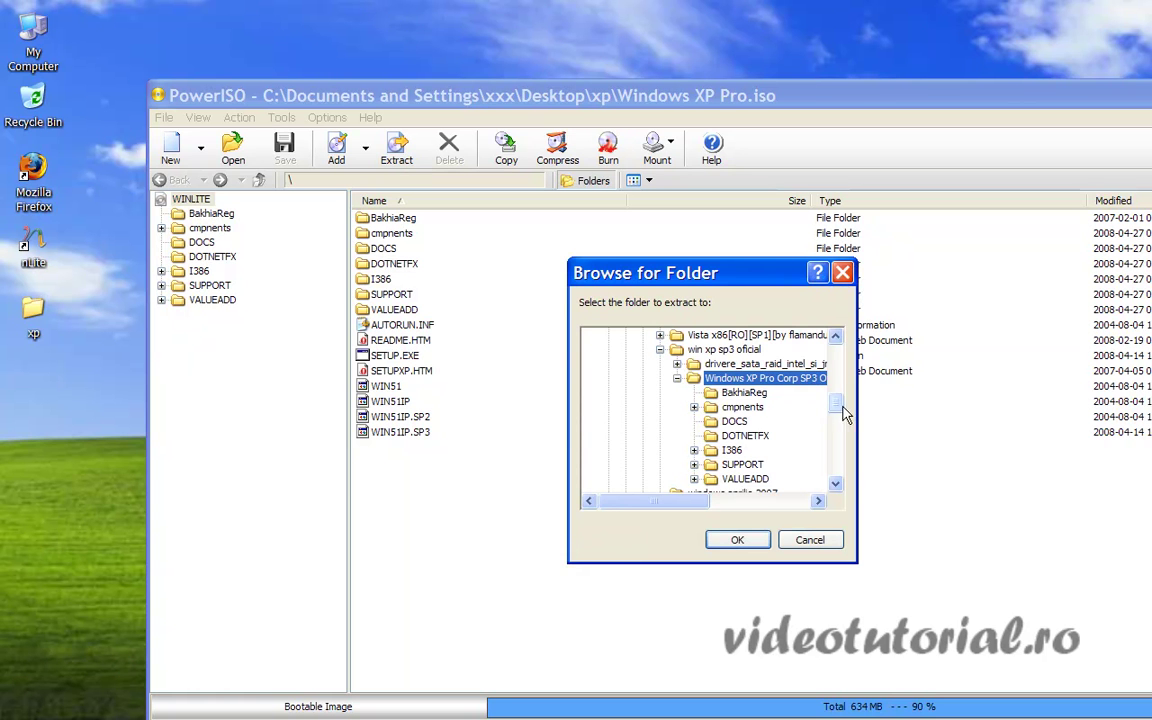
{"action": "scroll", "coordinate": [840, 443], "scroll_direction": "up", "scroll_amount": 10}
{"action": "scroll", "coordinate": [840, 443], "scroll_direction": "down", "scroll_amount": 10}
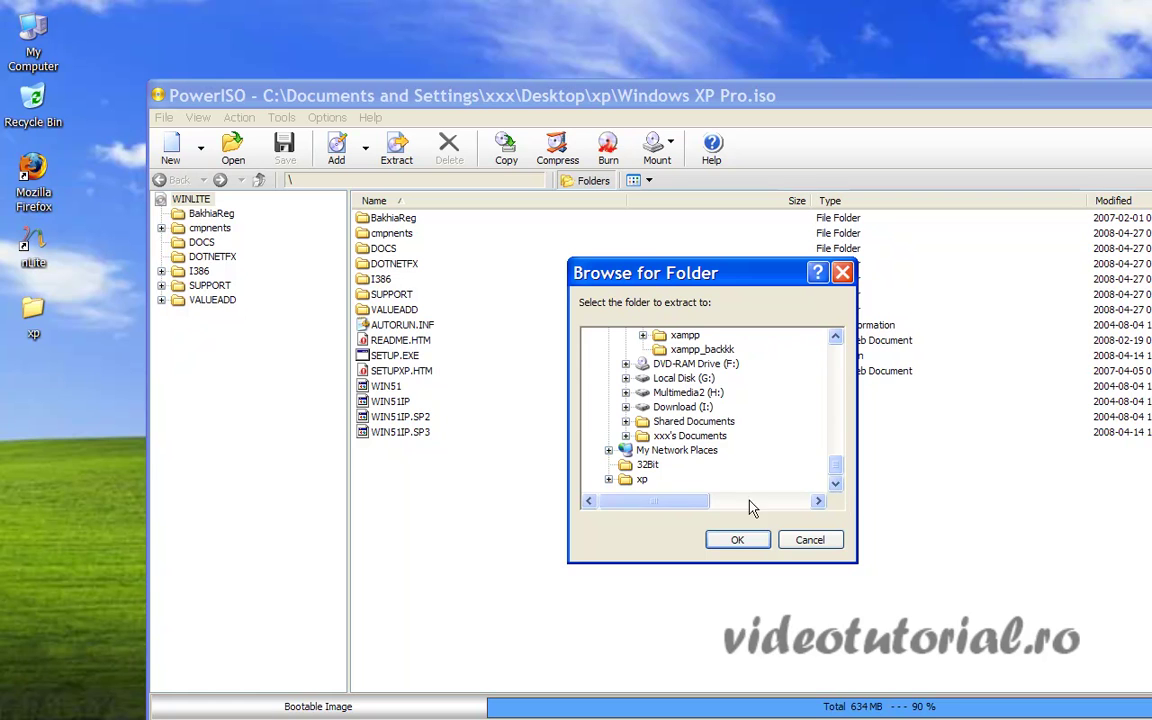
{"action": "left_click", "coordinate": [608, 479]}
{"action": "left_click", "coordinate": [643, 482]}
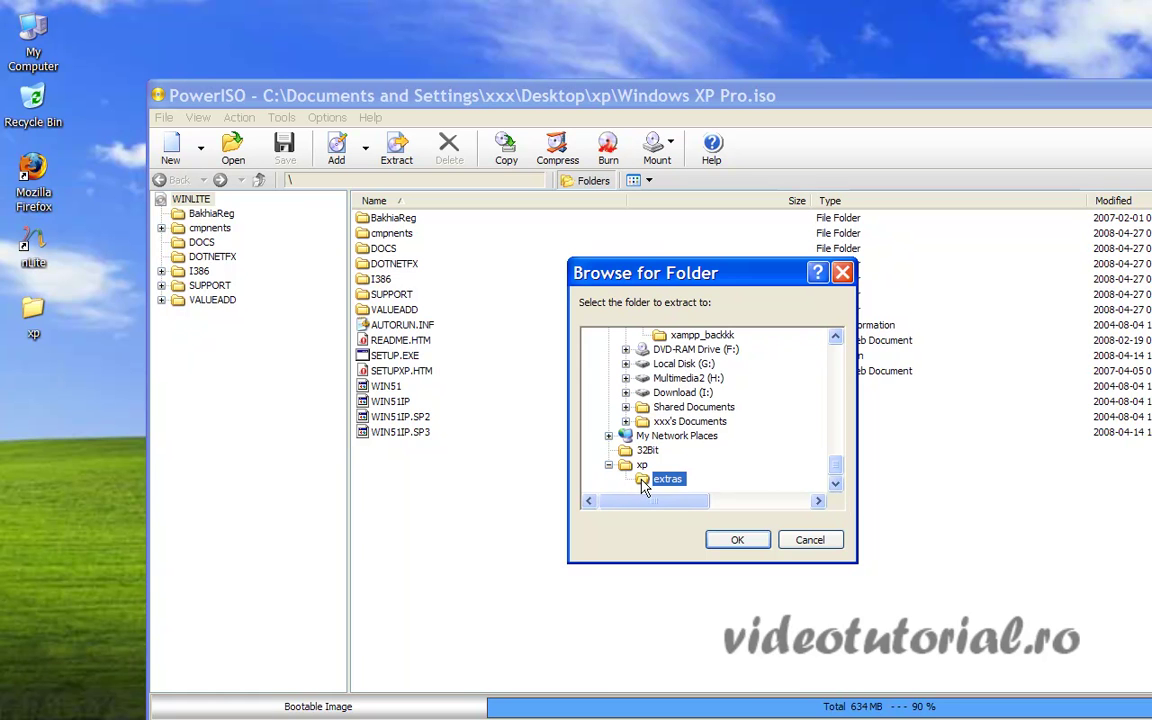
{"action": "left_click", "coordinate": [737, 540]}
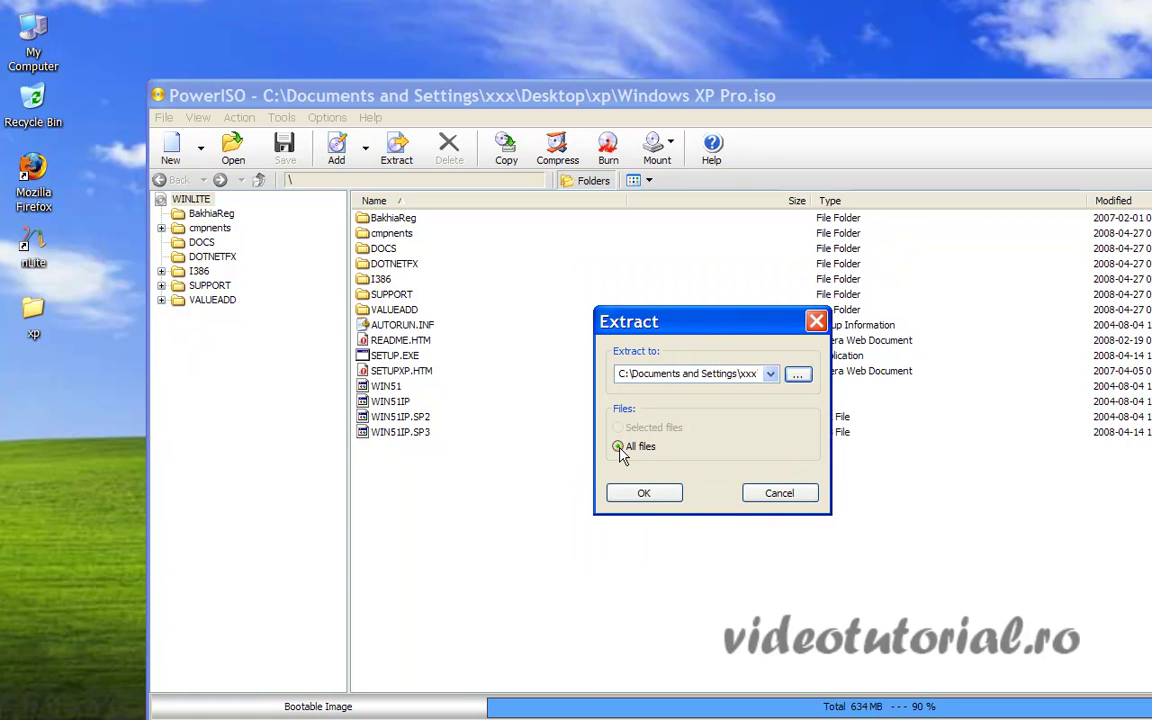
{"action": "left_click", "coordinate": [646, 495]}
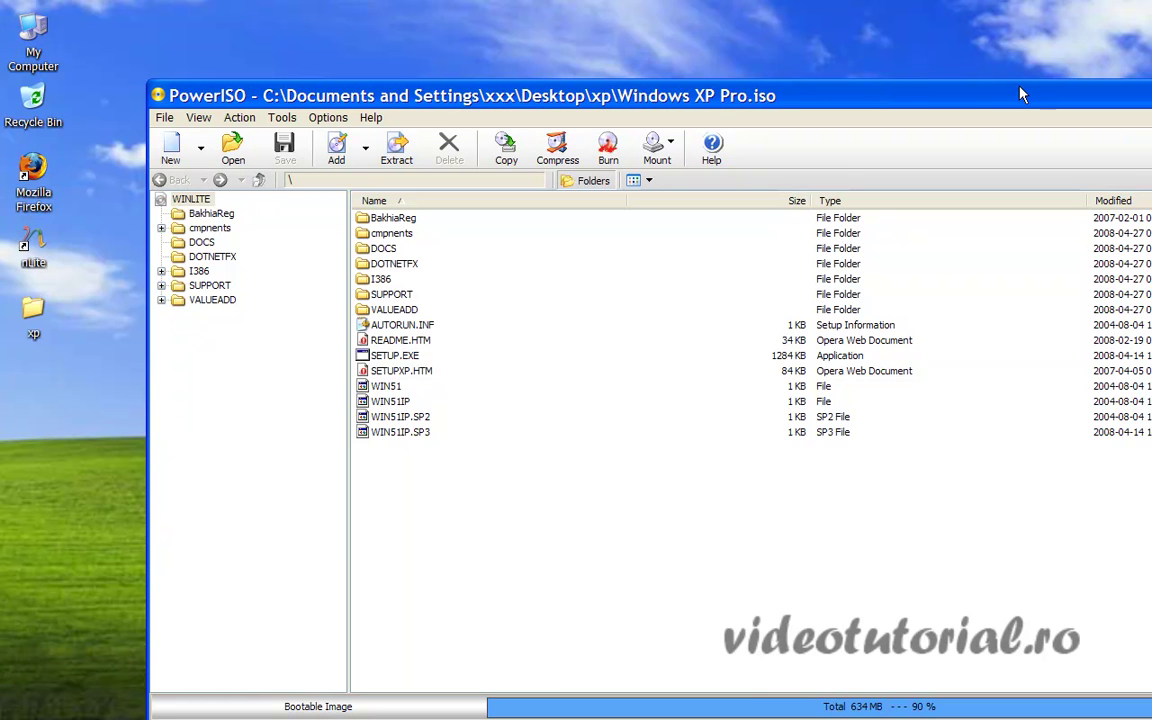
{"action": "left_click_drag", "start_coordinate": [1021, 94], "coordinate": [933, 48]}
{"action": "key", "text": "alt+F4"}
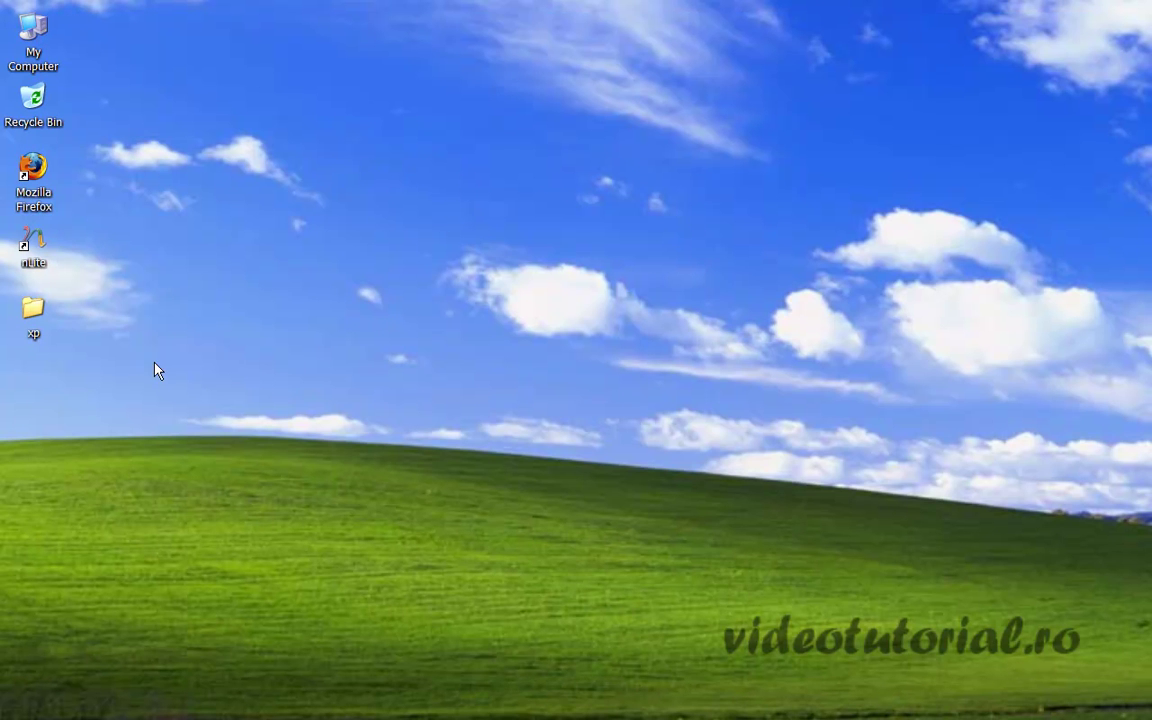
Step: Start nLite and set the Windows installation location to the desktop's xp\extras folder
{"action": "double_click", "coordinate": [33, 240]}
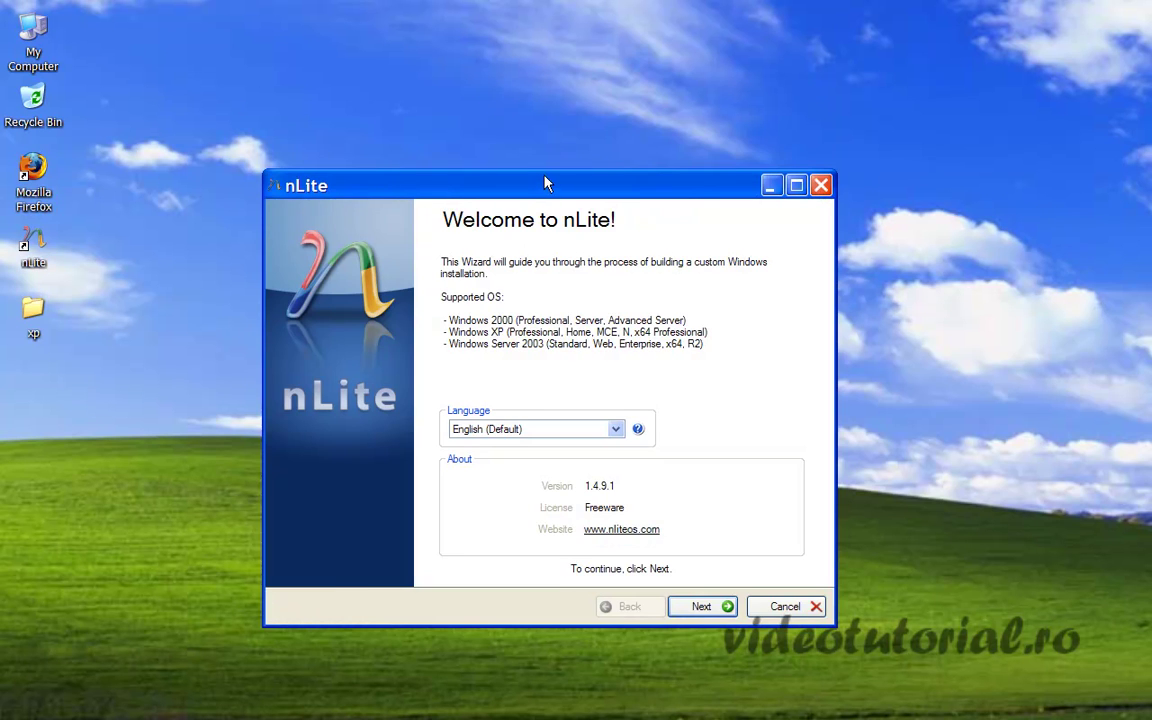
{"action": "left_click_drag", "start_coordinate": [543, 175], "coordinate": [539, 143]}
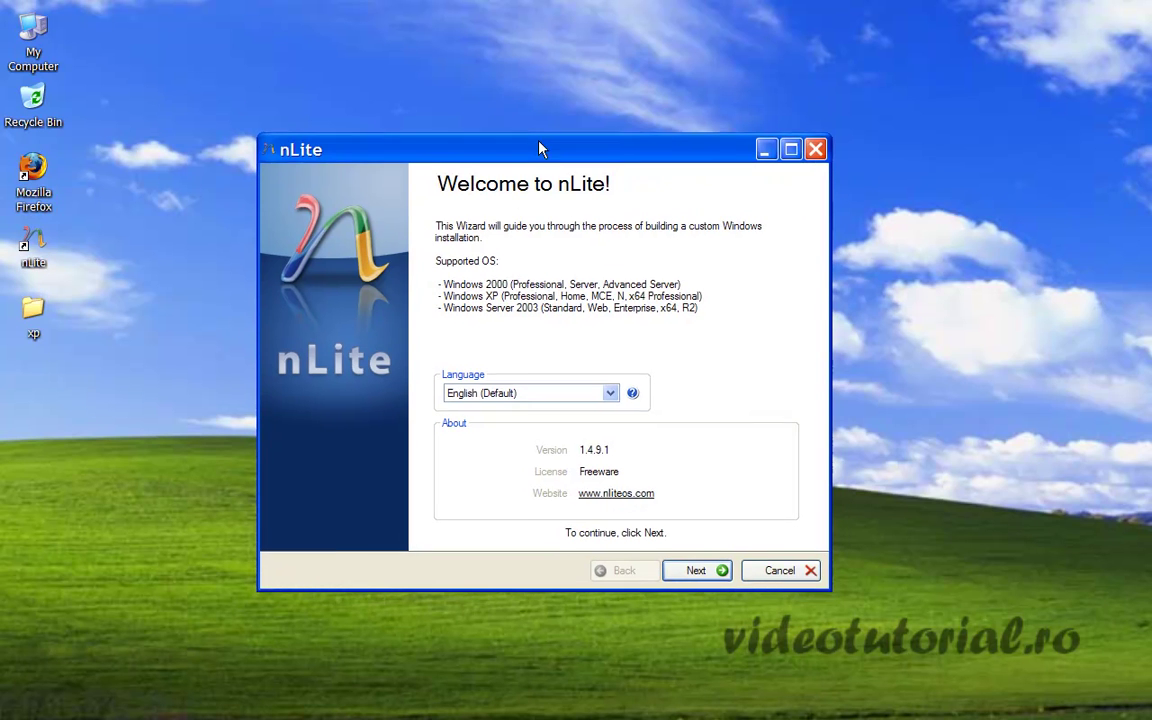
{"action": "left_click", "coordinate": [719, 571]}
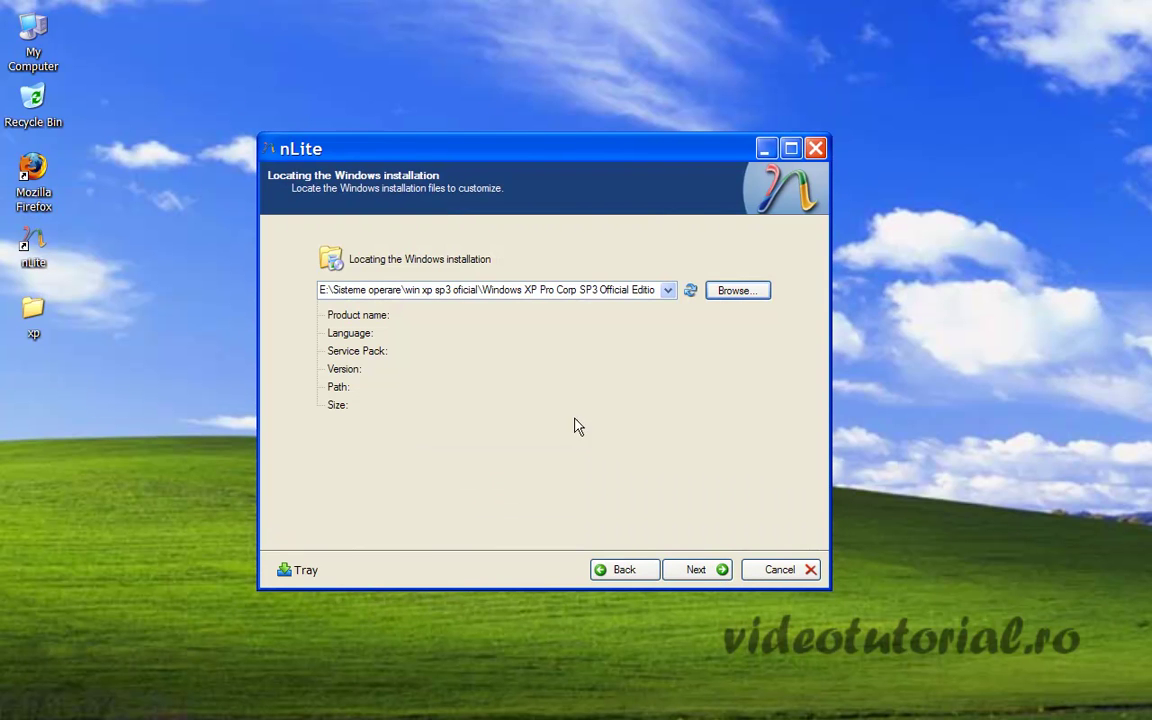
{"action": "left_click", "coordinate": [728, 291]}
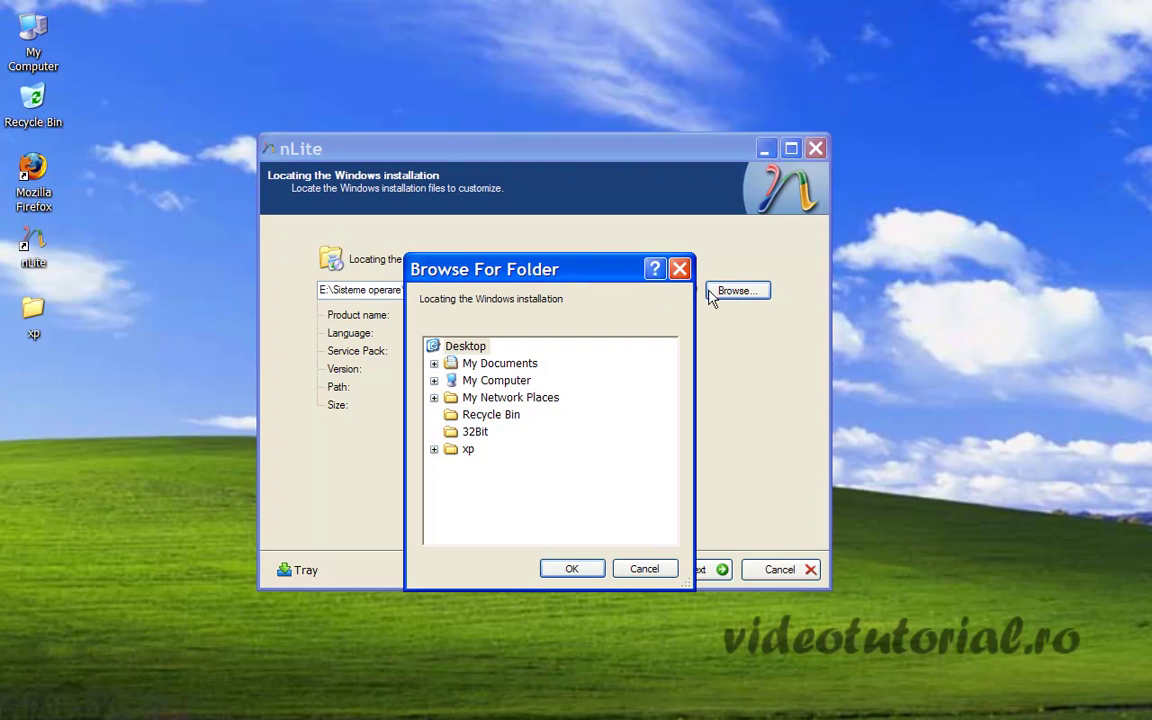
{"action": "left_click", "coordinate": [434, 450]}
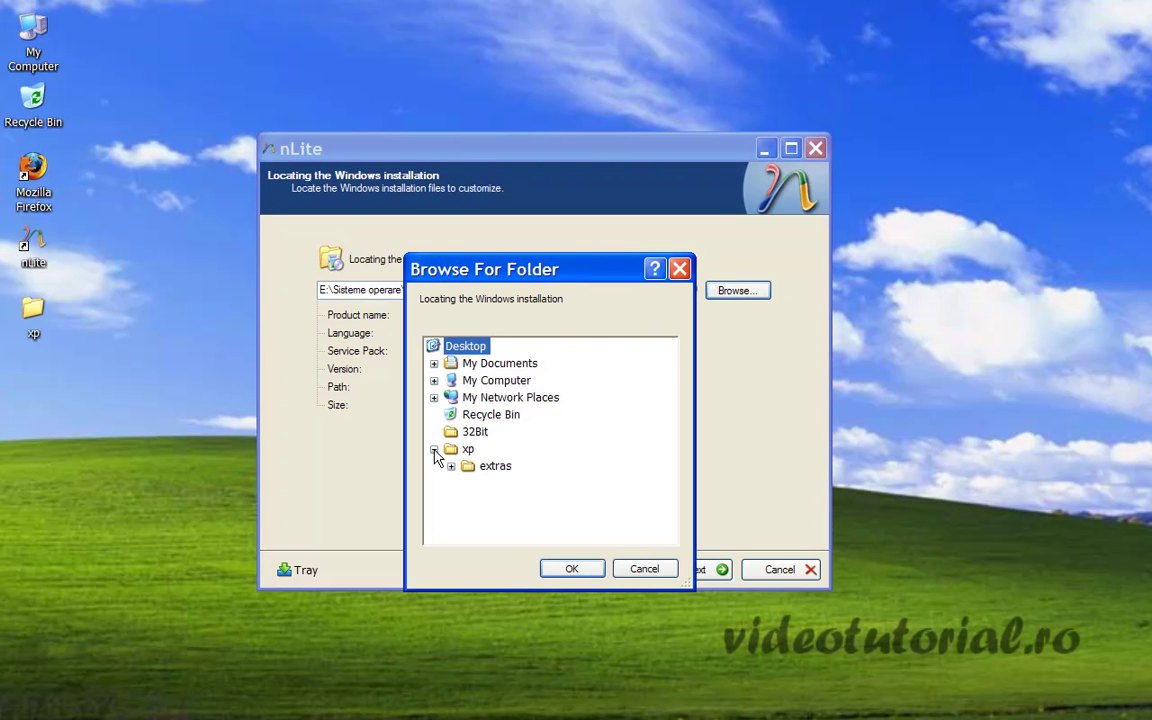
{"action": "double_click", "coordinate": [494, 466]}
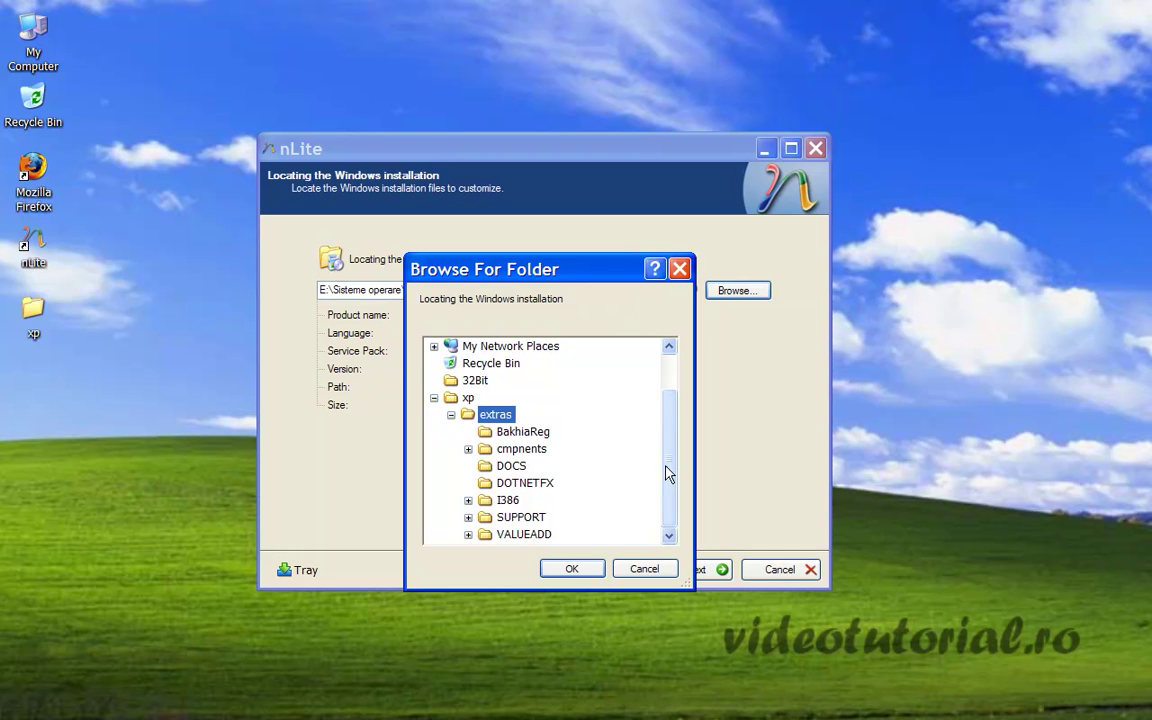
{"action": "left_click", "coordinate": [572, 568]}
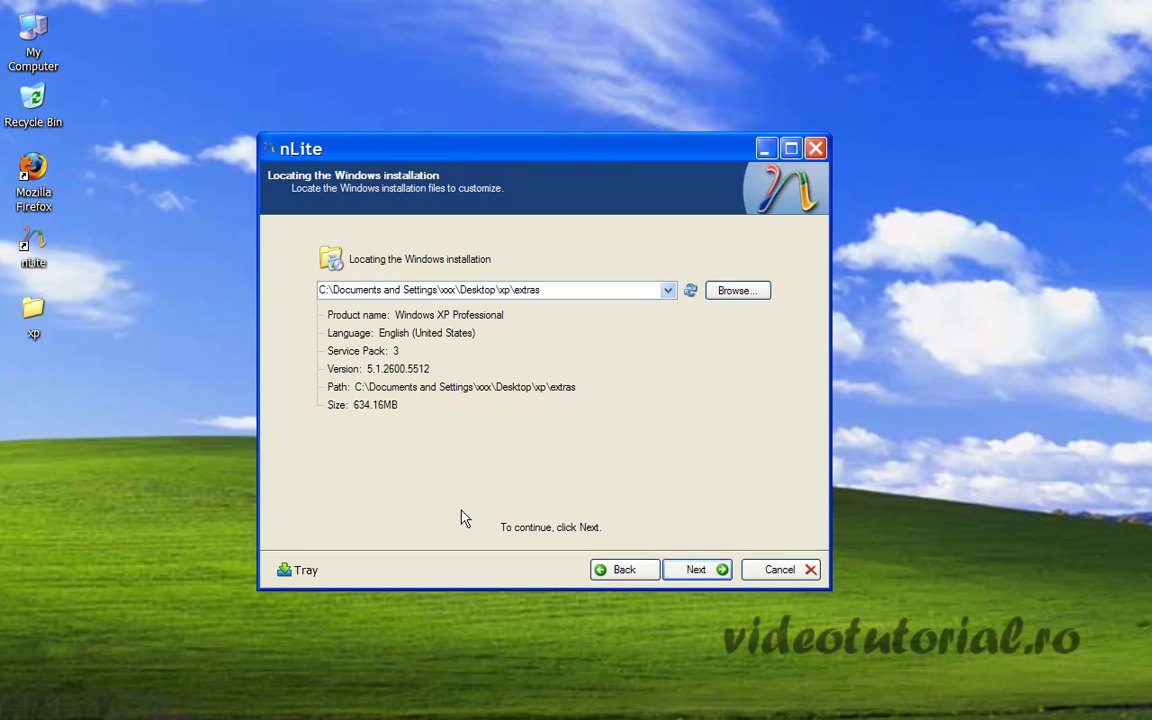
Step: Advance nLite to its Presets page, minimize it and switch to Mozilla Firefox
{"action": "left_click", "coordinate": [697, 574]}
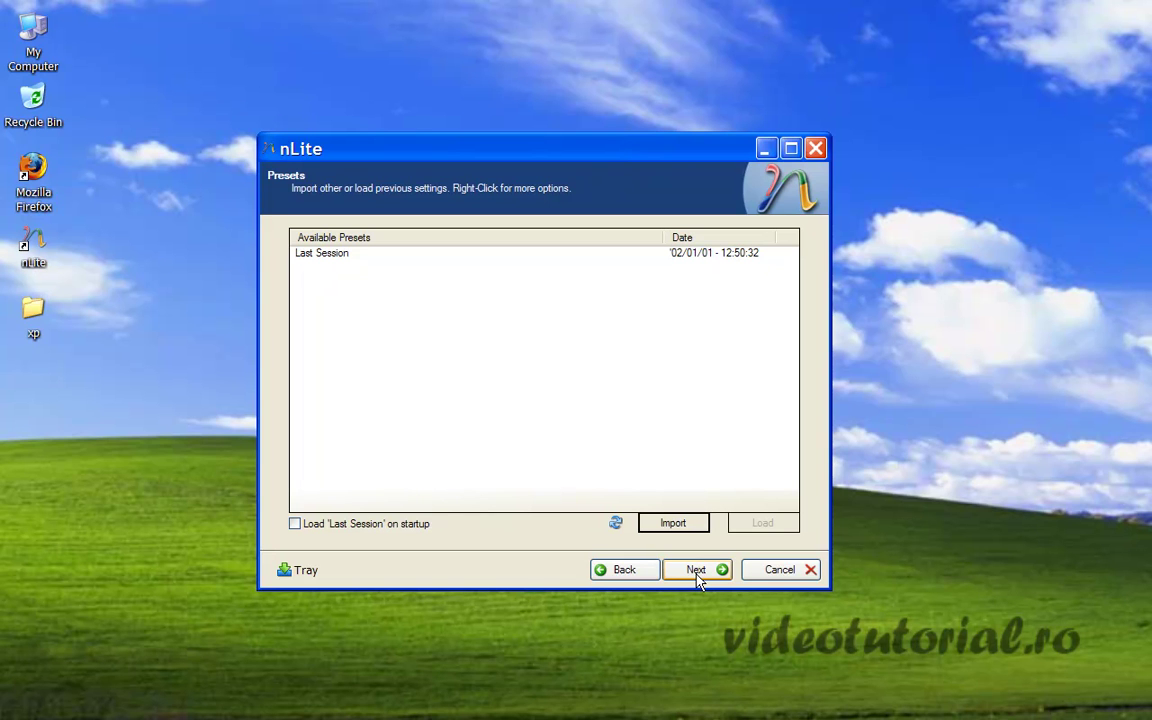
{"action": "left_click", "coordinate": [764, 152]}
{"action": "double_click", "coordinate": [39, 182]}
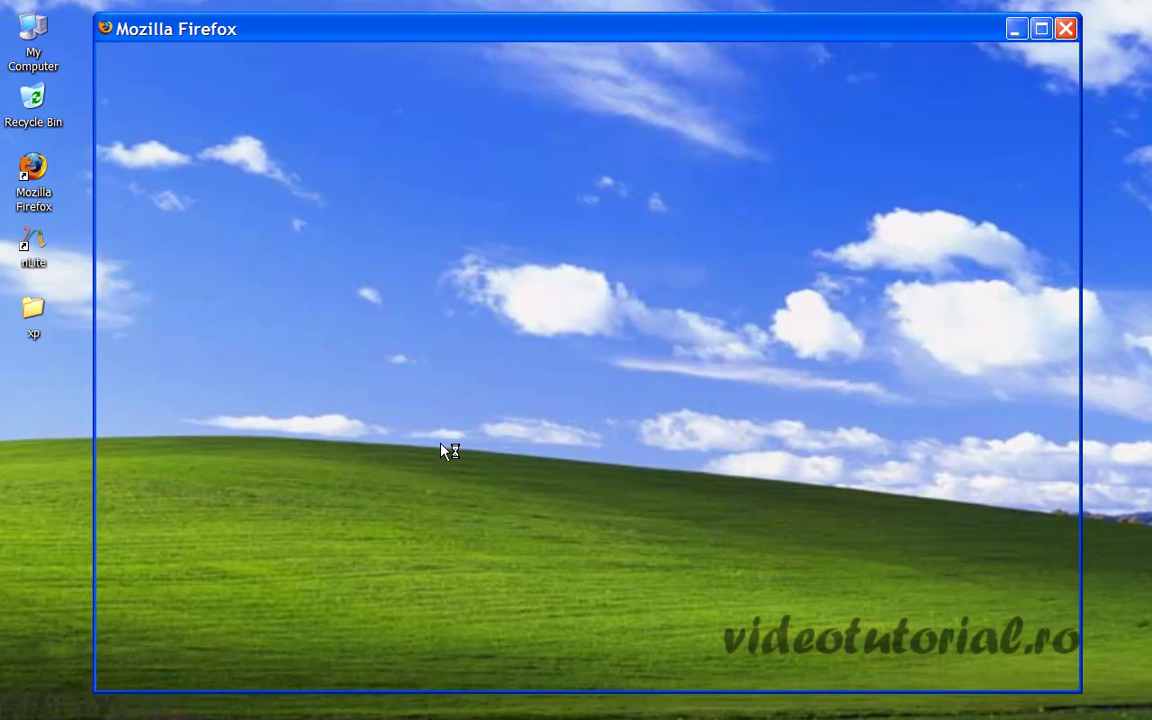
{"action": "scroll", "coordinate": [700, 238], "scroll_direction": "down", "scroll_amount": 4}
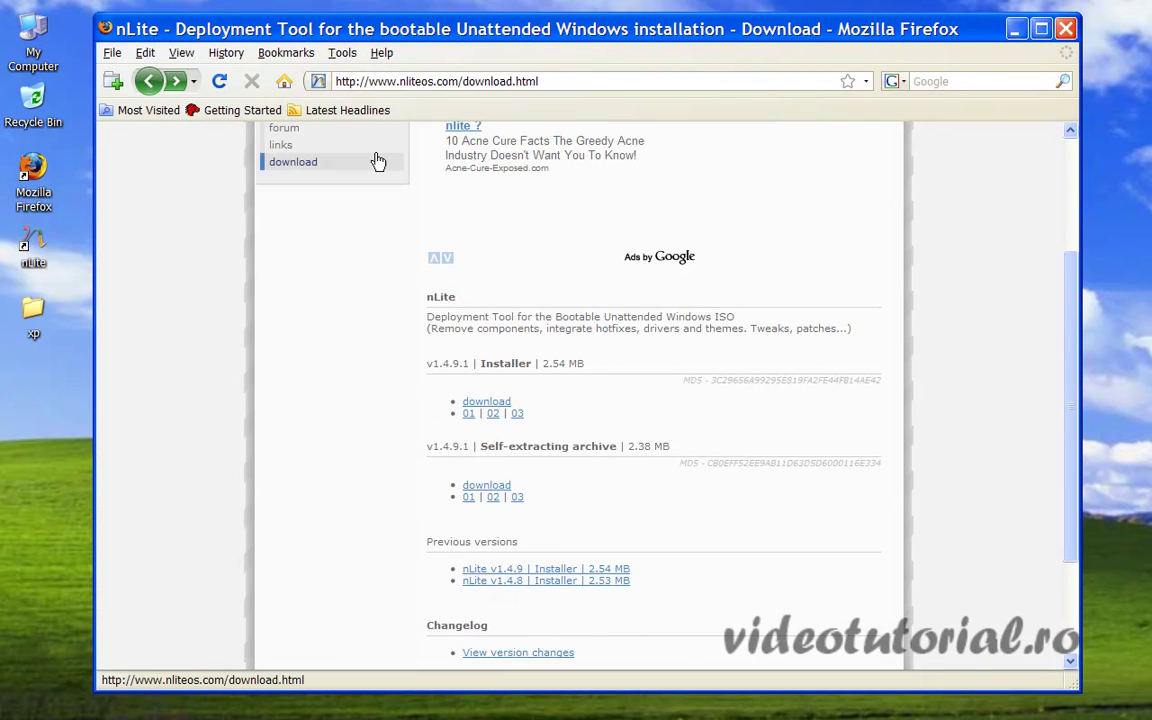
{"action": "left_click", "coordinate": [284, 82]}
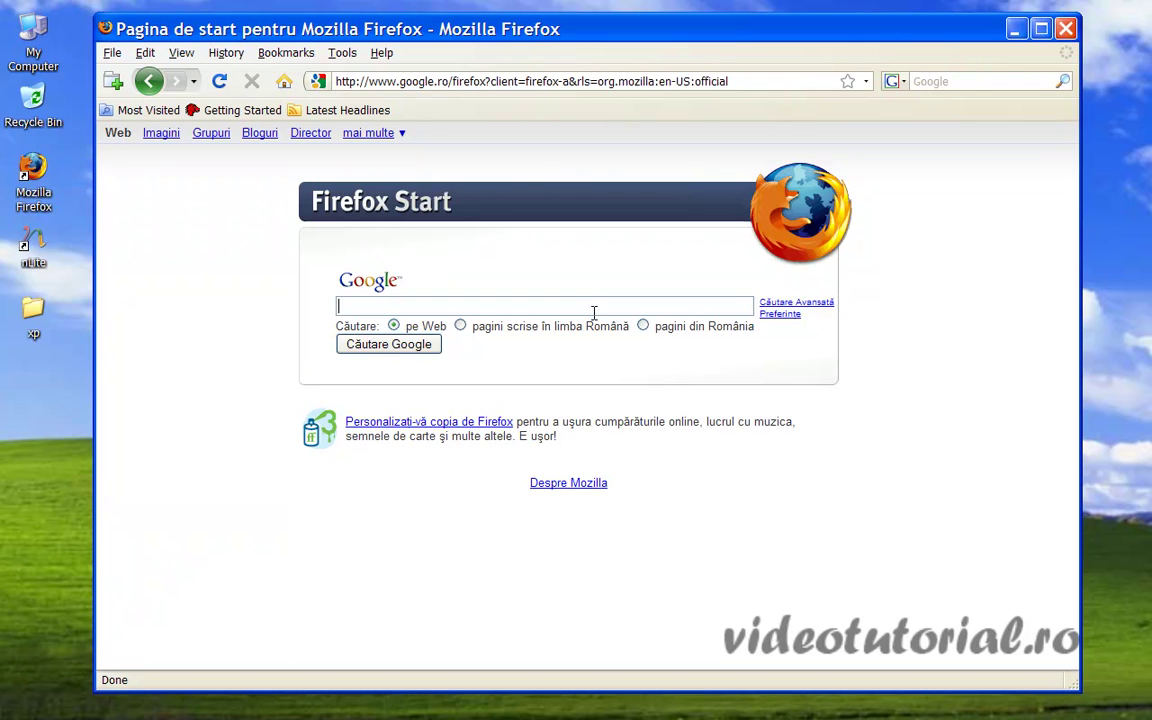
{"action": "left_click", "coordinate": [586, 308]}
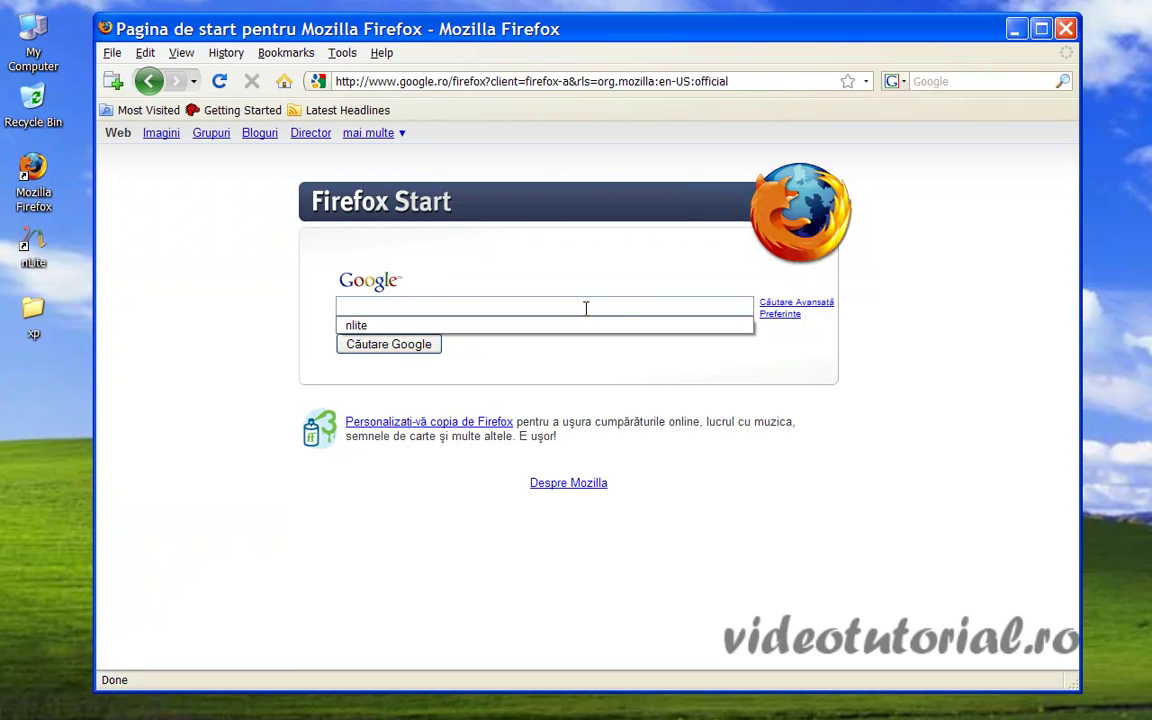
{"action": "type", "text": "gigaby"}
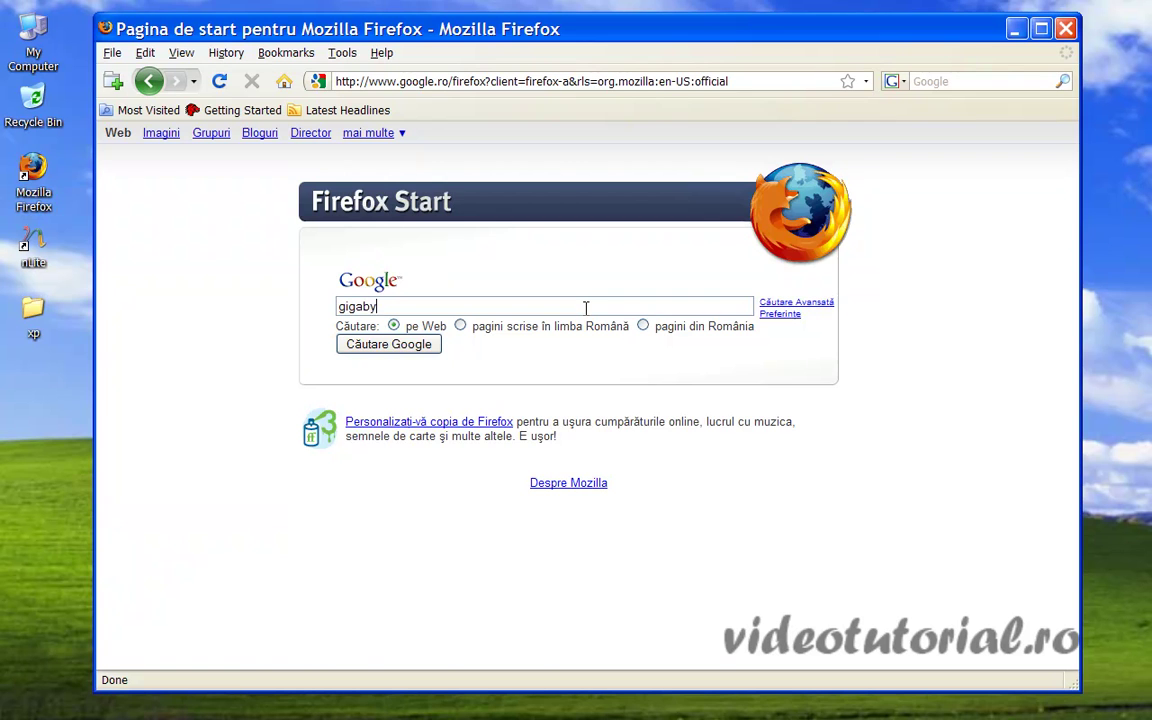
{"action": "type", "text": "te"}
{"action": "key", "text": "Return"}
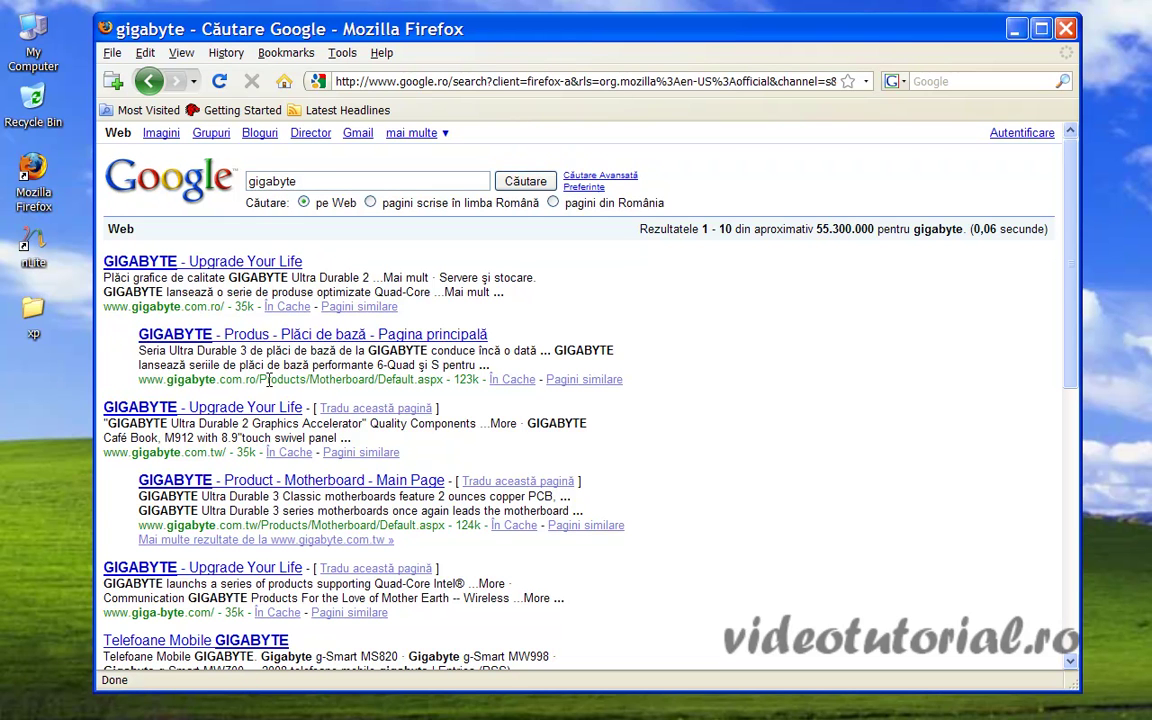
{"action": "left_click", "coordinate": [208, 412]}
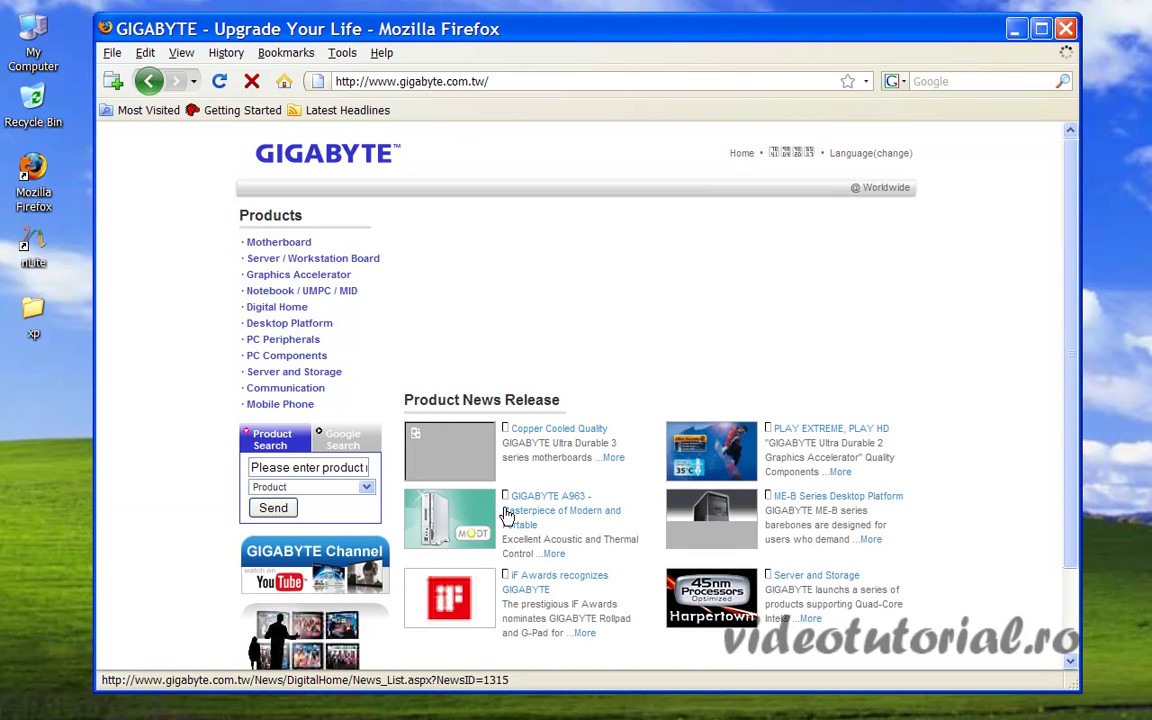
Step: Open the GA-EP35C-DS3R product page from the Intel P35 group of the Intel Socket 775 motherboards
{"action": "left_click", "coordinate": [297, 250]}
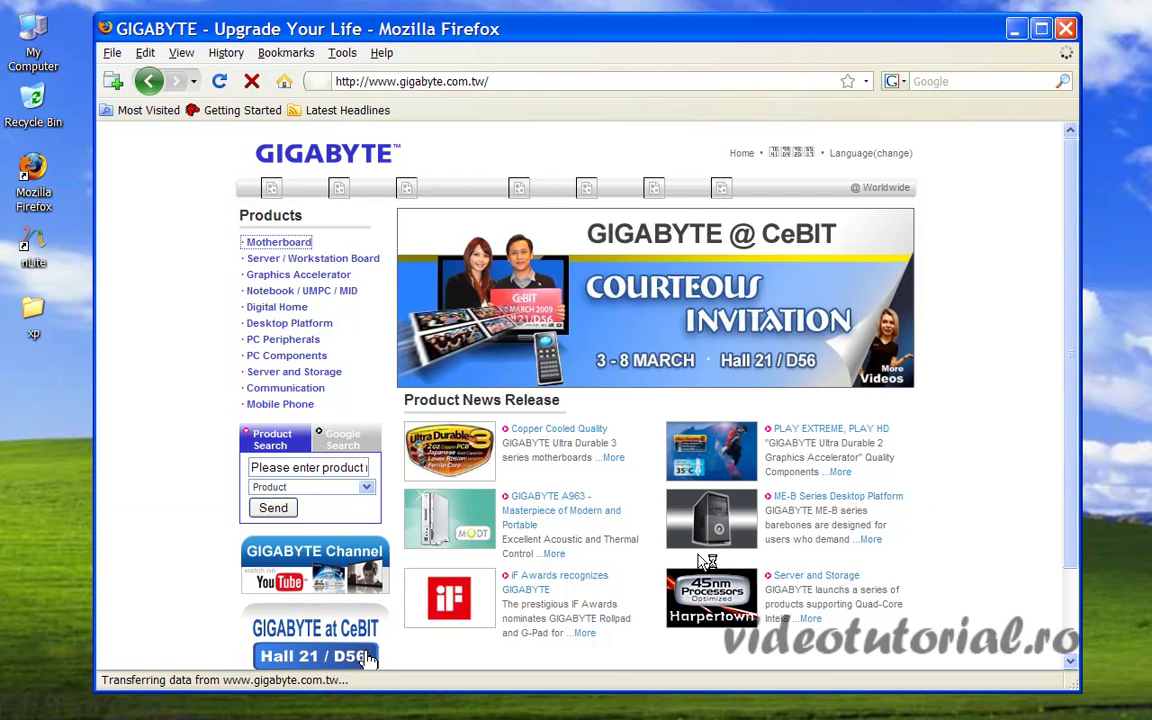
{"action": "scroll", "coordinate": [483, 453], "scroll_direction": "down", "scroll_amount": 3}
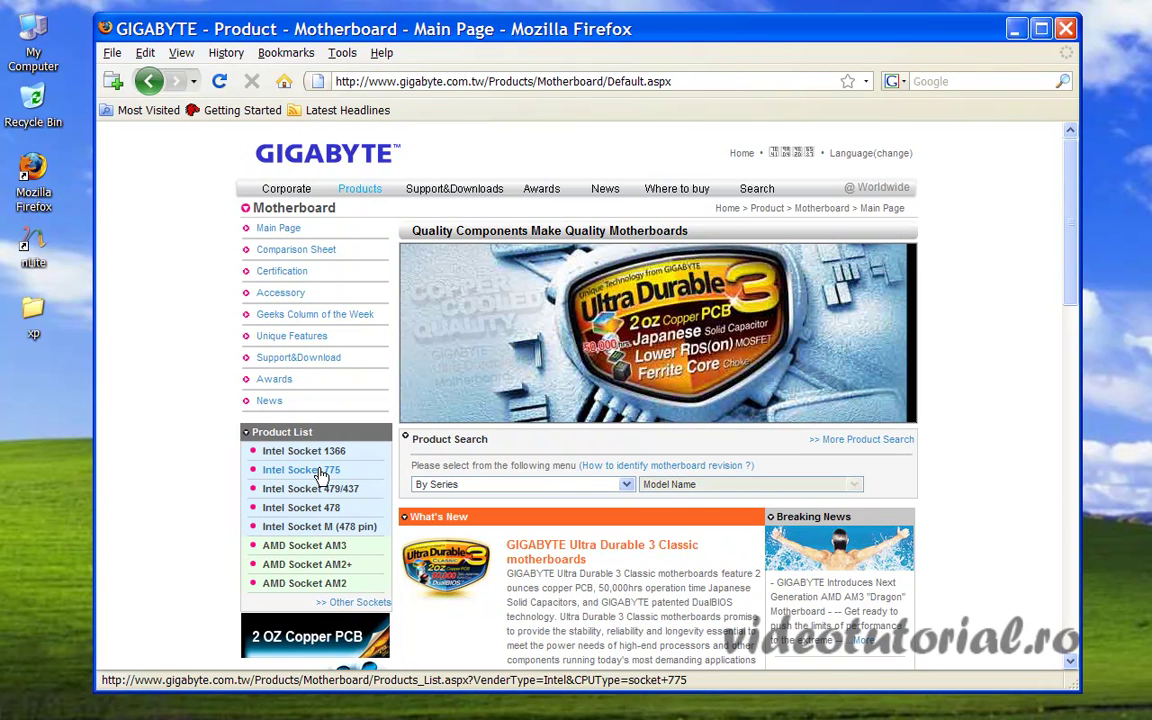
{"action": "left_click", "coordinate": [321, 472]}
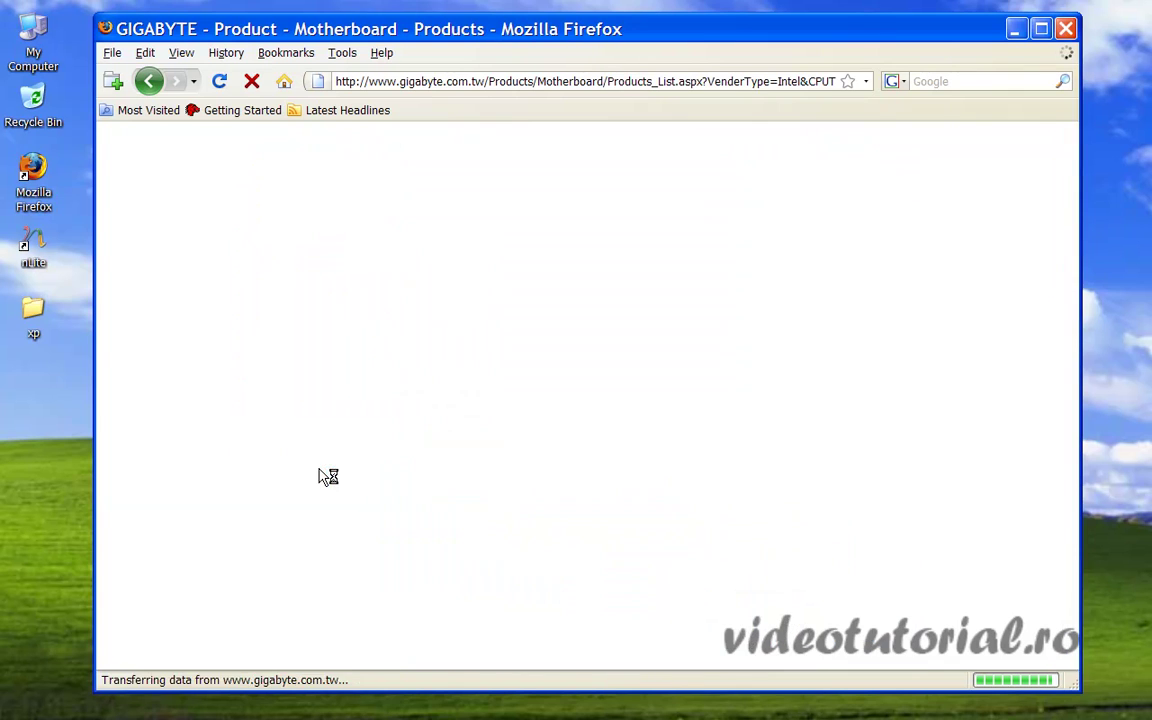
{"action": "scroll", "coordinate": [652, 507], "scroll_direction": "down", "scroll_amount": 5}
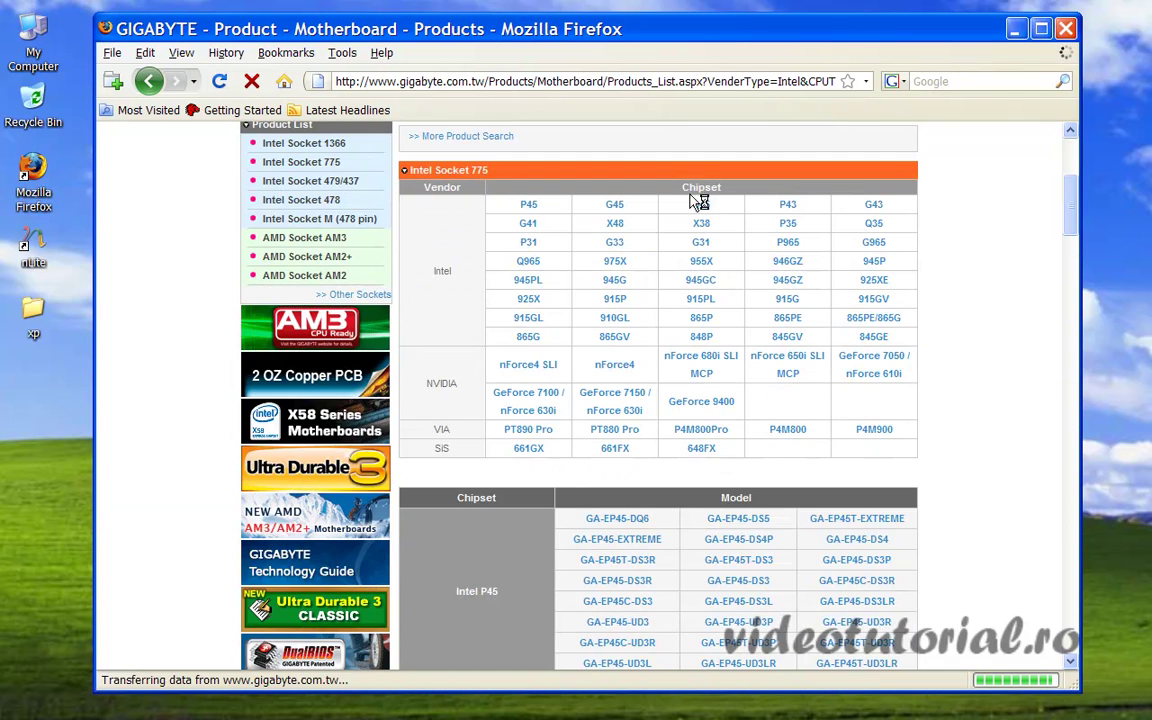
{"action": "scroll", "coordinate": [648, 380], "scroll_direction": "down", "scroll_amount": 4}
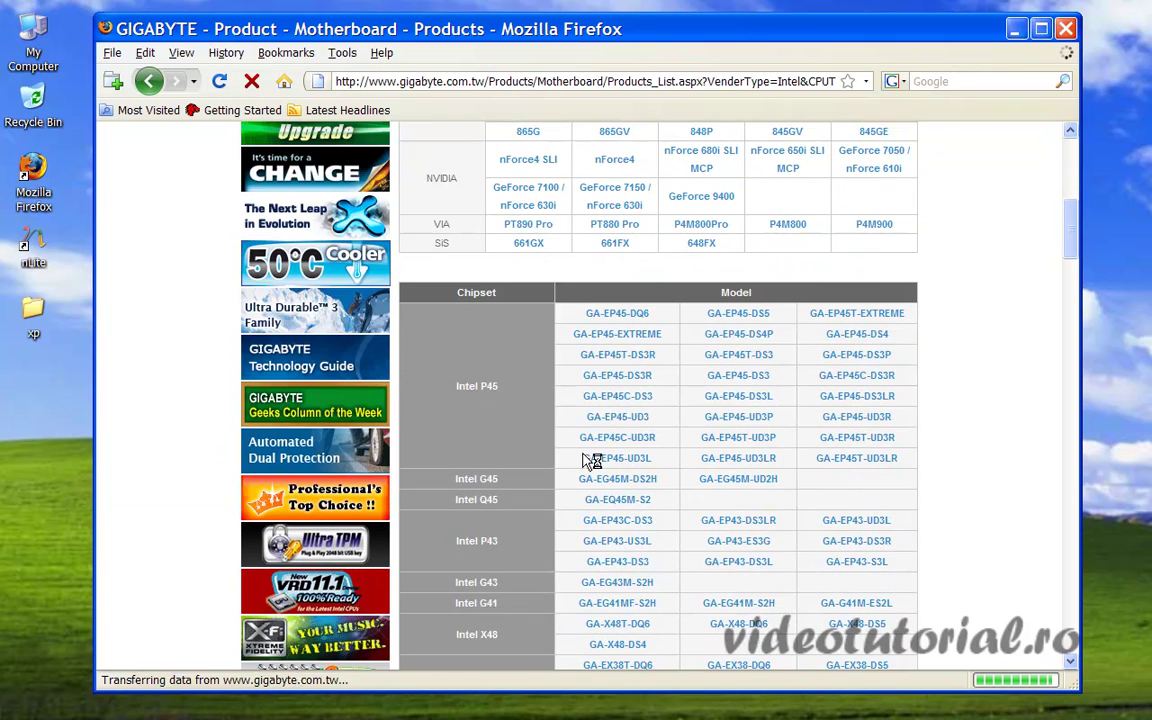
{"action": "scroll", "coordinate": [587, 480], "scroll_direction": "down", "scroll_amount": 5}
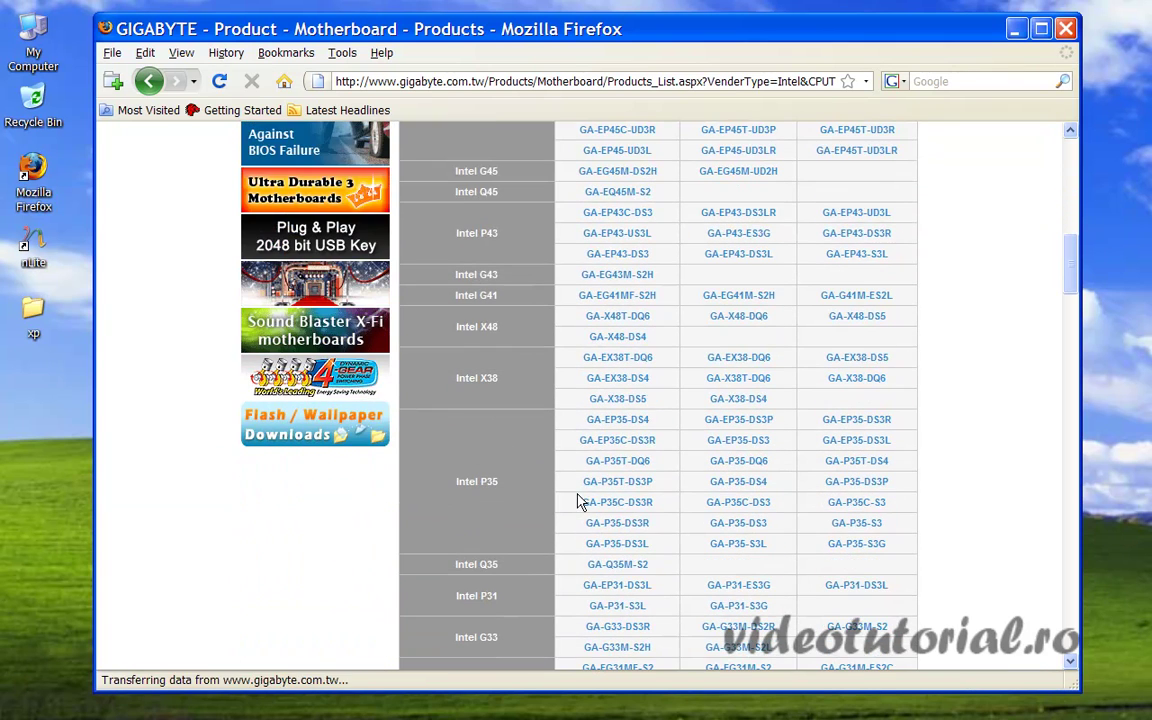
{"action": "left_click", "coordinate": [641, 449]}
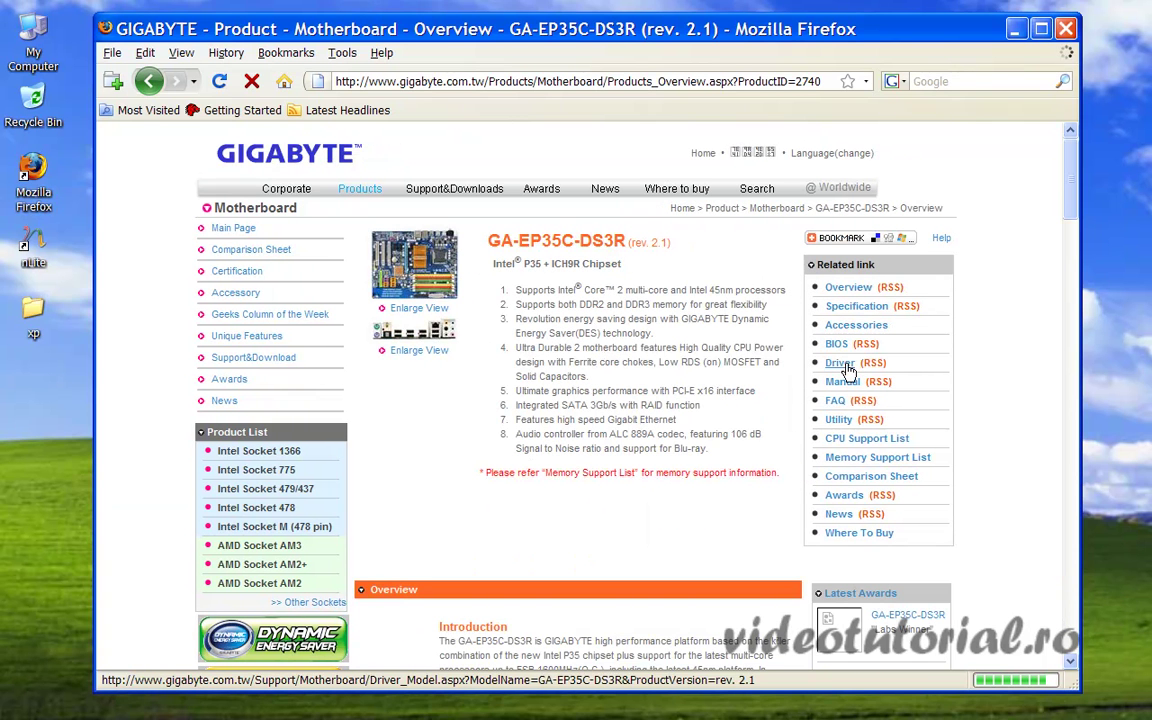
Step: Open the driver page of the GA-EP35C-DS3R and go to its SATA RAID section
{"action": "left_click", "coordinate": [848, 368]}
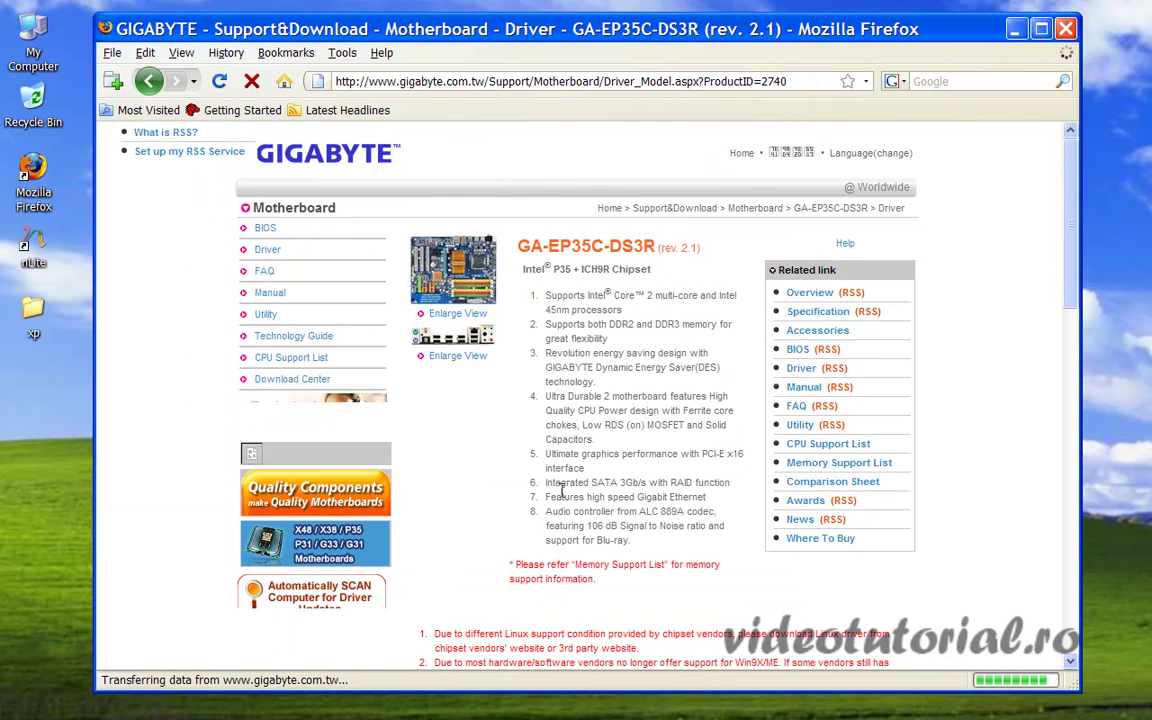
{"action": "scroll", "coordinate": [439, 408], "scroll_direction": "down", "scroll_amount": 7}
{"action": "scroll", "coordinate": [525, 432], "scroll_direction": "down", "scroll_amount": 1}
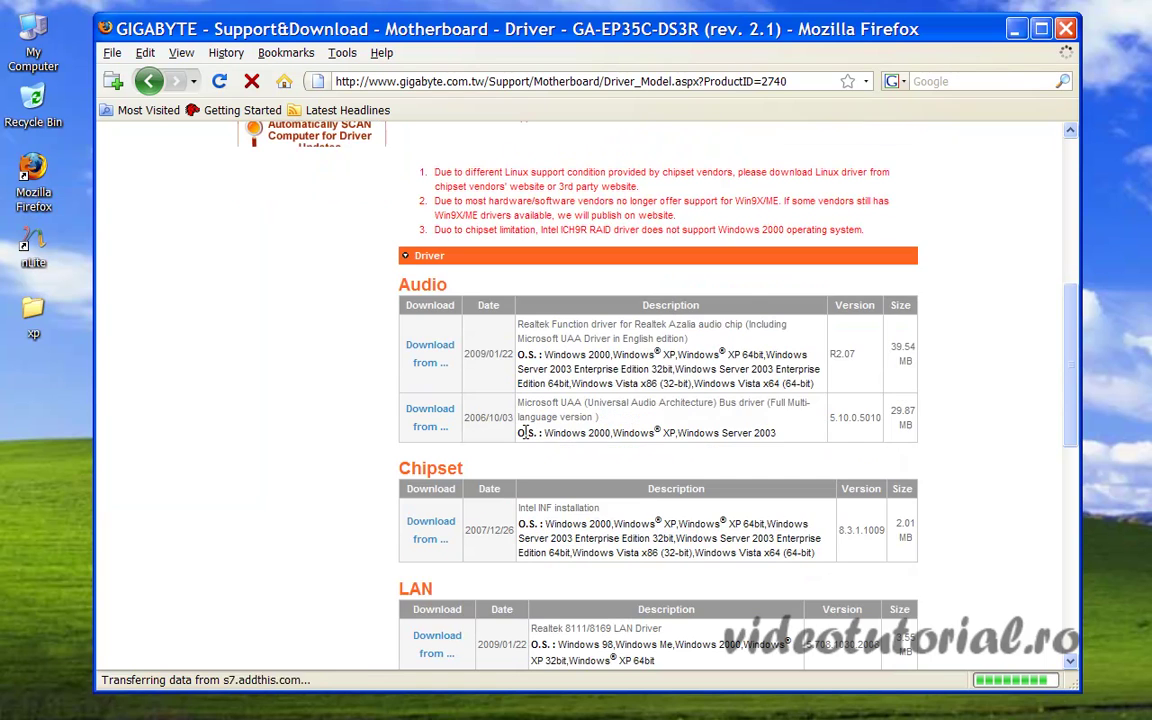
{"action": "scroll", "coordinate": [463, 483], "scroll_direction": "down", "scroll_amount": 1}
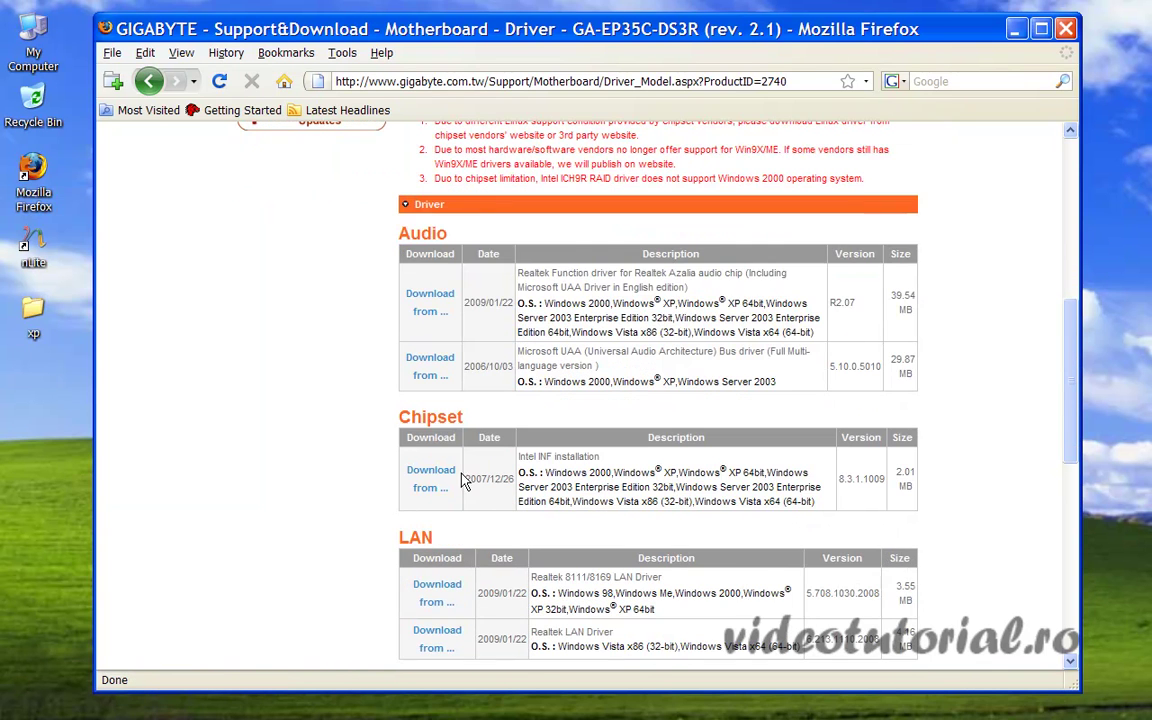
{"action": "scroll", "coordinate": [420, 430], "scroll_direction": "down", "scroll_amount": 3}
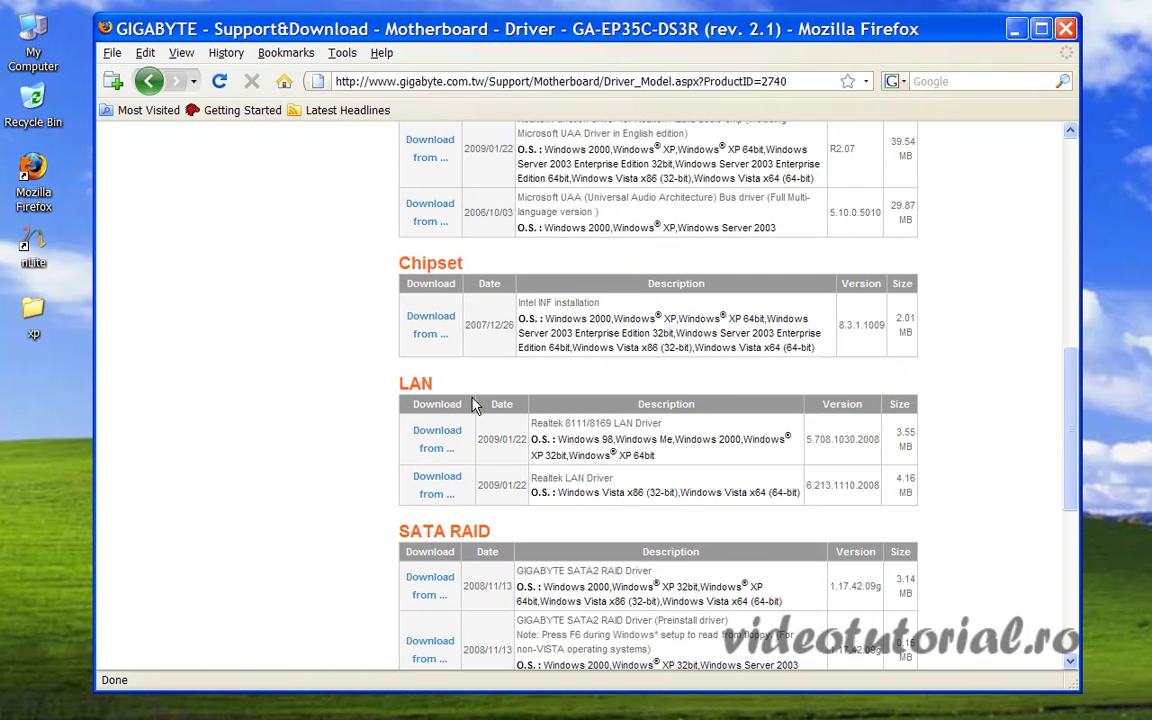
{"action": "scroll", "coordinate": [441, 550], "scroll_direction": "down", "scroll_amount": 5}
{"action": "scroll", "coordinate": [470, 316], "scroll_direction": "down", "scroll_amount": 3}
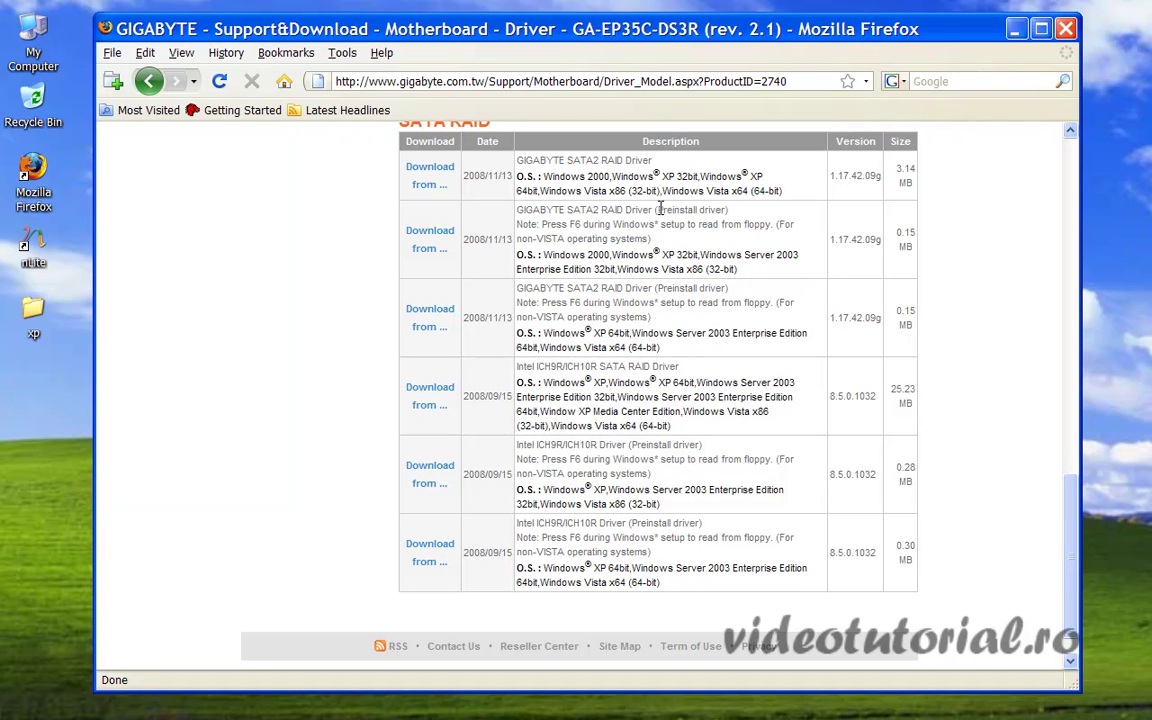
Step: Highlight the "Preinstall driver" labels of the 32-bit GIGABYTE SATA2 RAID and Intel ICH9R/ICH10R drivers
{"action": "left_click_drag", "start_coordinate": [659, 210], "coordinate": [728, 210]}
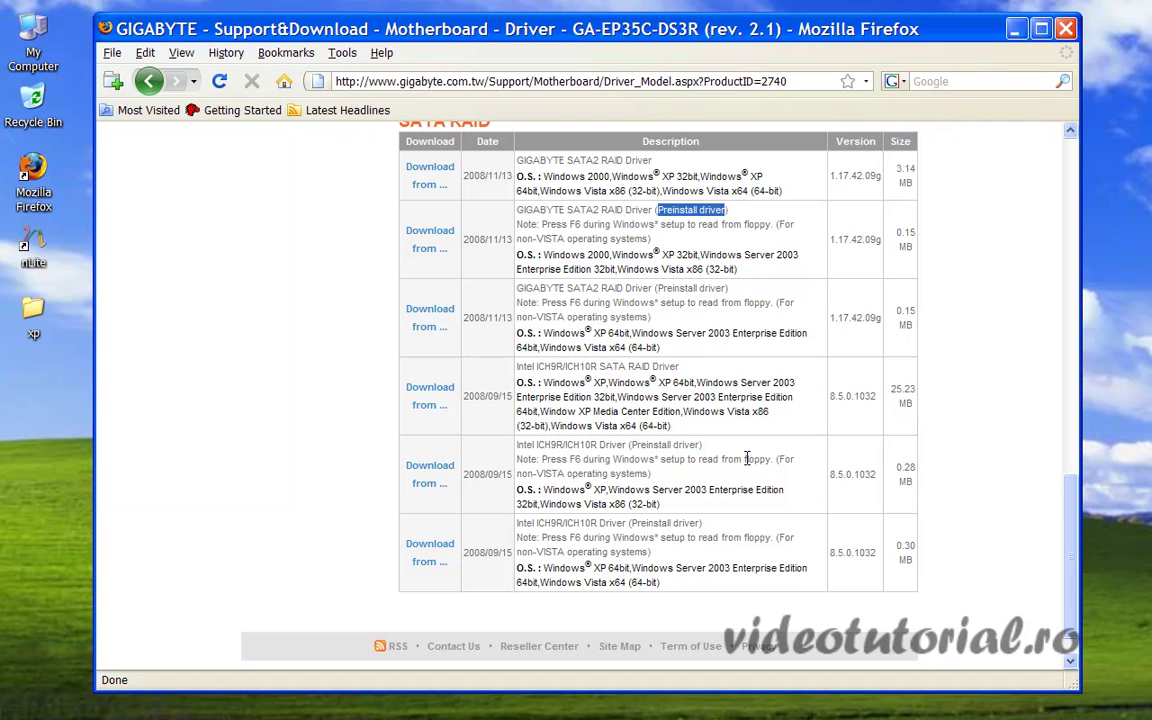
{"action": "left_click_drag", "start_coordinate": [631, 444], "coordinate": [708, 452]}
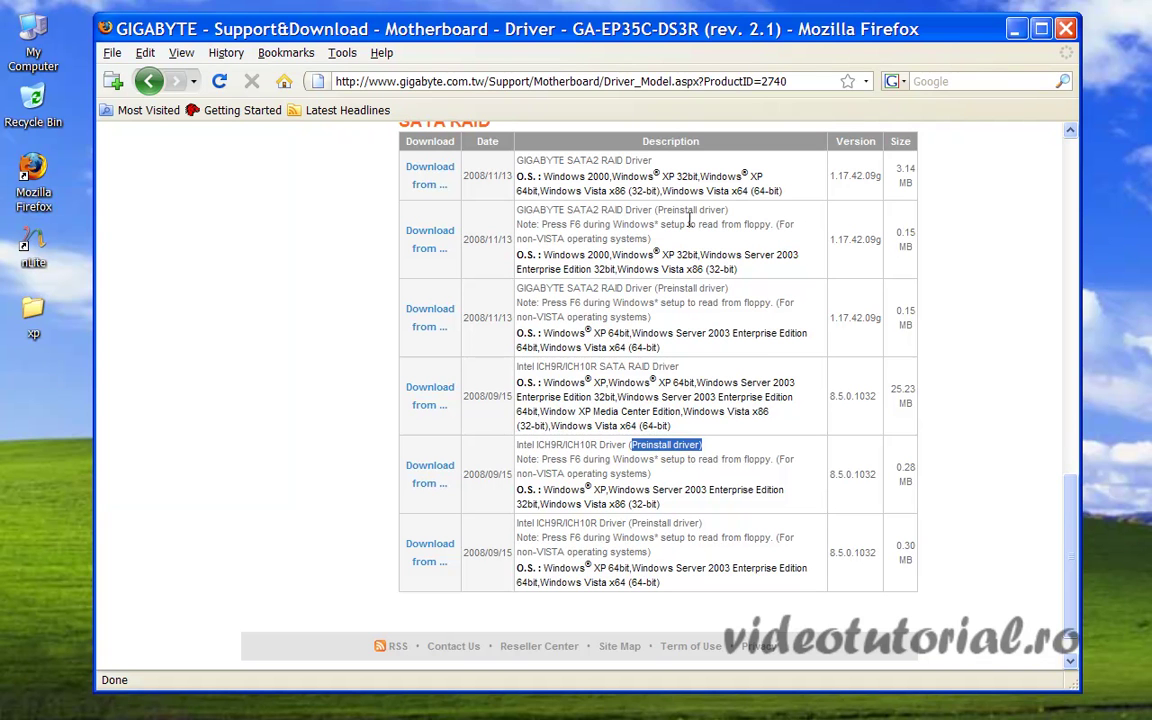
{"action": "left_click_drag", "start_coordinate": [658, 210], "coordinate": [727, 210]}
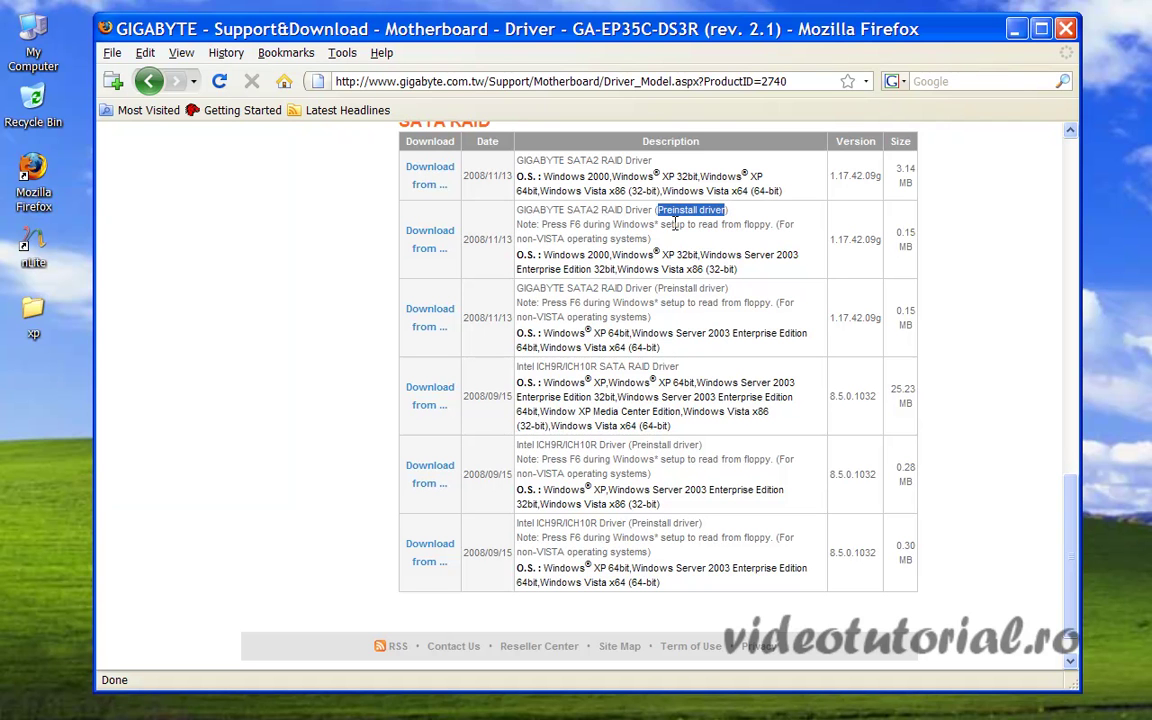
Step: Save motherboard_driver_sata_gb_sata2raid_bootdisk_32.exe, the 32-bit GIGABYTE SATA2 RAID preinstall driver, from the Europe server
{"action": "left_click", "coordinate": [440, 235]}
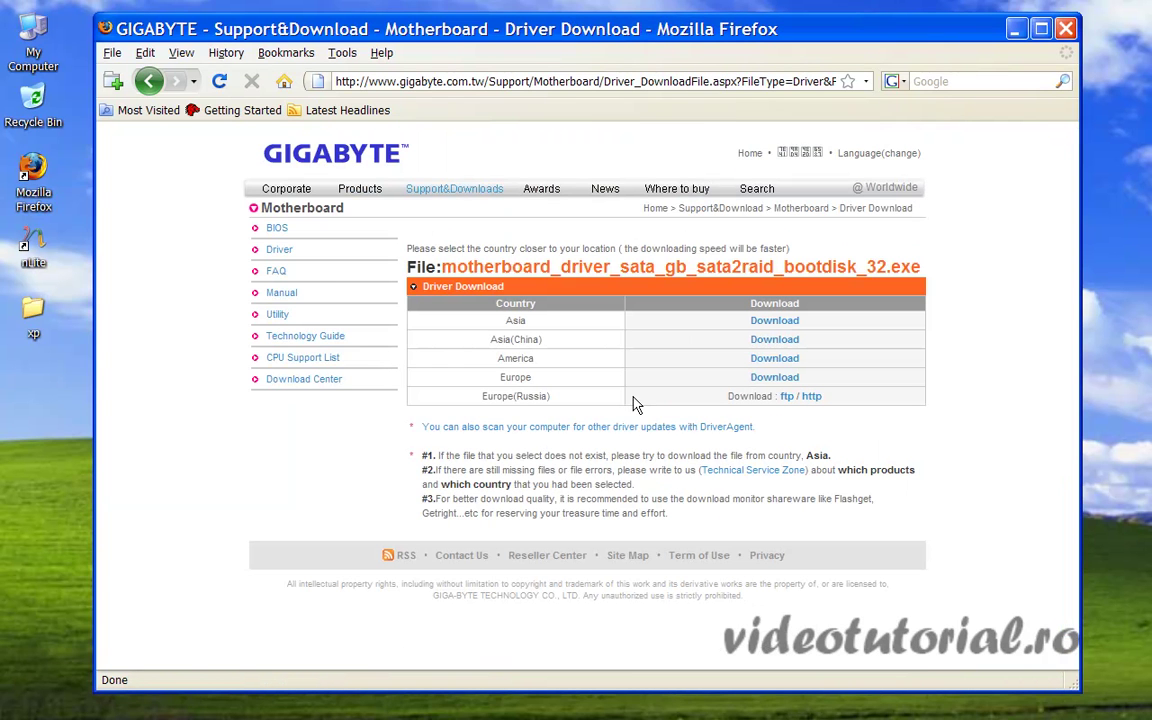
{"action": "left_click", "coordinate": [775, 378]}
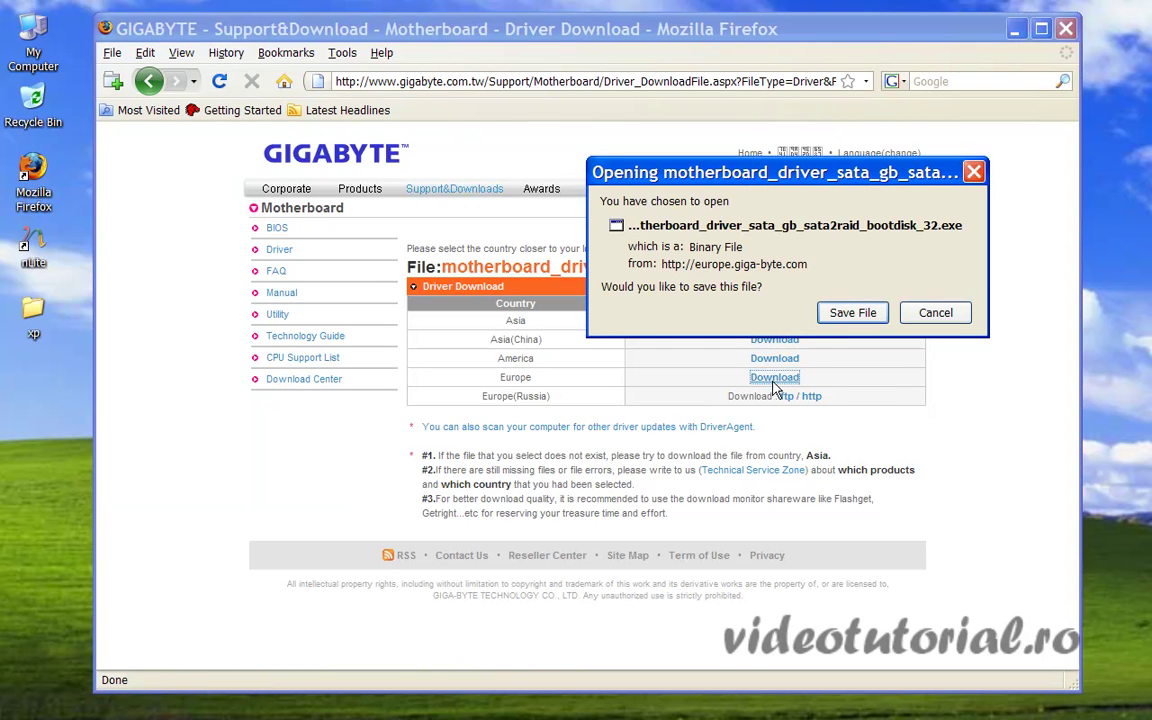
{"action": "left_click", "coordinate": [851, 313]}
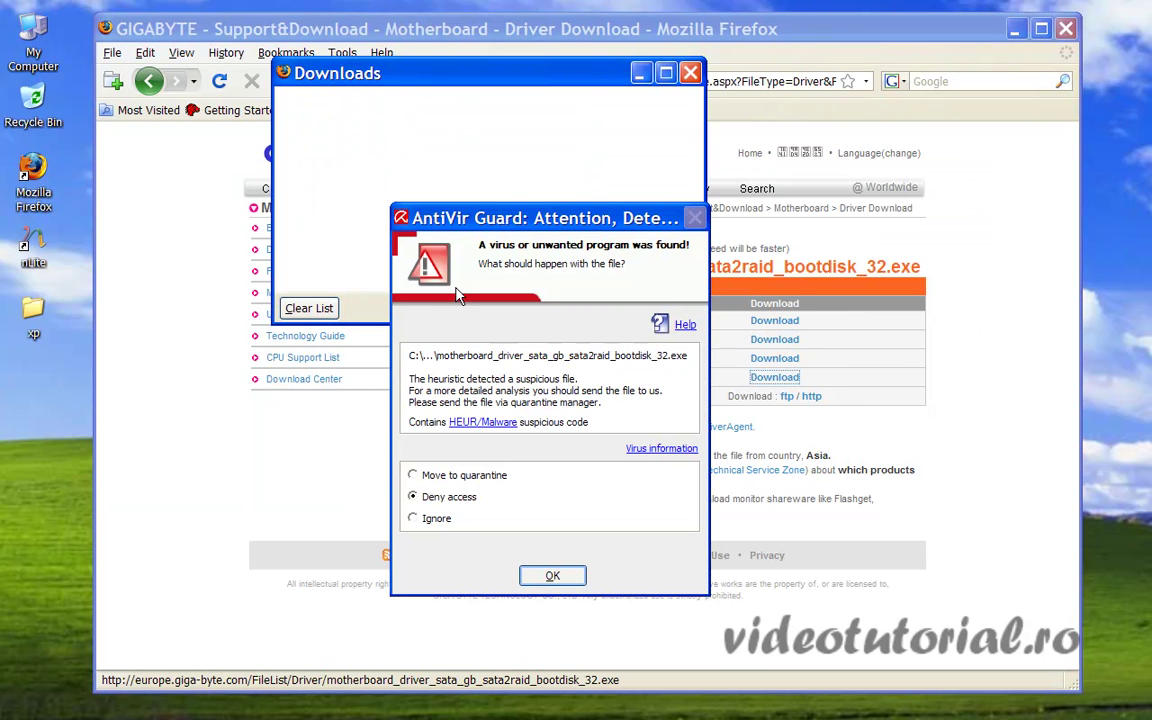
Step: Choose Ignore for both AntiVir Guard alerts about the downloaded driver and close the Downloads window
{"action": "left_click", "coordinate": [413, 518]}
{"action": "key", "text": "Up"}
{"action": "left_click", "coordinate": [429, 522]}
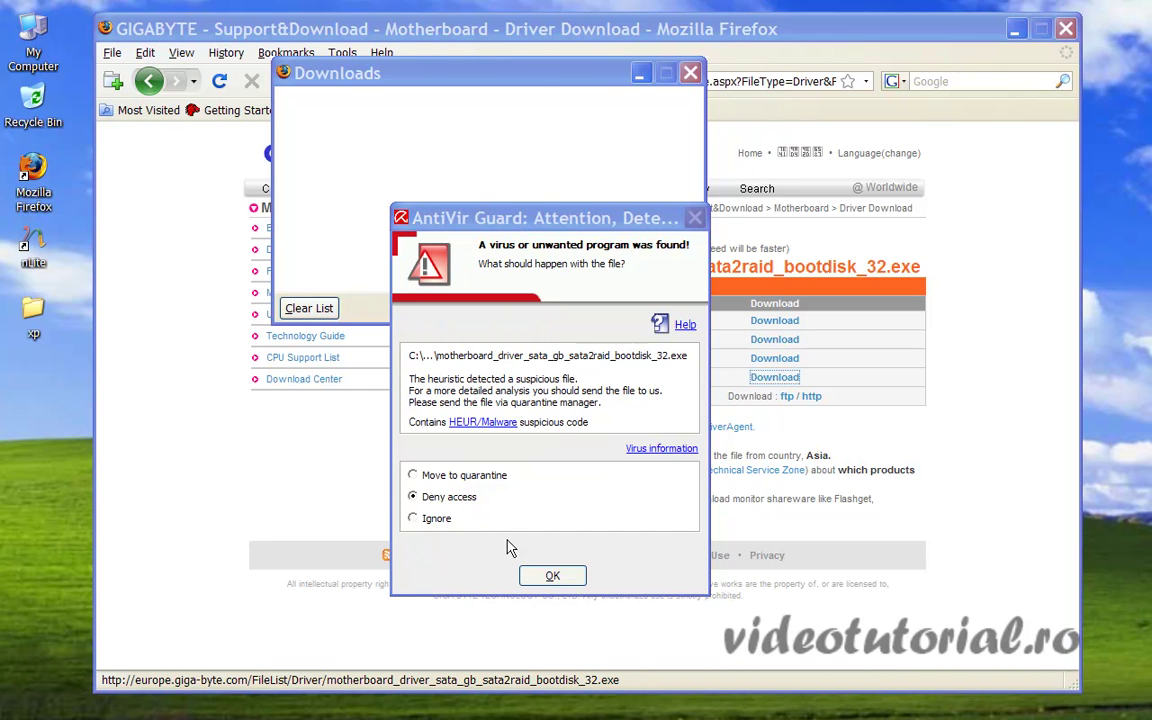
{"action": "left_click", "coordinate": [413, 518]}
{"action": "left_click", "coordinate": [558, 582]}
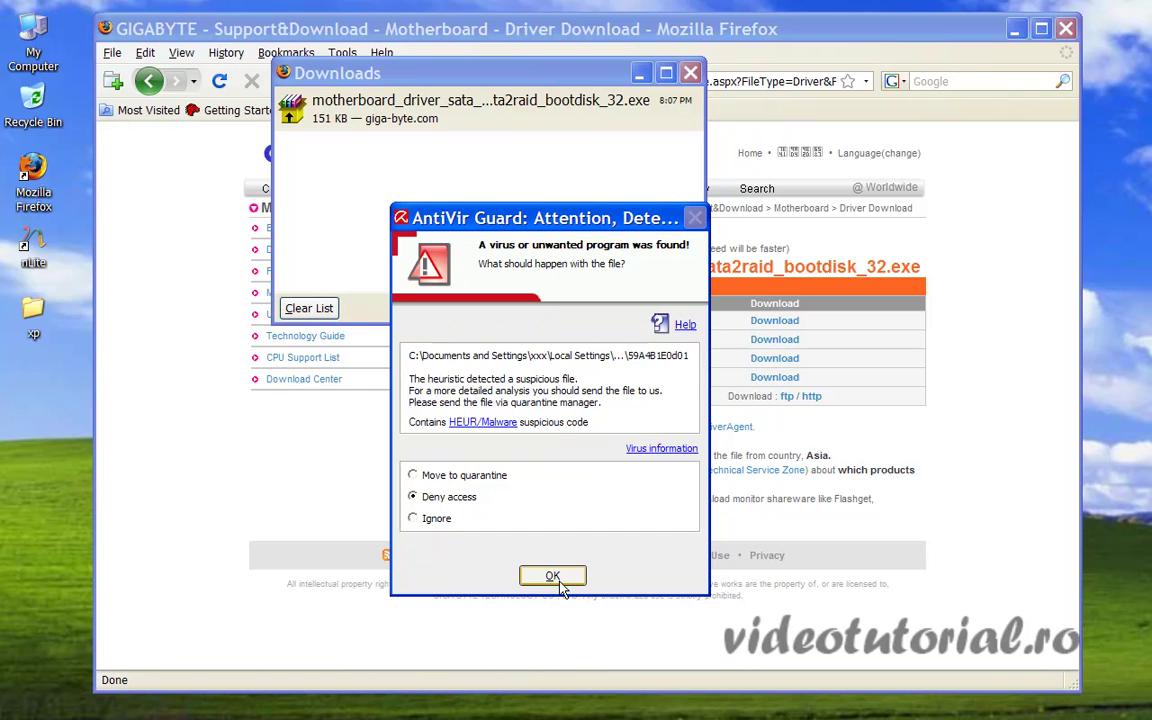
{"action": "left_click", "coordinate": [413, 518]}
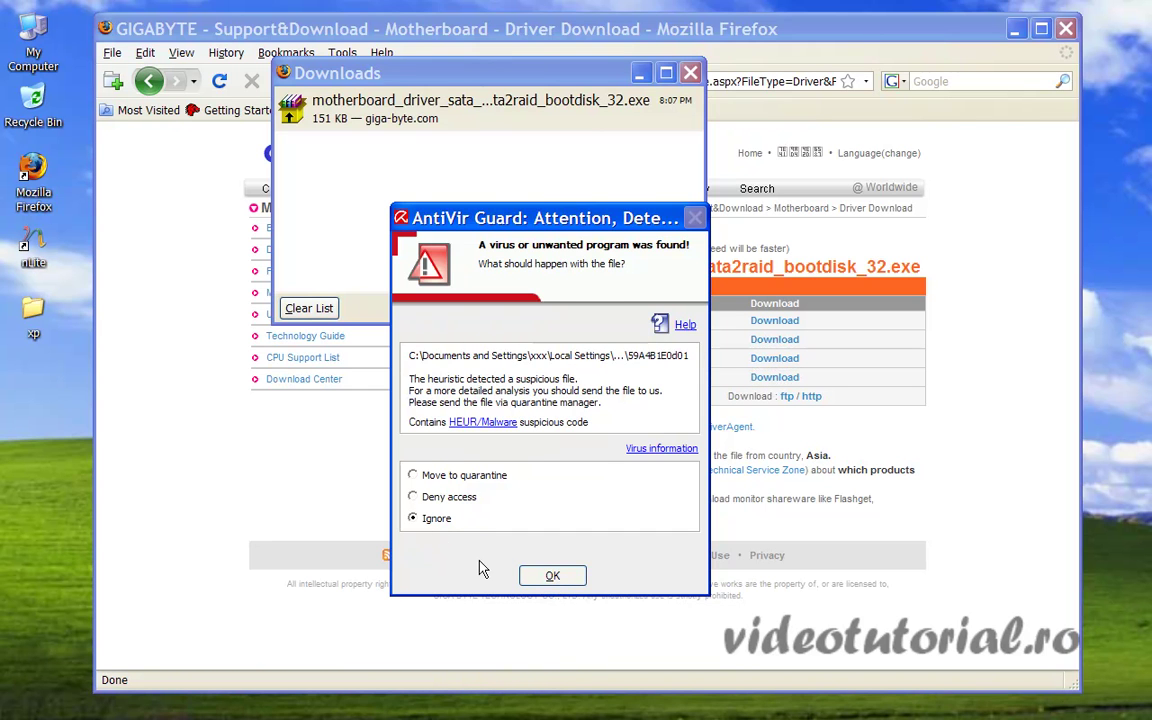
{"action": "left_click", "coordinate": [532, 580]}
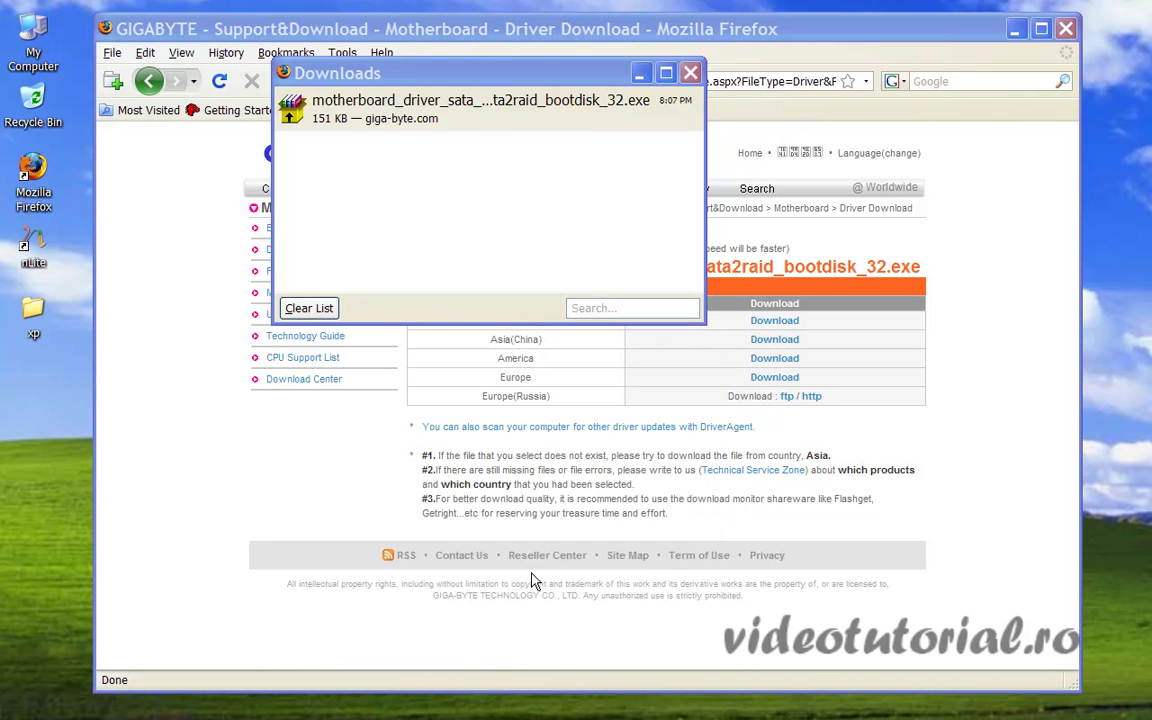
{"action": "left_click", "coordinate": [690, 74]}
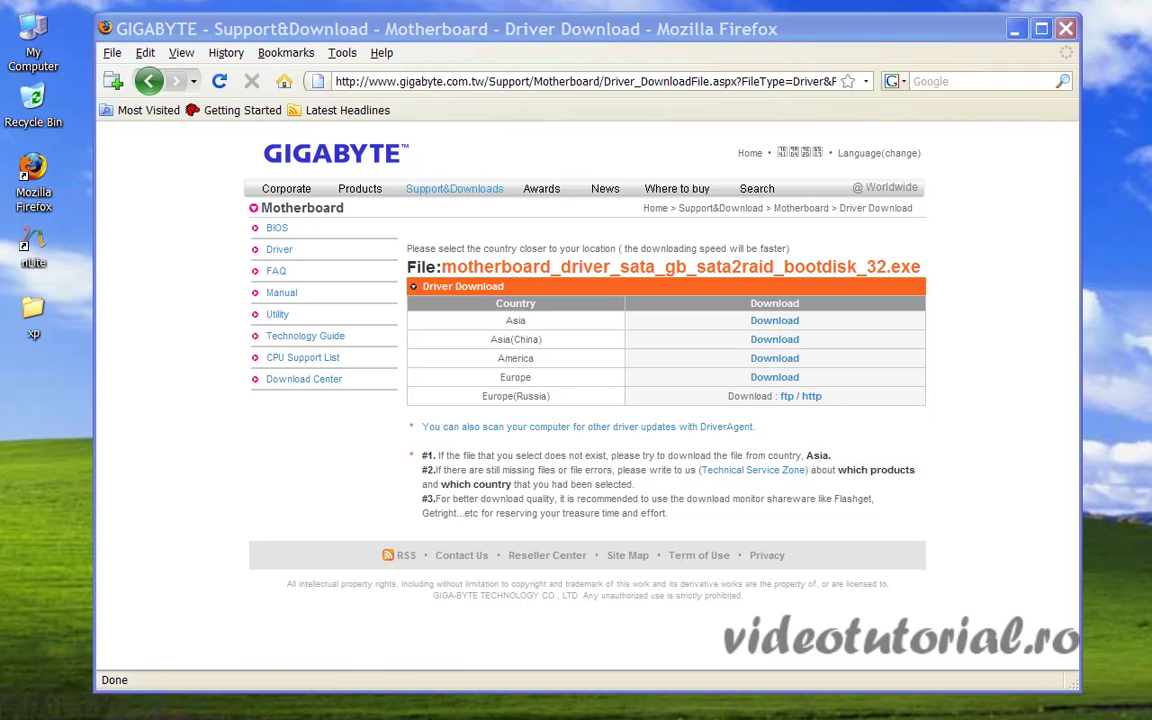
Step: Download the same SATA2 RAID driver file again from the Europe server and close the Downloads window
{"action": "left_click", "coordinate": [795, 385]}
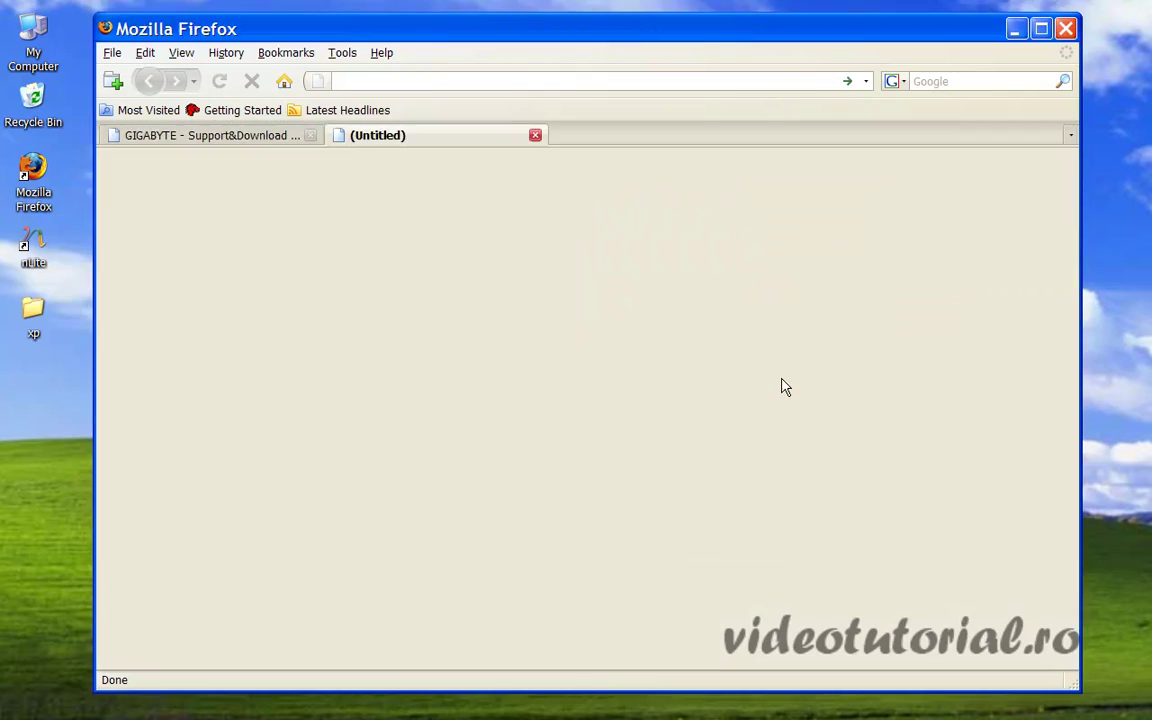
{"action": "left_click", "coordinate": [768, 311]}
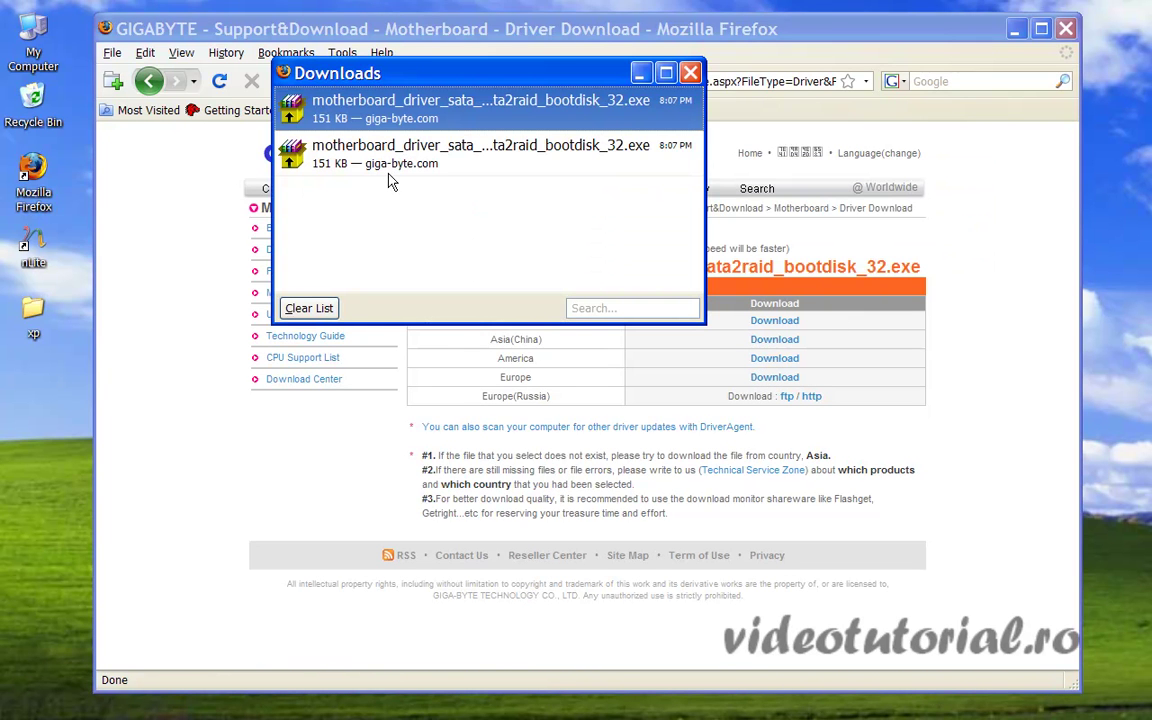
{"action": "left_click", "coordinate": [691, 73]}
Step: Save motherboard_driver_sataraid_intel_bootdisk_32.exe, the 32-bit Intel ICH9R/ICH10R preinstall driver, from the Europe server and close the Downloads window
{"action": "left_click", "coordinate": [148, 81]}
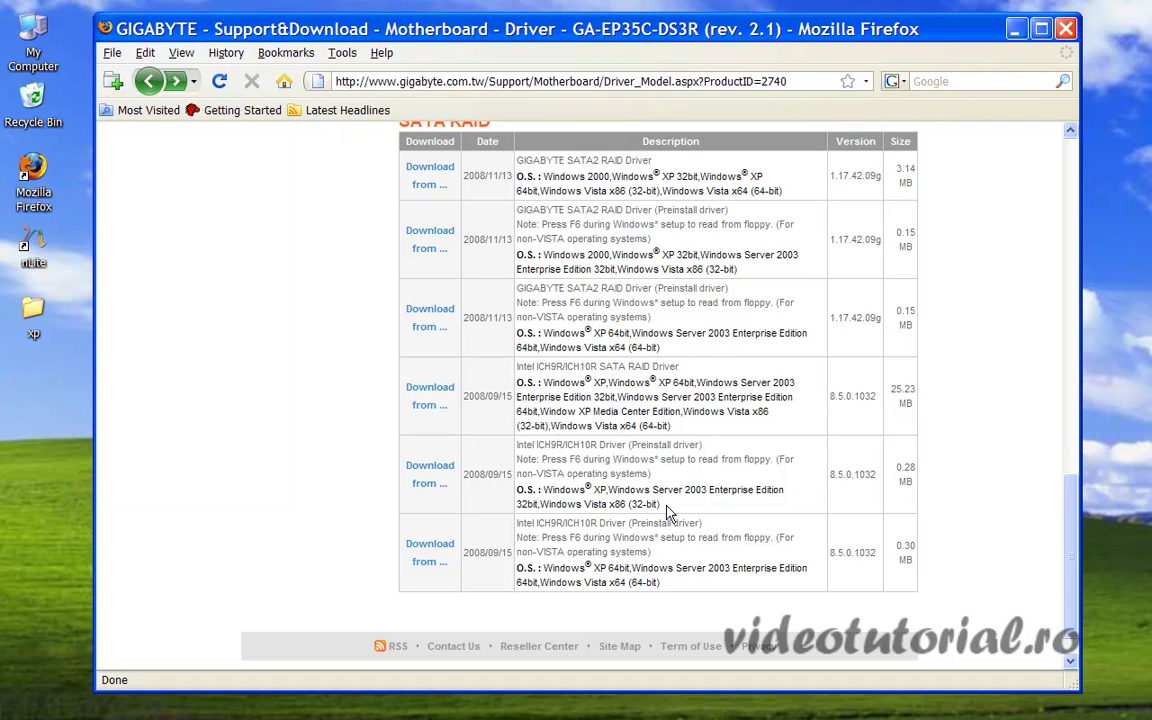
{"action": "left_click", "coordinate": [437, 474]}
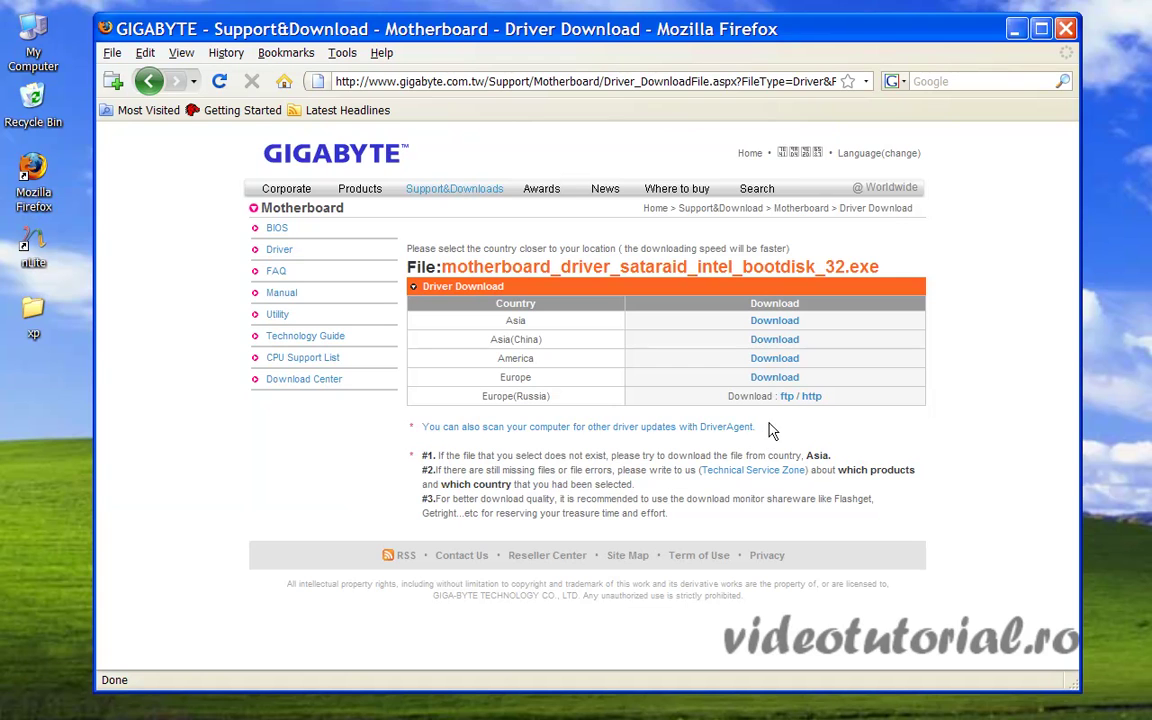
{"action": "left_click", "coordinate": [775, 377]}
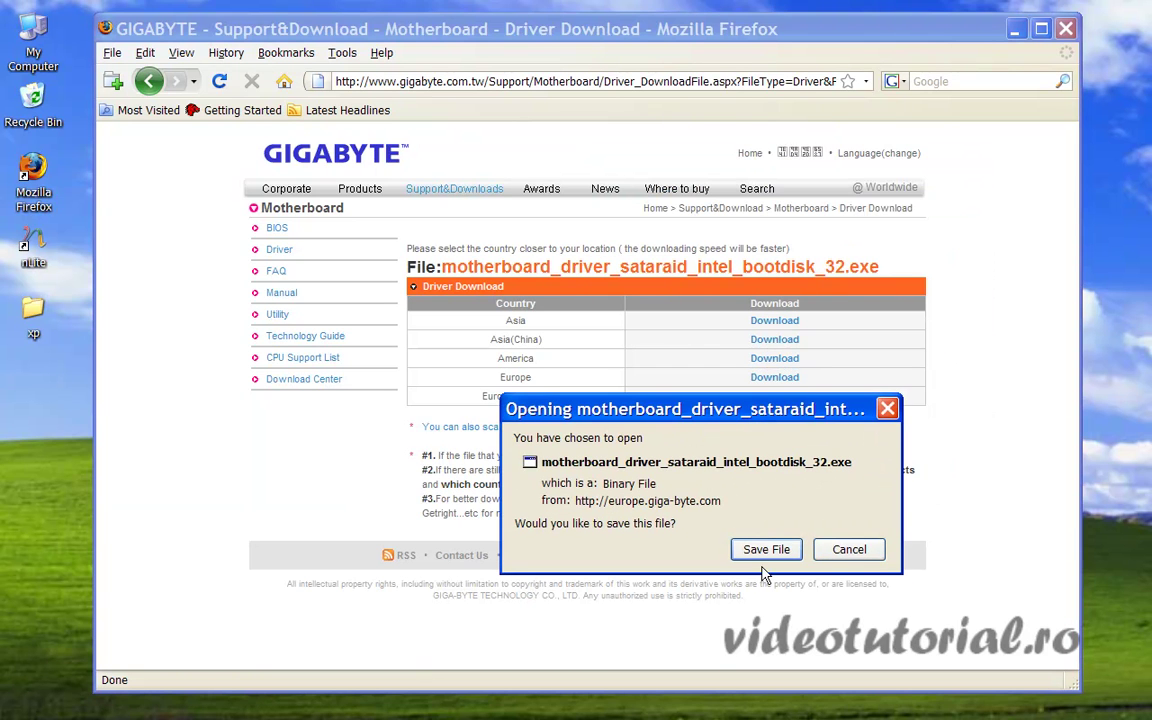
{"action": "left_click", "coordinate": [766, 549]}
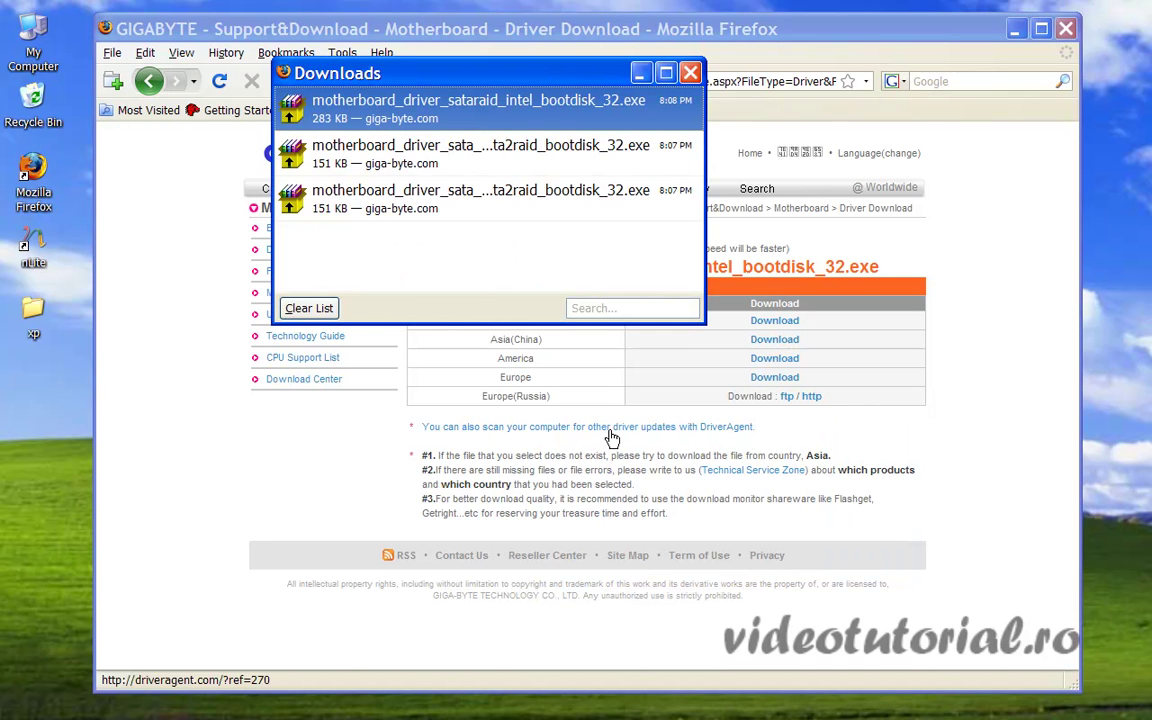
{"action": "left_click", "coordinate": [689, 73]}
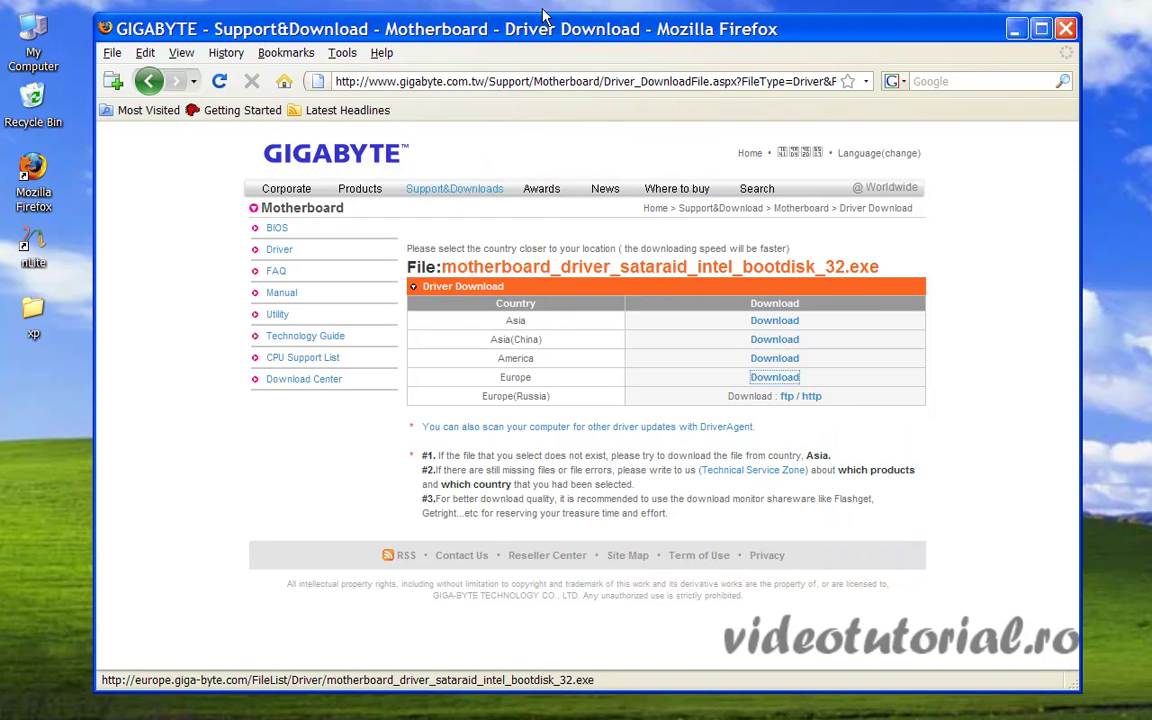
Step: Move the browser window clear of the desktop files and open the downloaded GIGABYTE SATA2 RAID executable as an archive in WinRAR
{"action": "left_click_drag", "start_coordinate": [466, 30], "coordinate": [796, 19]}
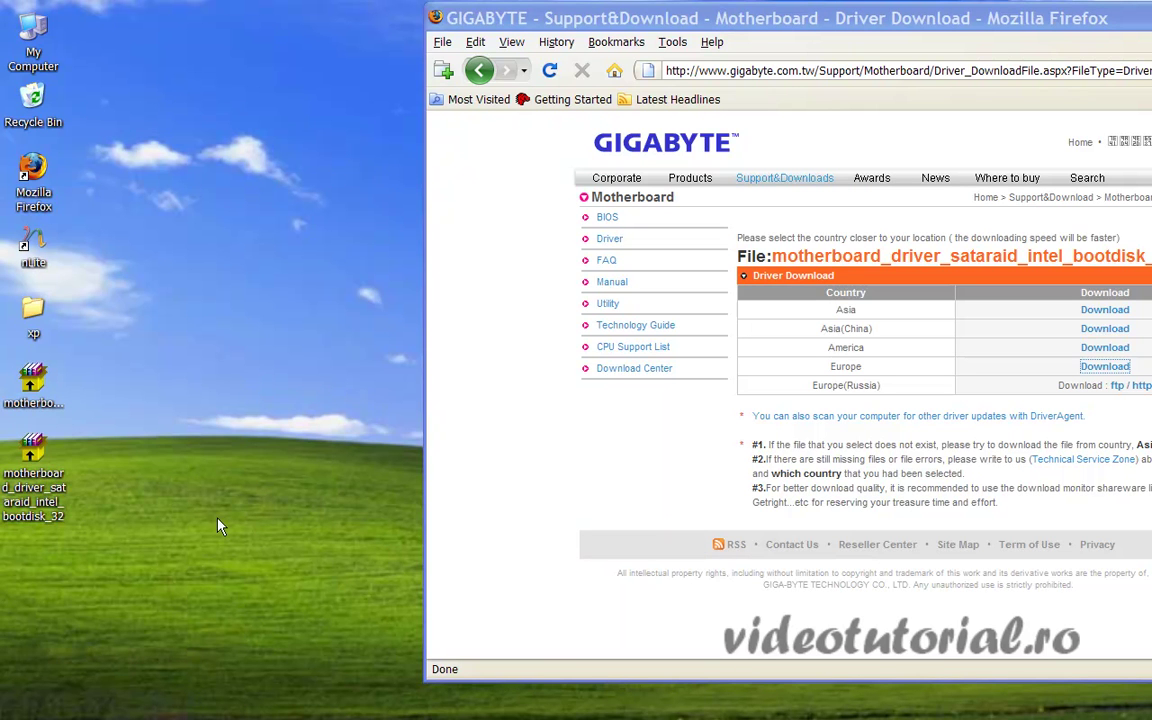
{"action": "double_click", "coordinate": [30, 385]}
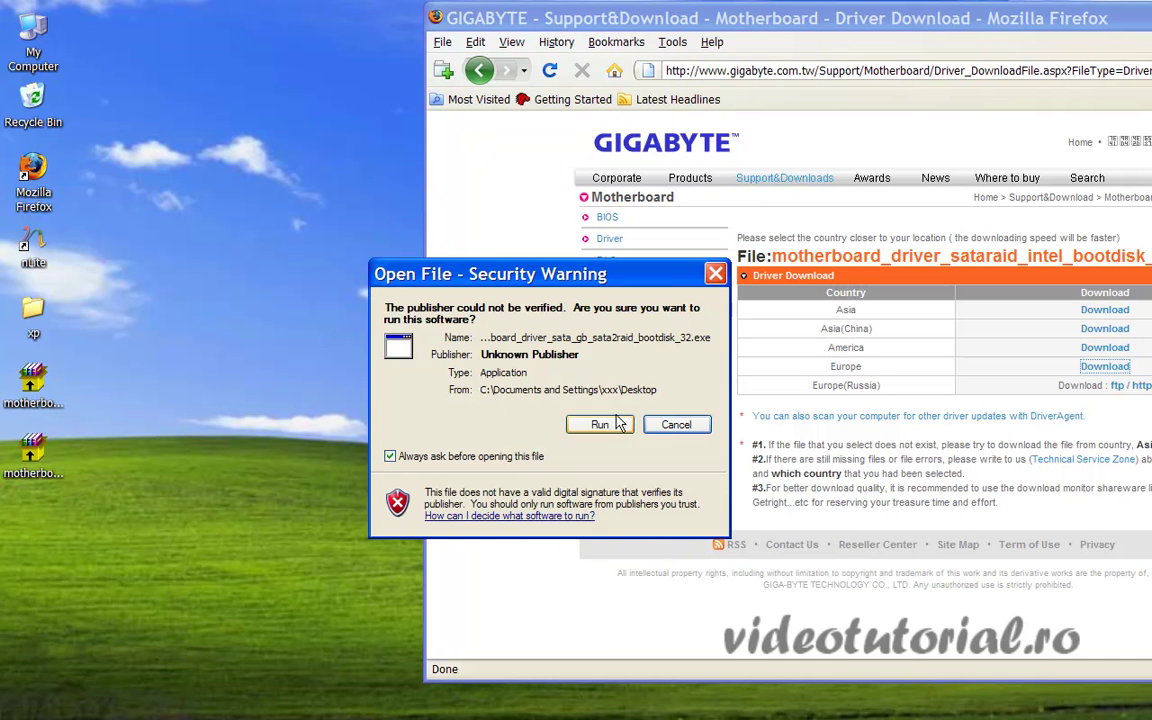
{"action": "left_click", "coordinate": [665, 424]}
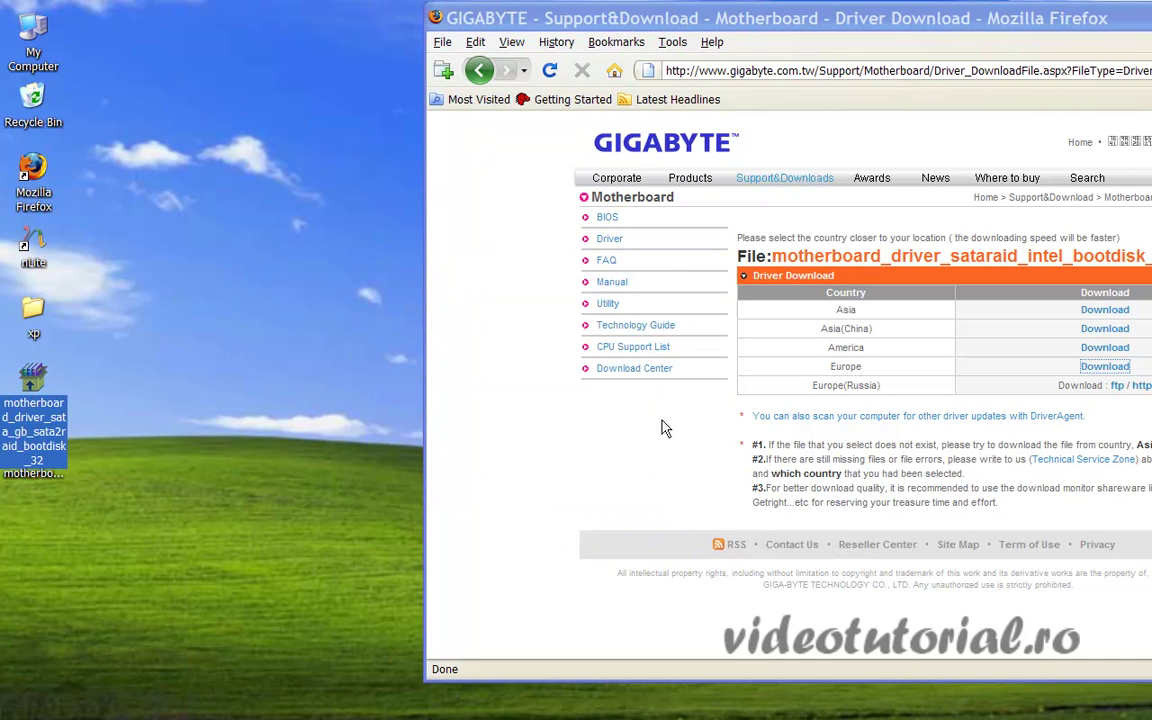
{"action": "right_click", "coordinate": [40, 378]}
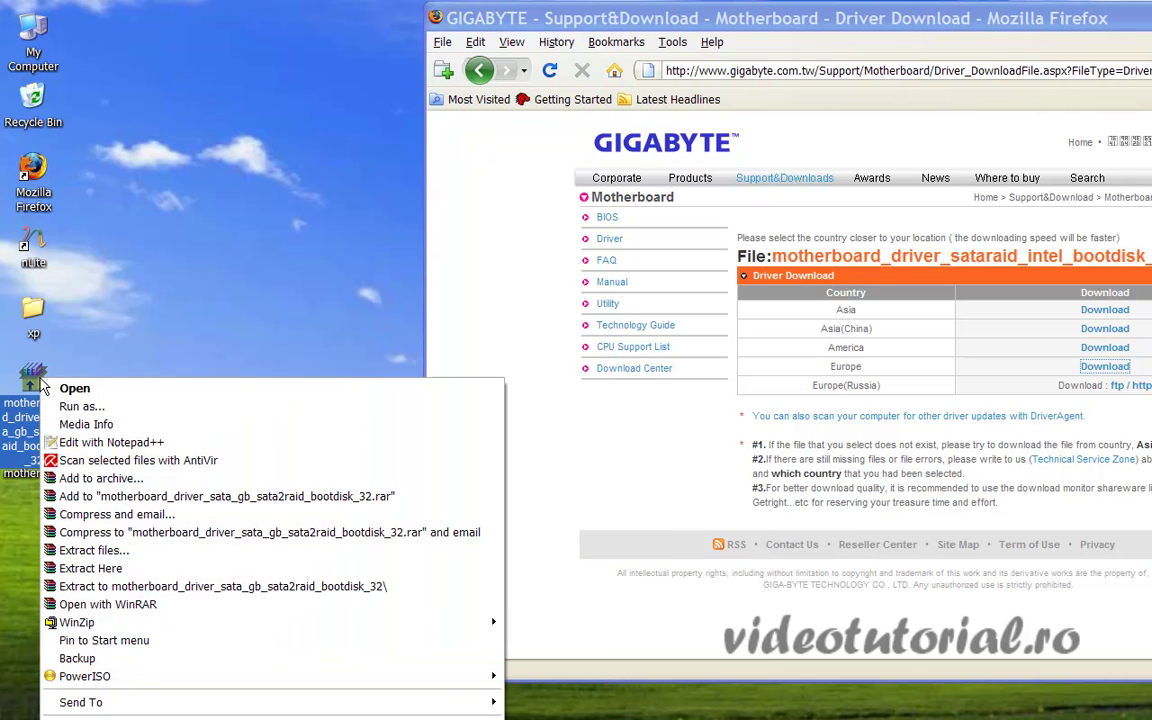
{"action": "left_click", "coordinate": [117, 610]}
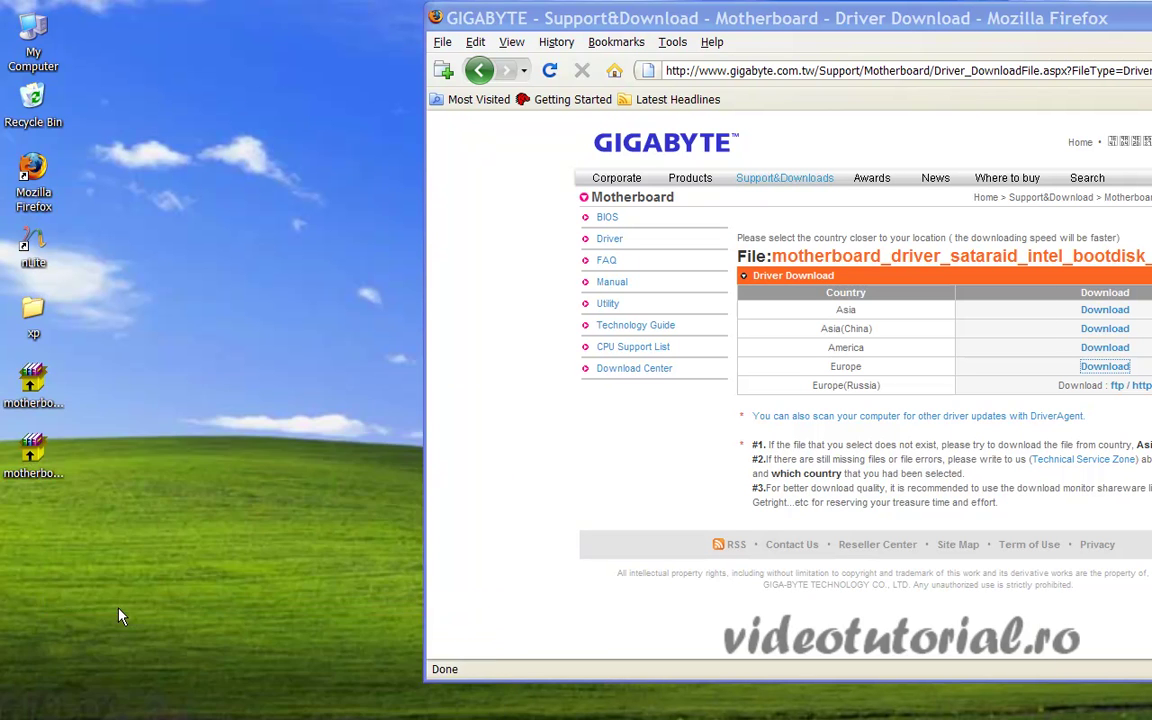
Step: Extract the archive's 32Bit folder to the desktop, replacing all existing files, and place it beside the downloaded drivers
{"action": "left_click_drag", "start_coordinate": [130, 165], "coordinate": [419, 483]}
{"action": "left_click_drag", "start_coordinate": [232, 634], "coordinate": [122, 432]}
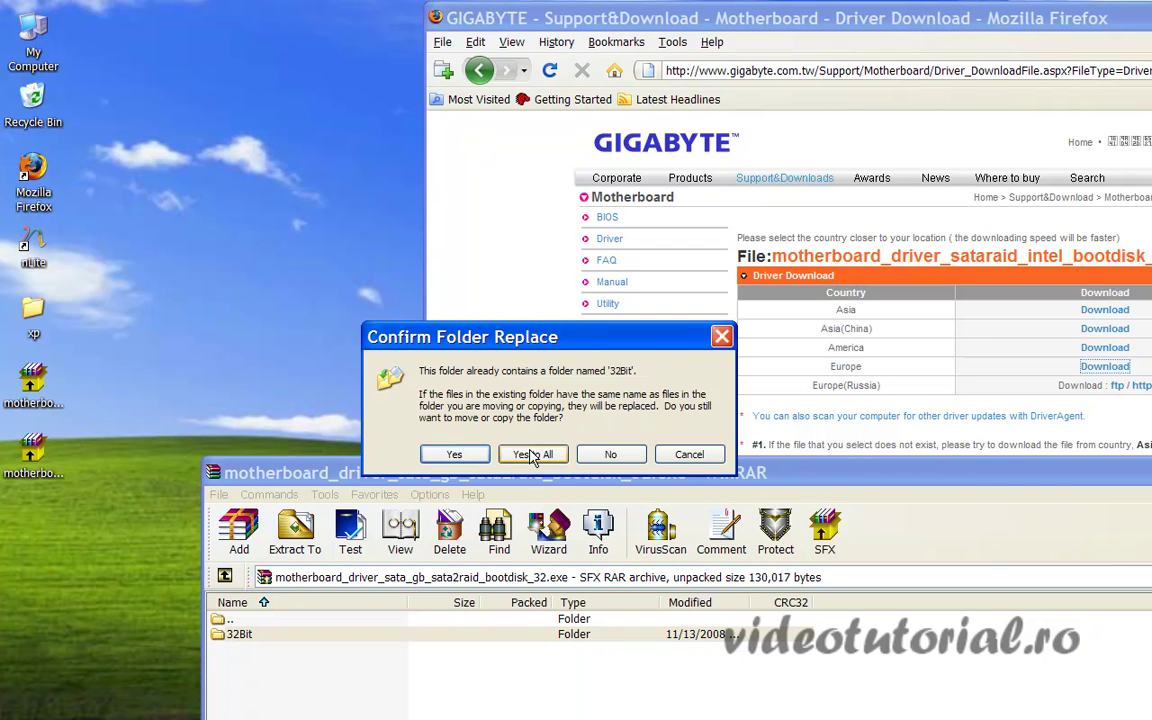
{"action": "left_click", "coordinate": [532, 455]}
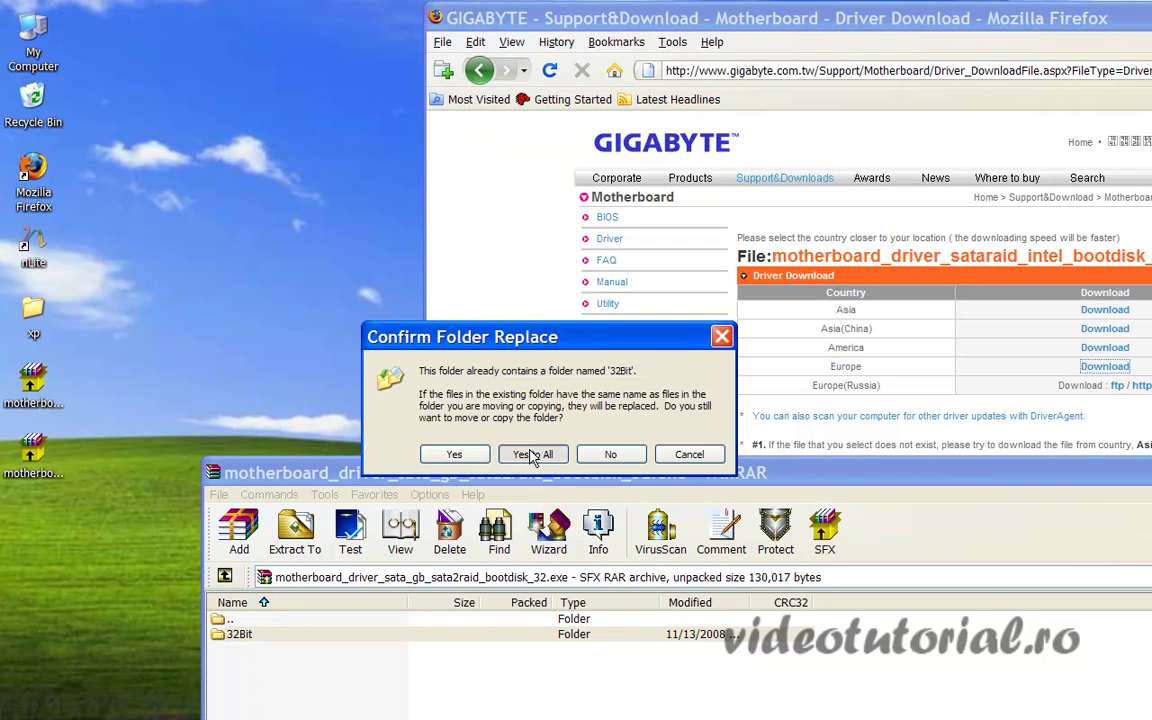
{"action": "left_click_drag", "start_coordinate": [103, 452], "coordinate": [108, 378]}
Step: Extract the Intel SATA RAID driver executable into its own folder named motherboard_driver_sataraid_intel_bootdisk_32 on the desktop
{"action": "left_click", "coordinate": [30, 450]}
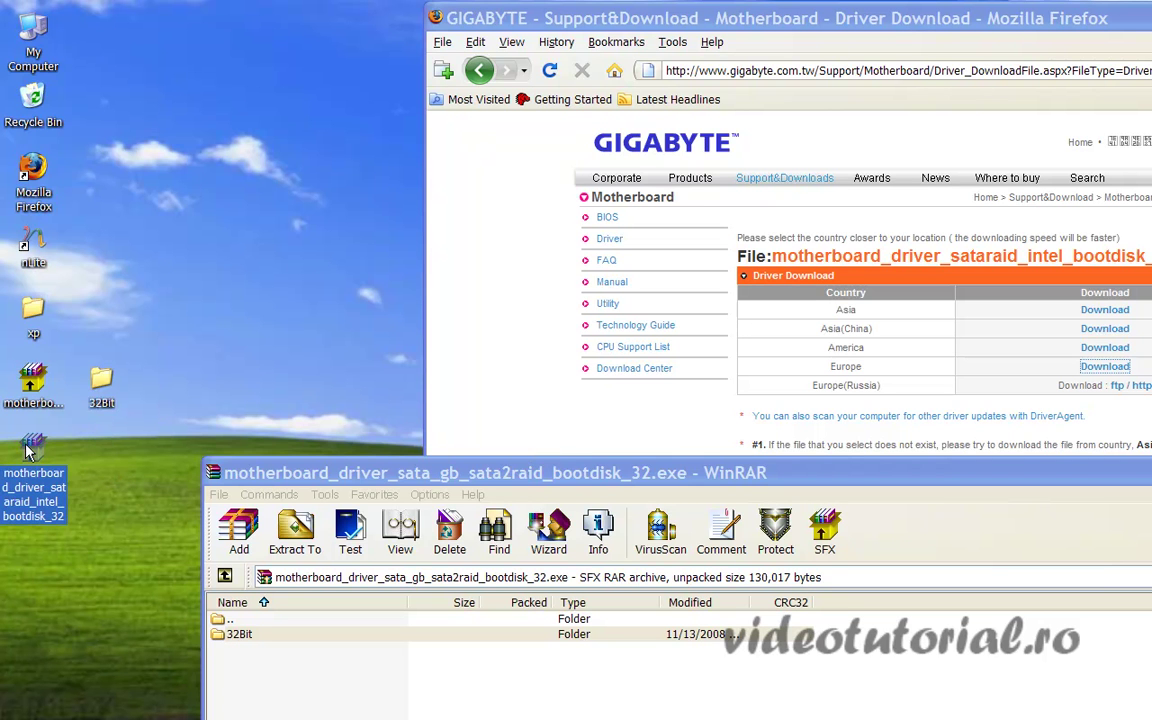
{"action": "right_click", "coordinate": [30, 450]}
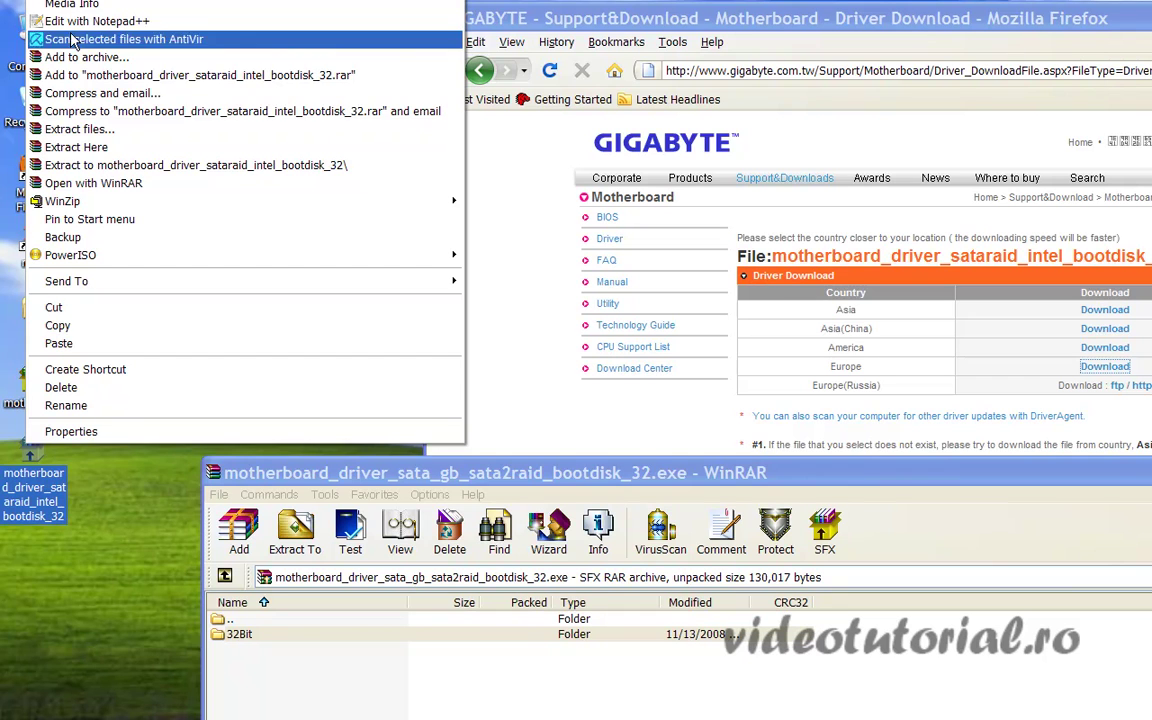
{"action": "left_click", "coordinate": [78, 185]}
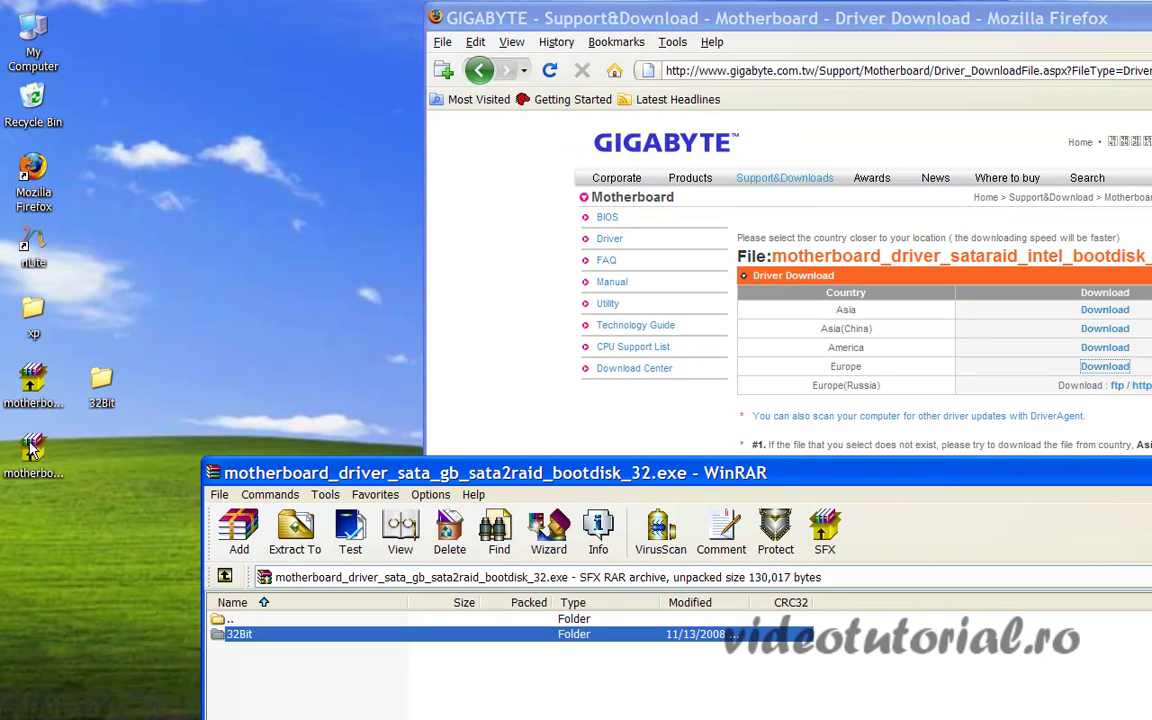
{"action": "right_click", "coordinate": [30, 448]}
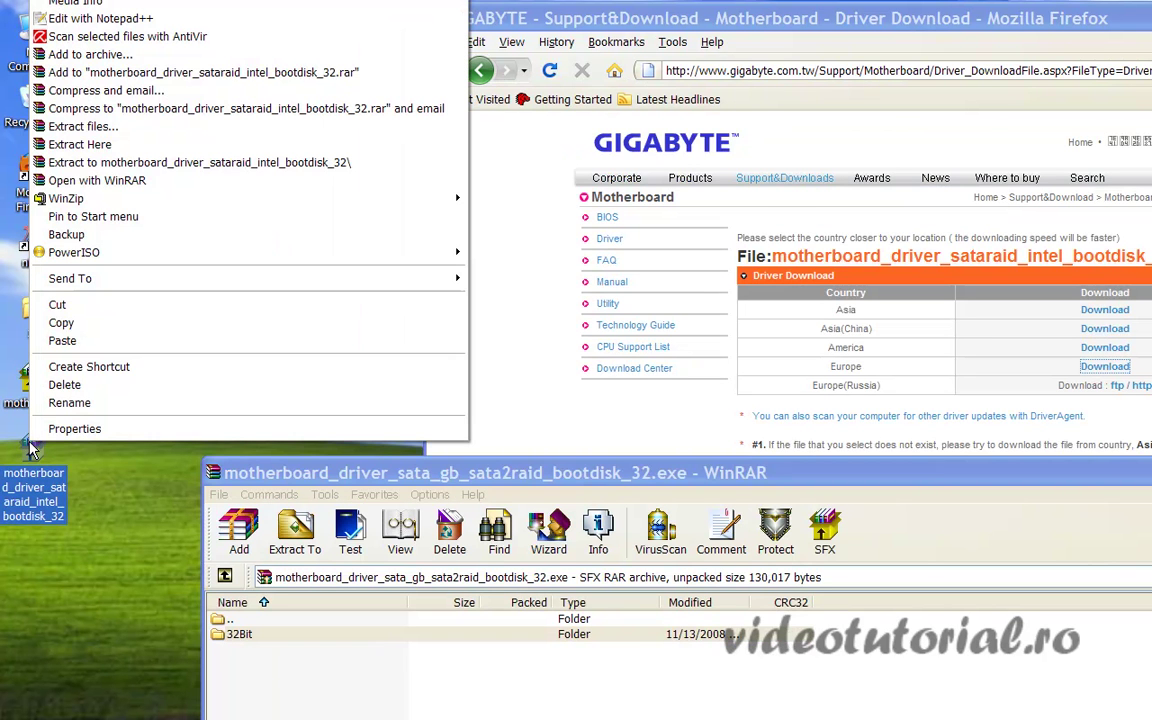
{"action": "left_click", "coordinate": [103, 162]}
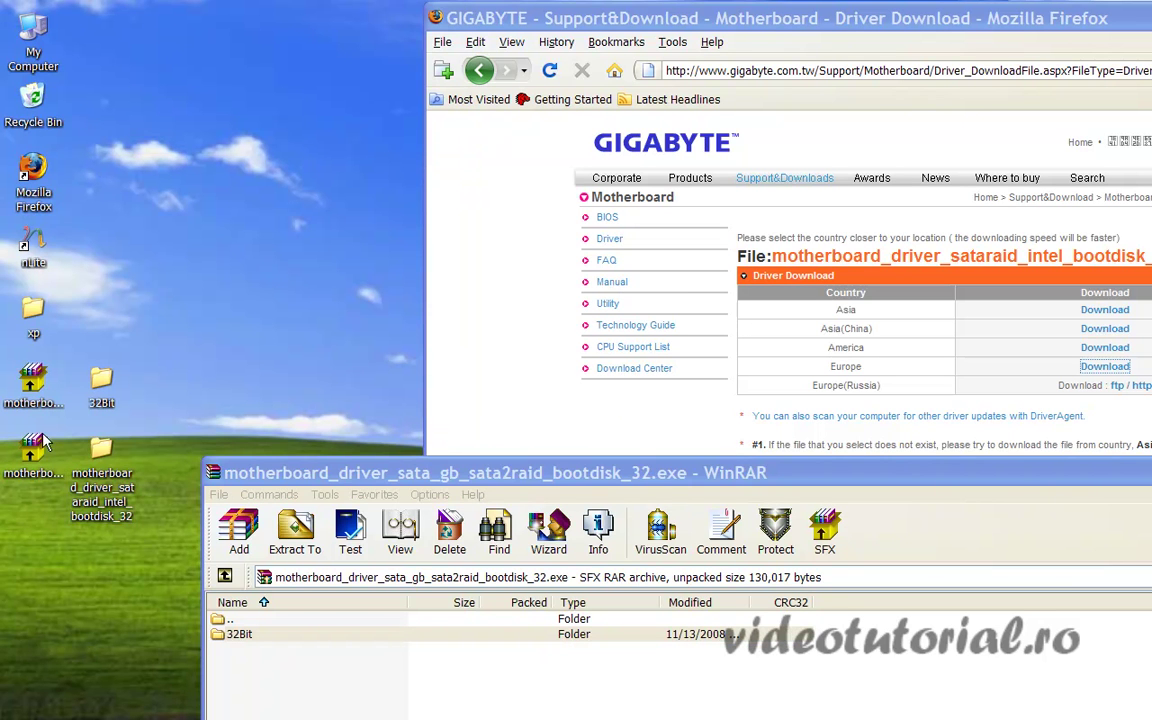
Step: Delete both downloaded driver executables from the desktop and line up the two extracted folders under the xp folder
{"action": "left_click_drag", "start_coordinate": [42, 322], "coordinate": [20, 515]}
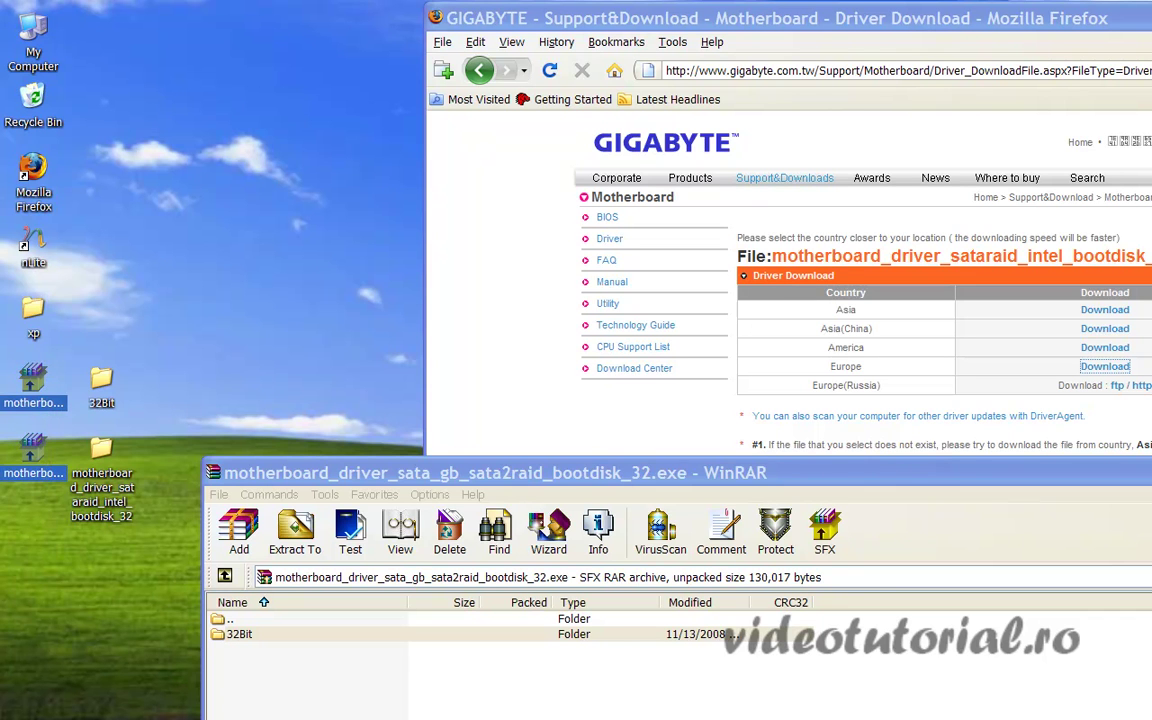
{"action": "key", "text": "Delete"}
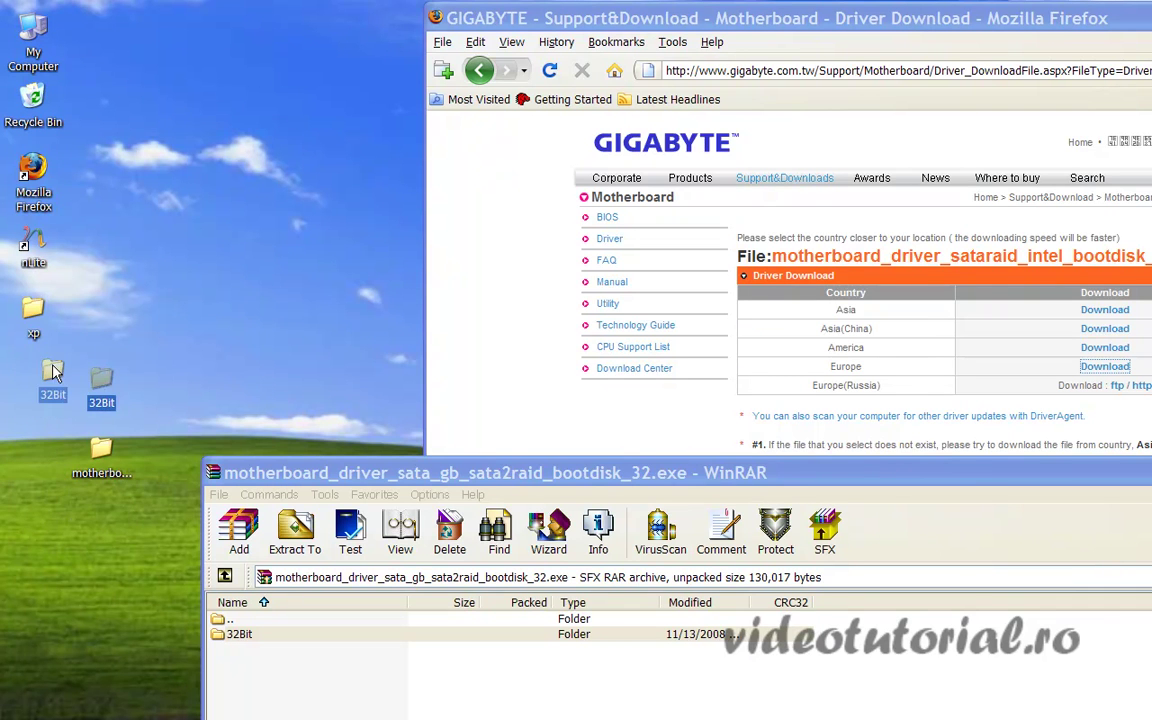
{"action": "left_click_drag", "start_coordinate": [112, 402], "coordinate": [44, 402]}
{"action": "left_click_drag", "start_coordinate": [105, 456], "coordinate": [39, 456]}
{"action": "left_click", "coordinate": [57, 435]}
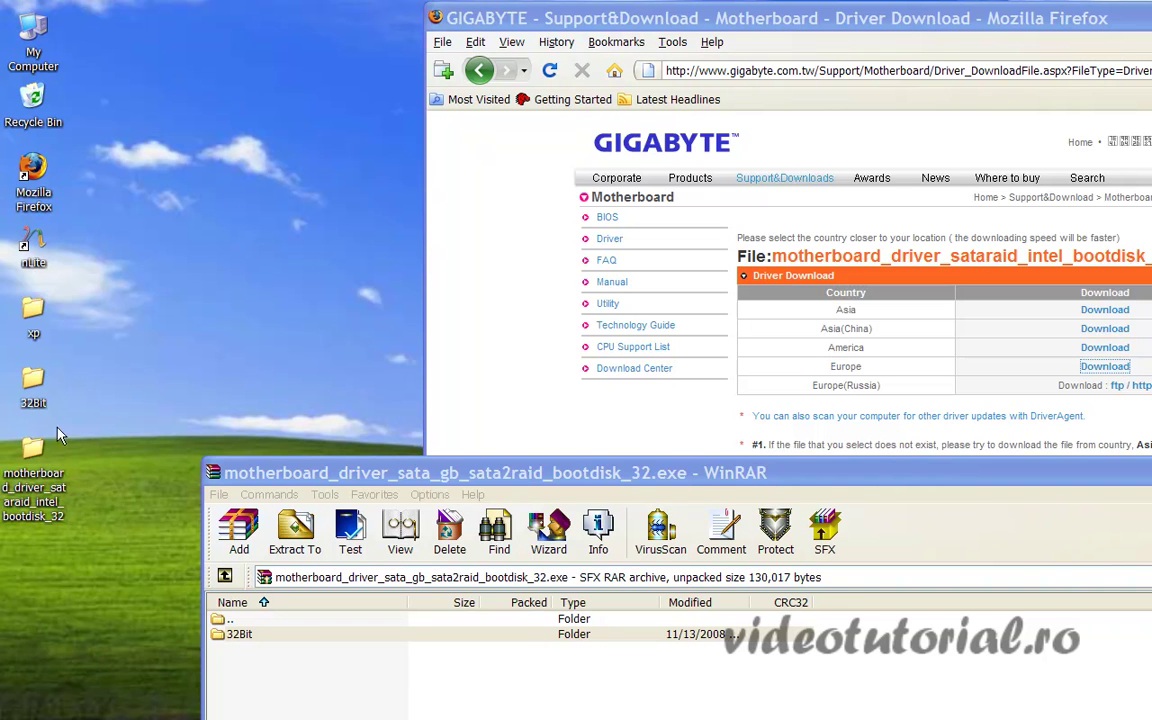
Step: Rename the extracted Intel driver folder as intel_32
{"action": "left_click", "coordinate": [24, 480]}
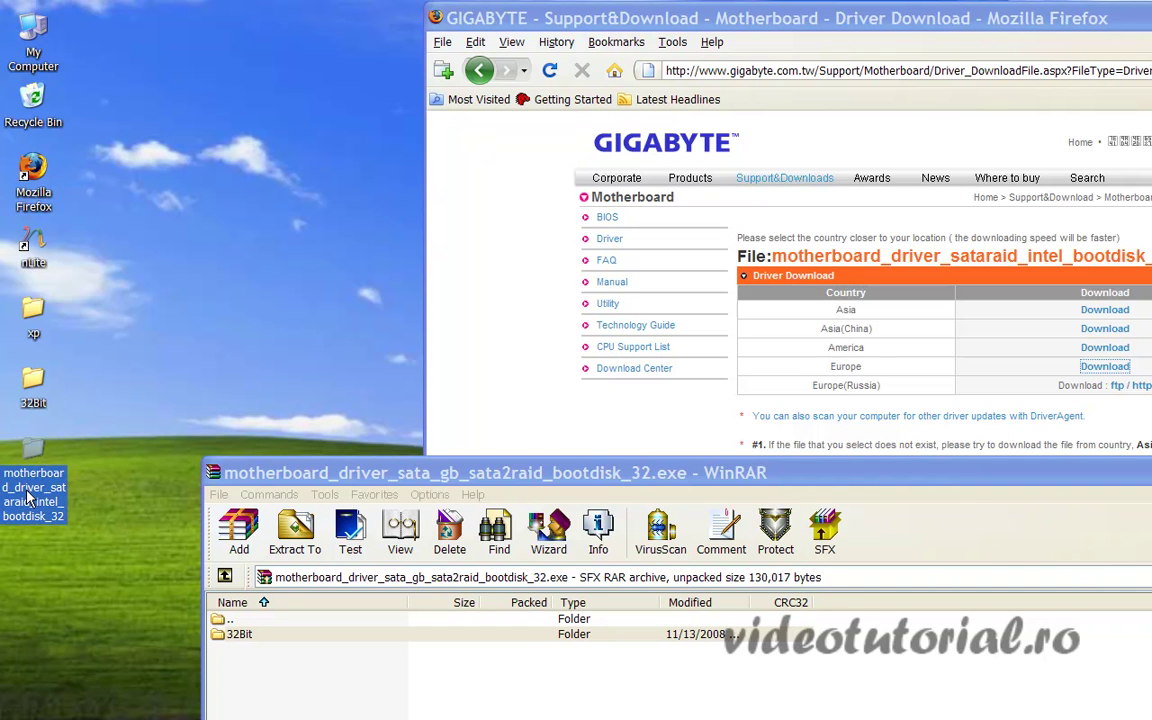
{"action": "left_click", "coordinate": [20, 487]}
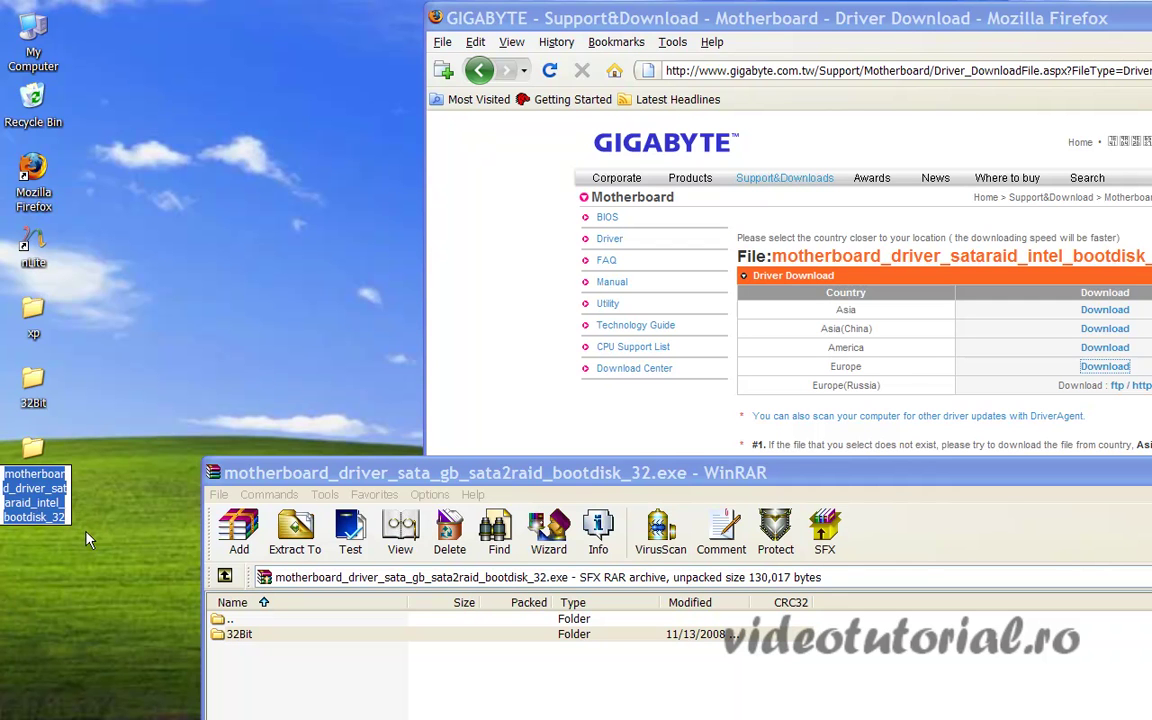
{"action": "type", "text": "int"}
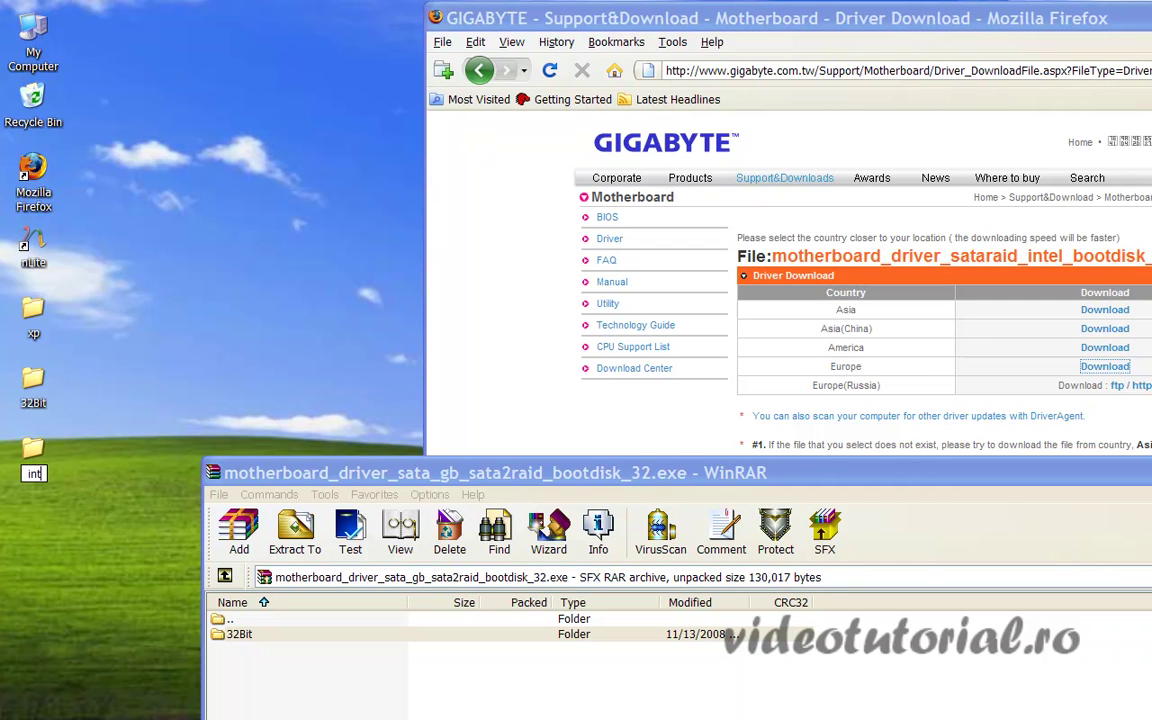
{"action": "type", "text": "el_32"}
{"action": "key", "text": "Return"}
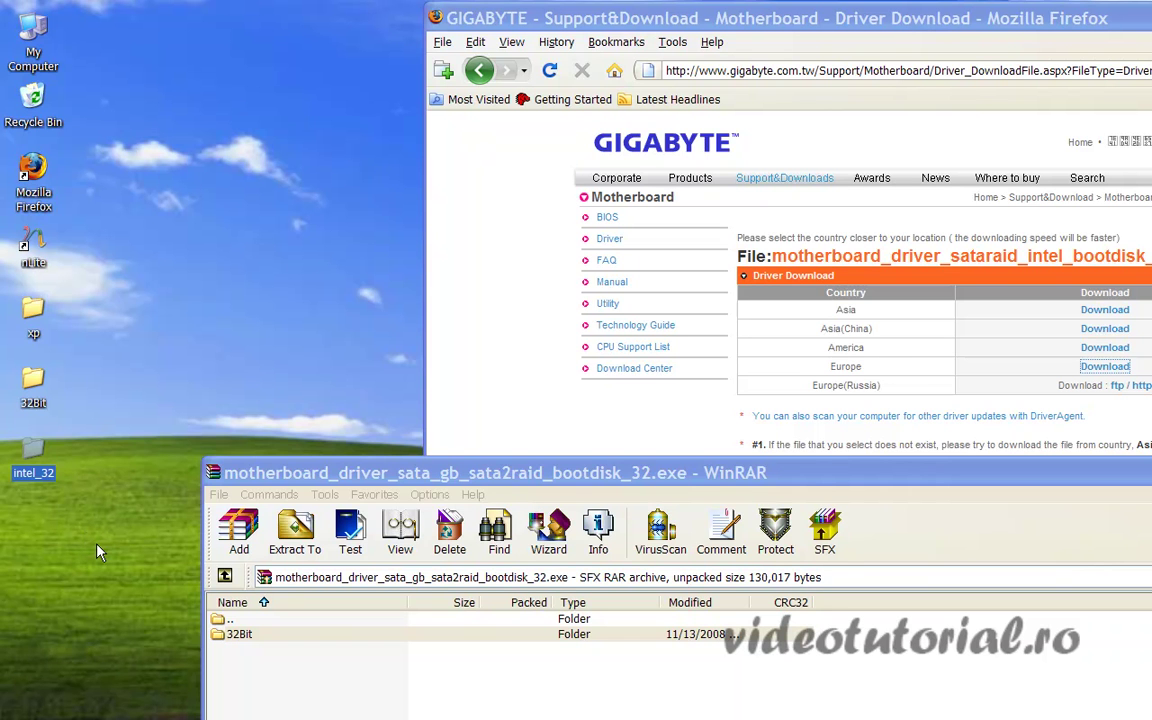
Step: Close the WinRAR archive window and return Firefox to the GA-EP35C-DS3R driver list
{"action": "left_click_drag", "start_coordinate": [466, 476], "coordinate": [310, 67]}
{"action": "key", "text": "Escape"}
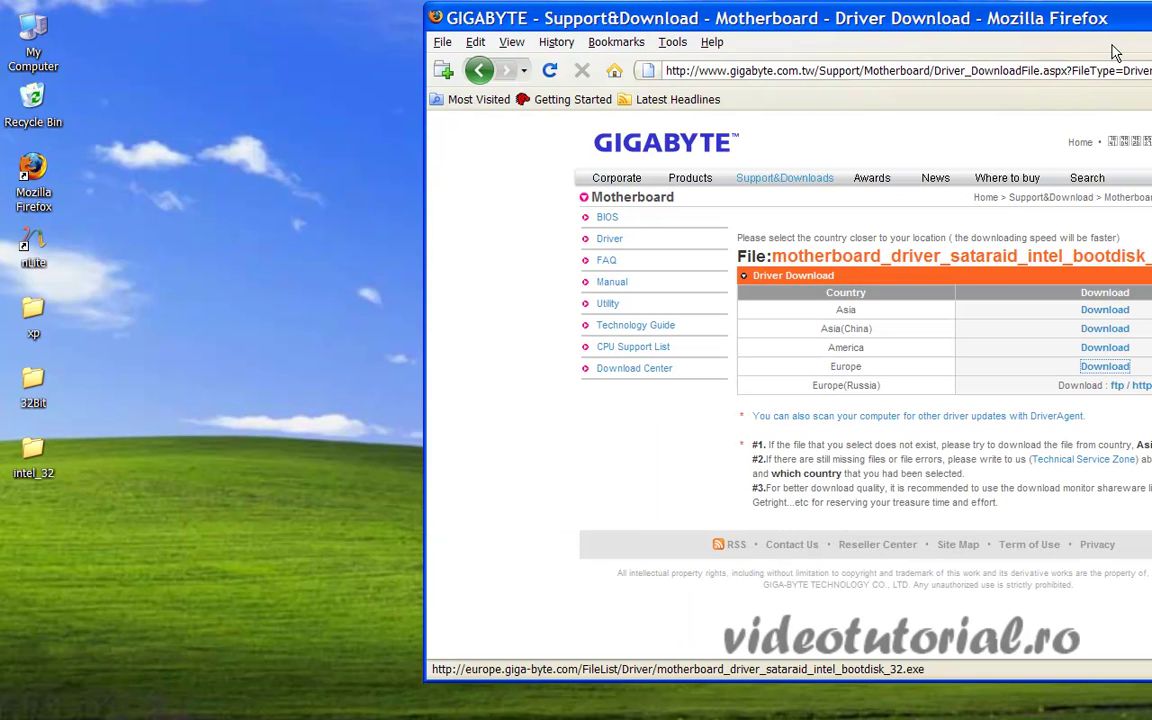
{"action": "left_click_drag", "start_coordinate": [880, 25], "coordinate": [478, 27]}
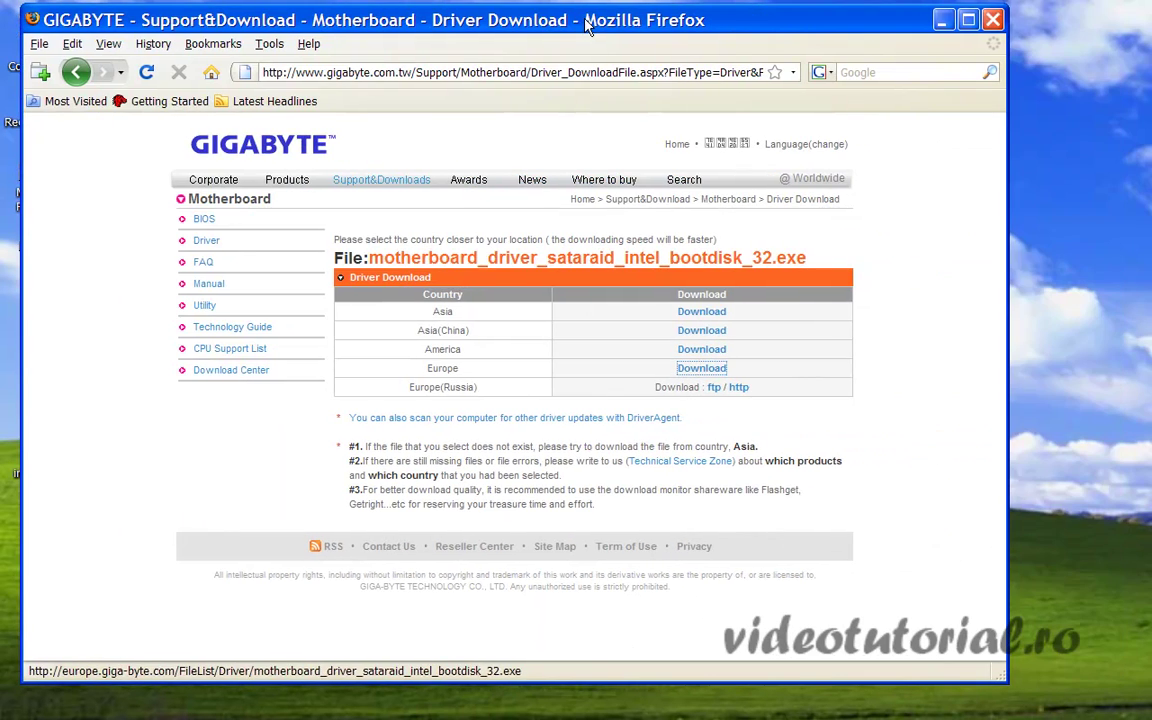
{"action": "left_click", "coordinate": [76, 72]}
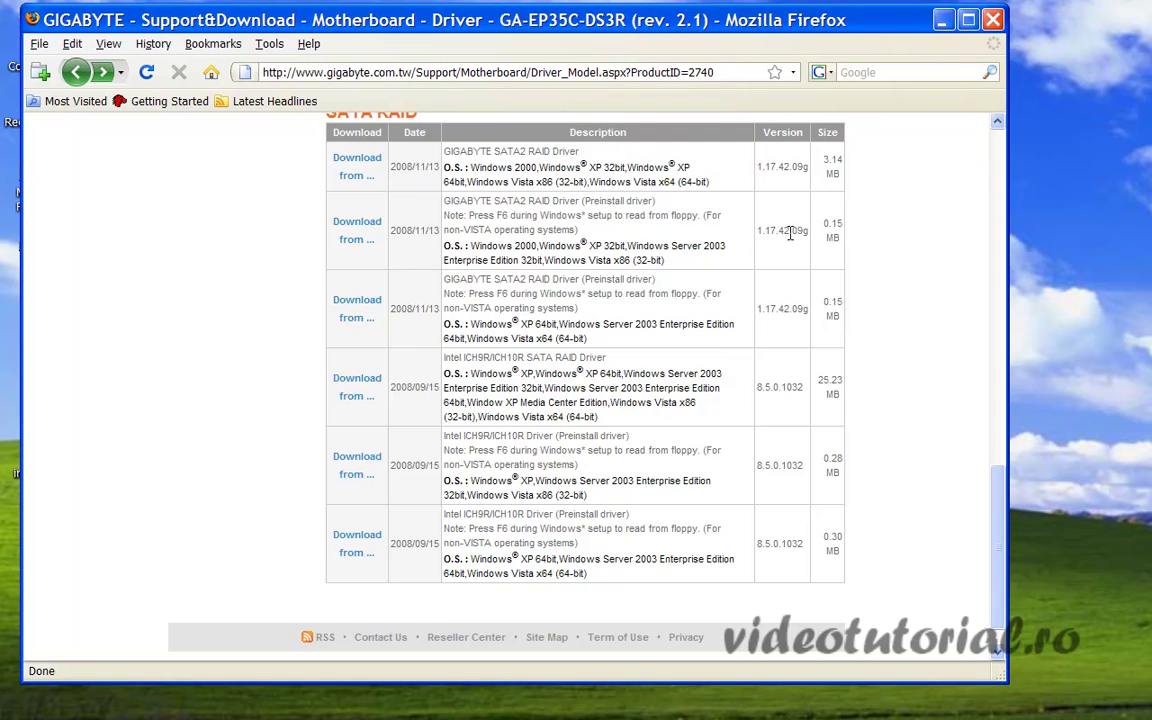
{"action": "scroll", "coordinate": [505, 245], "scroll_direction": "up", "scroll_amount": 5}
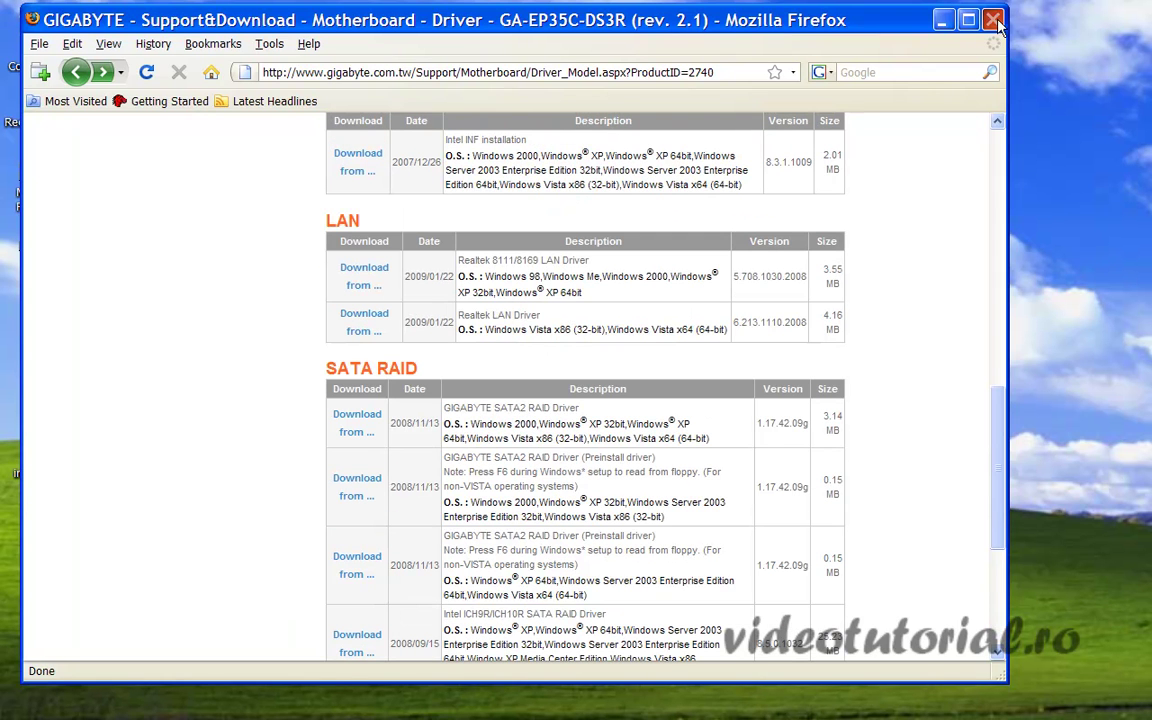
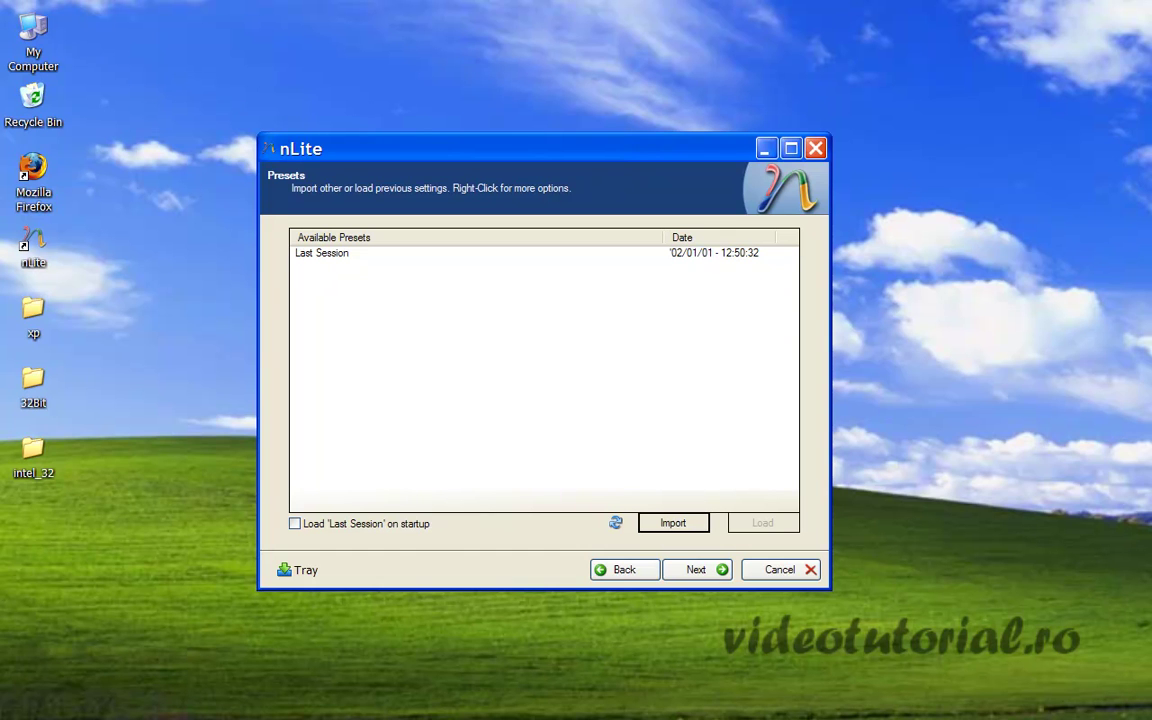
Step: In nLite, continue past the presets without loading one and enable the Drivers and Bootable ISO tasks
{"action": "left_click", "coordinate": [42, 400]}
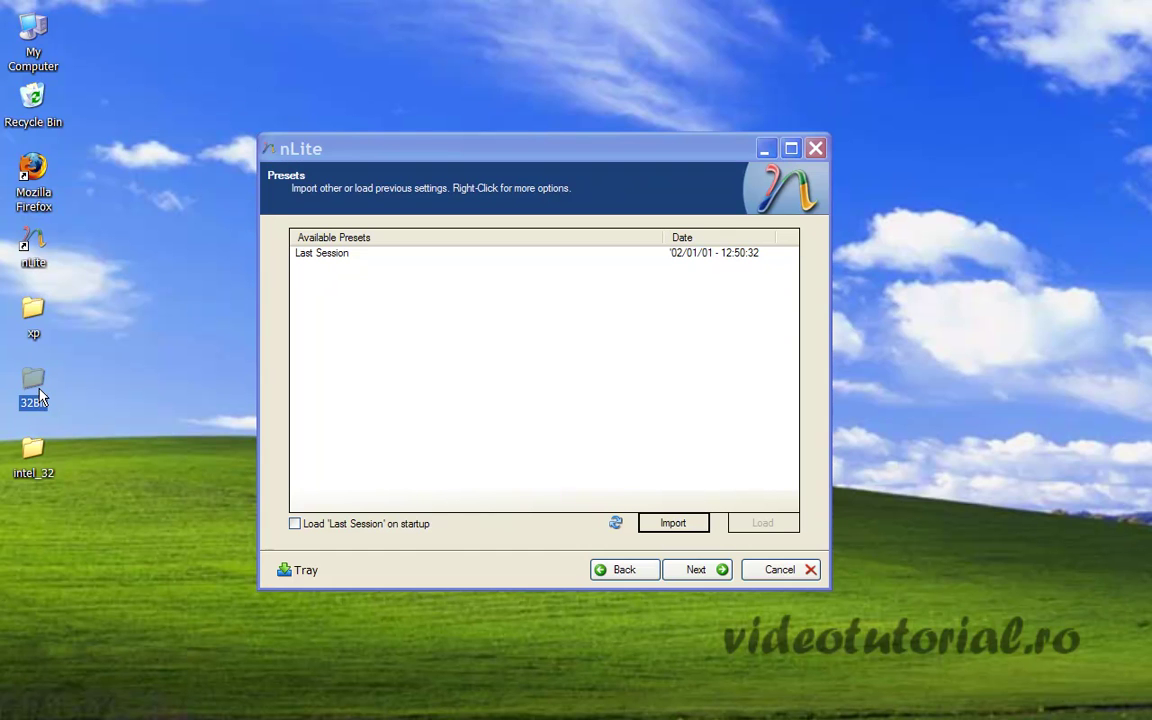
{"action": "left_click", "coordinate": [33, 452]}
{"action": "left_click", "coordinate": [82, 460]}
{"action": "left_click", "coordinate": [708, 569]}
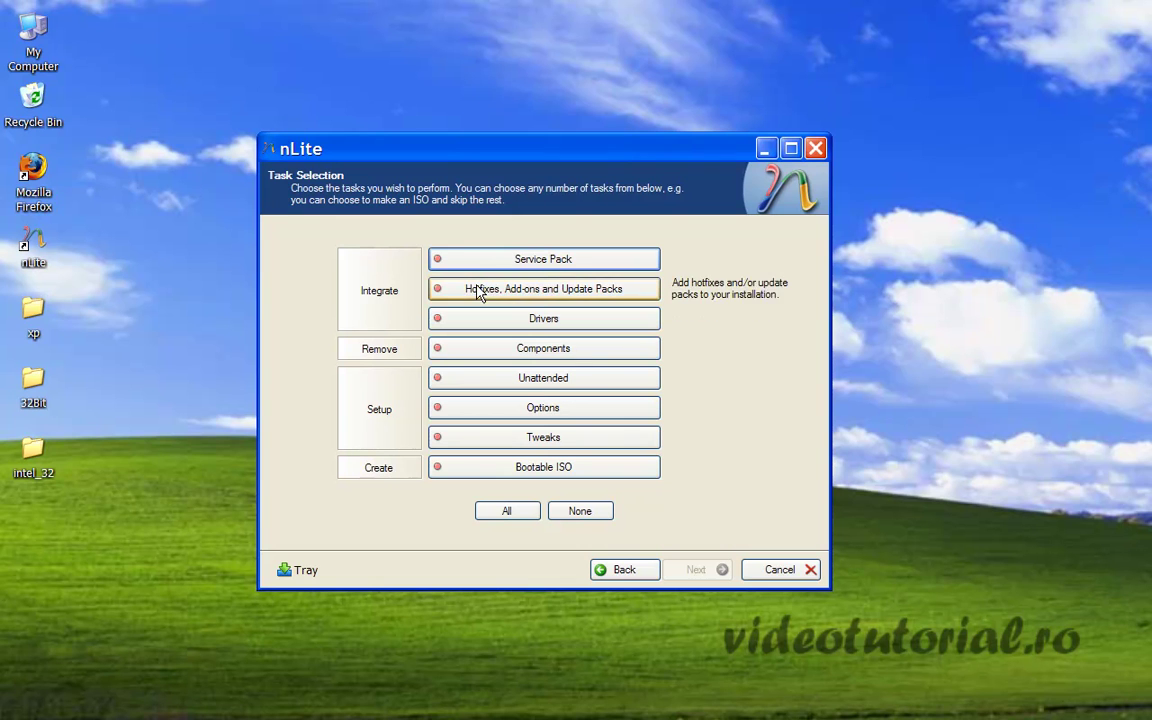
{"action": "left_click", "coordinate": [555, 321]}
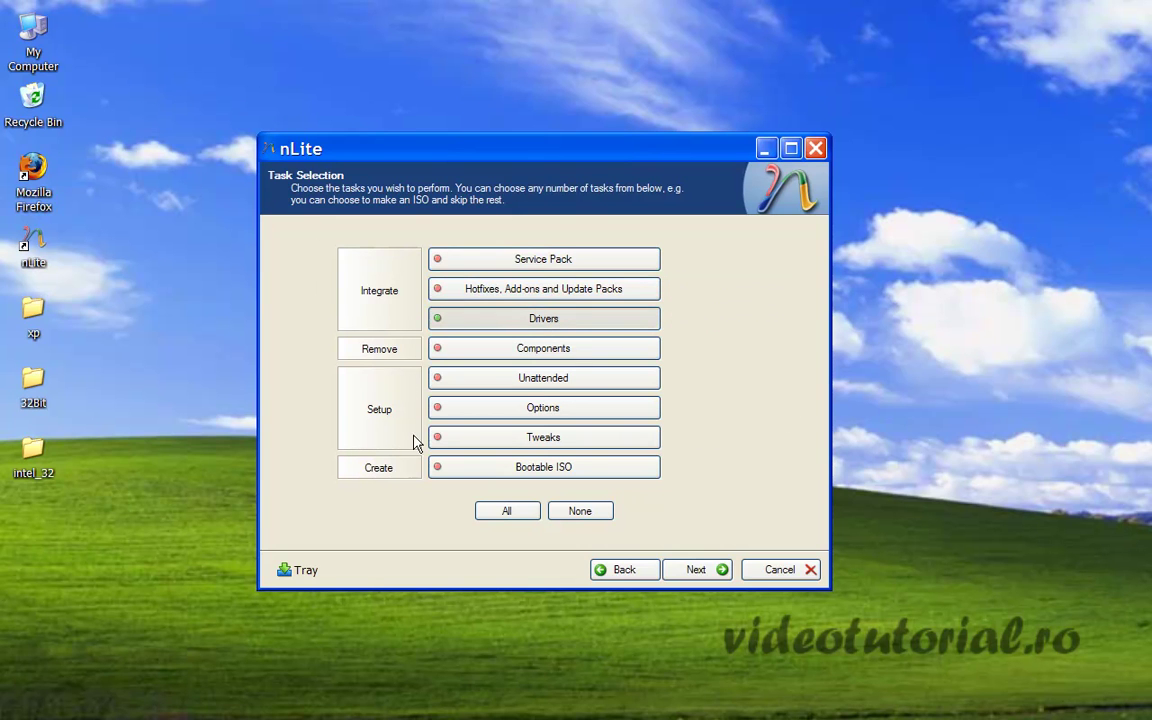
{"action": "left_click", "coordinate": [525, 479]}
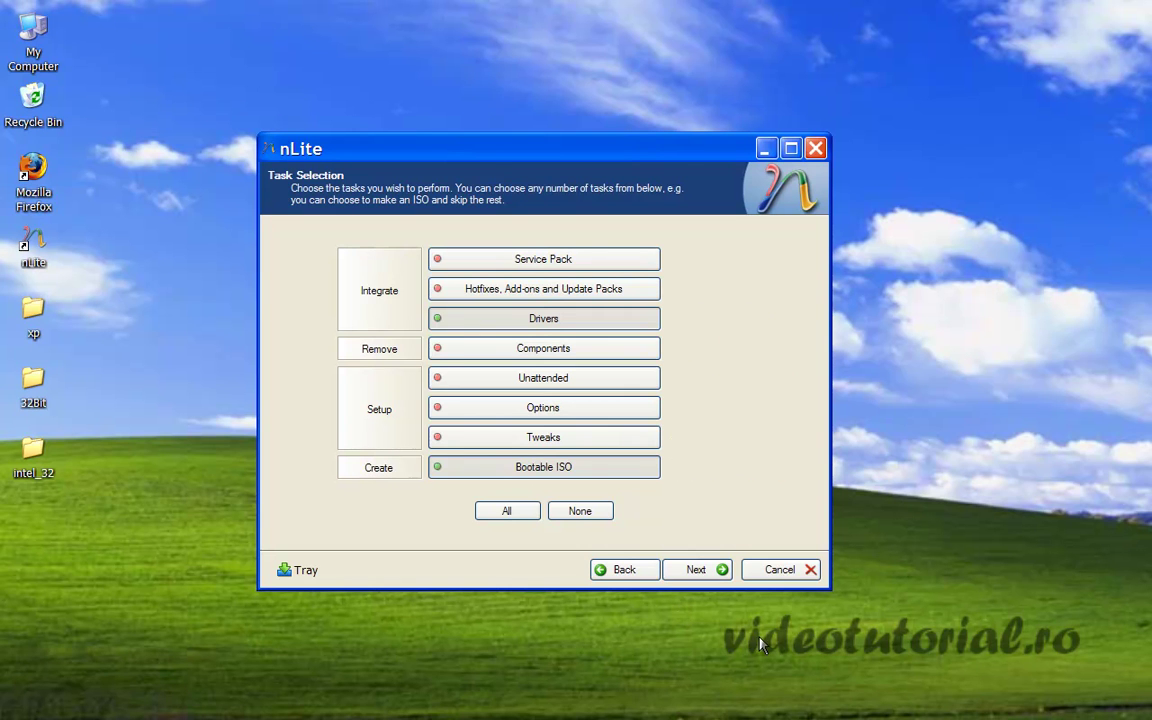
Step: Continue to driver integration and add the desktop's 32Bit folder as a multiple driver folder, selecting its listed path
{"action": "left_click", "coordinate": [709, 573]}
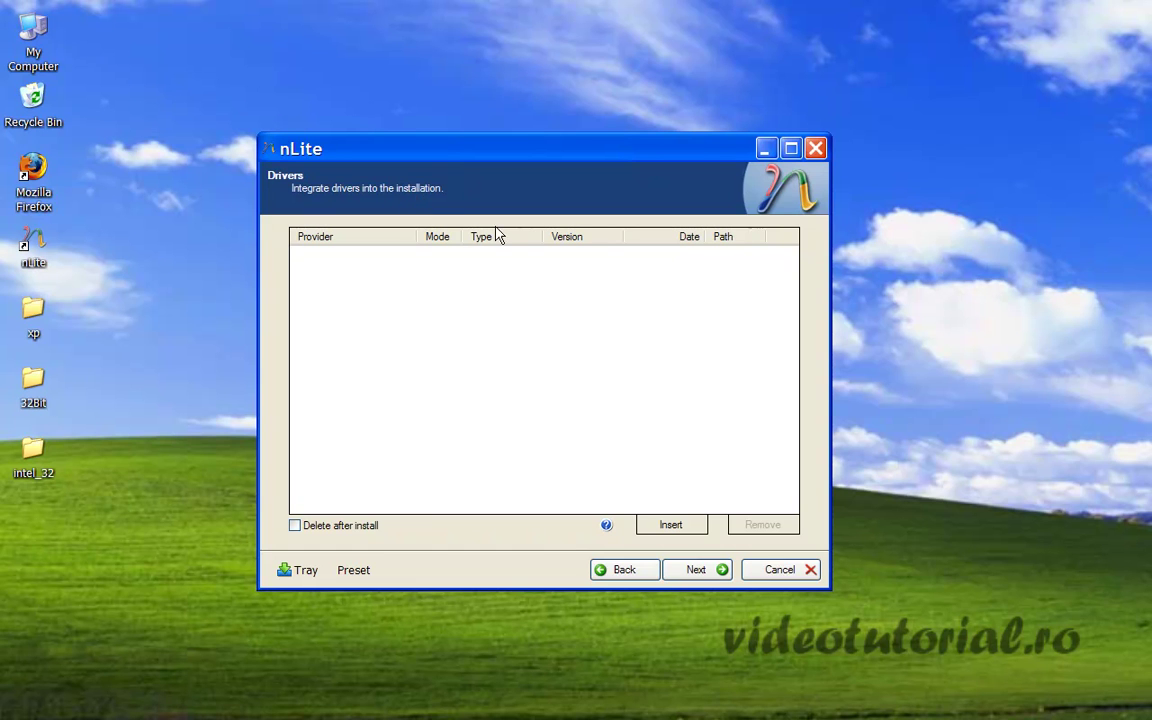
{"action": "left_click", "coordinate": [672, 533]}
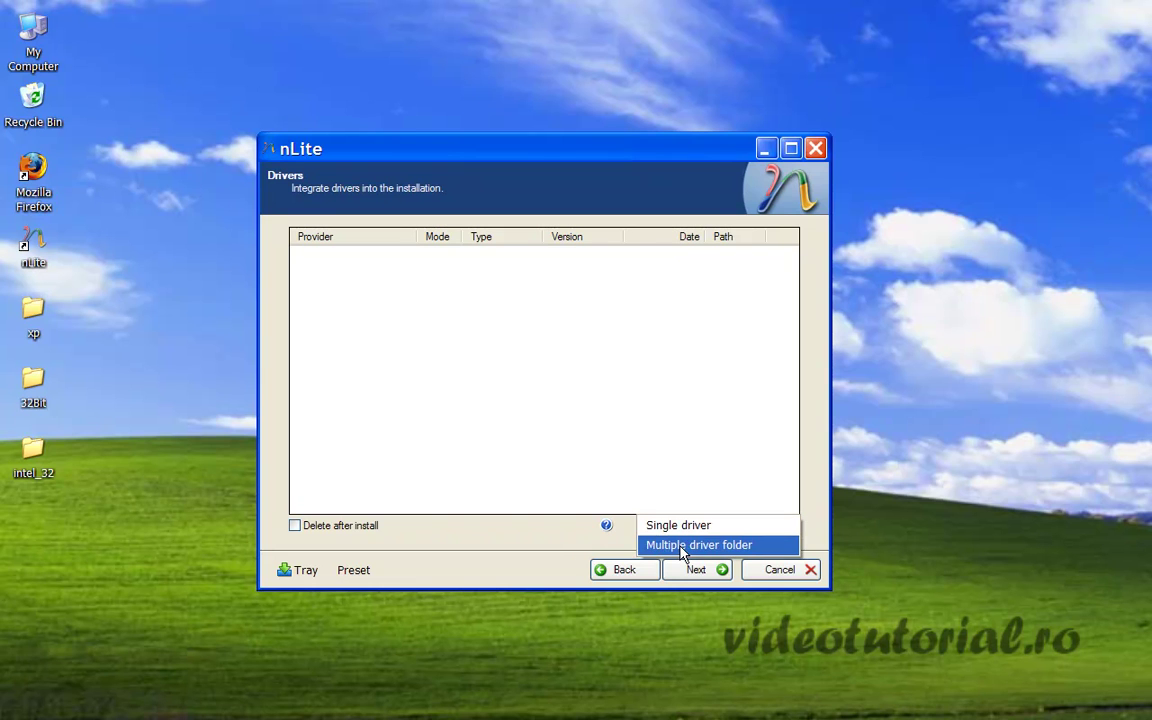
{"action": "left_click", "coordinate": [683, 548]}
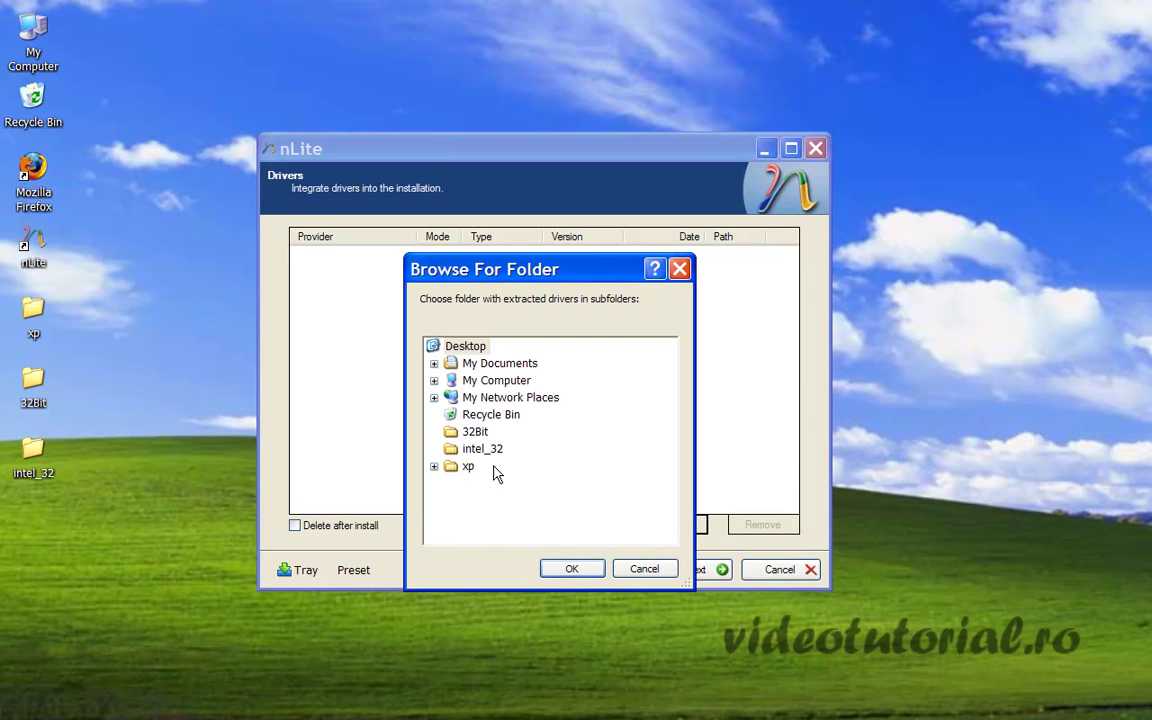
{"action": "left_click", "coordinate": [476, 432]}
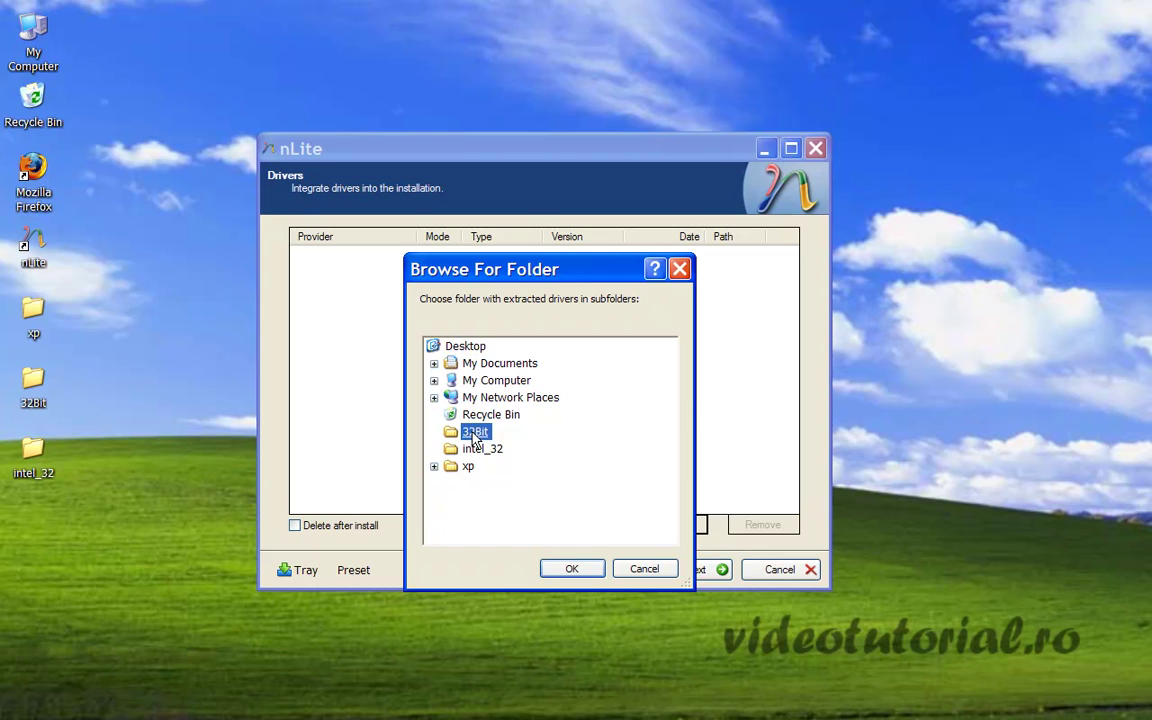
{"action": "left_click", "coordinate": [574, 569]}
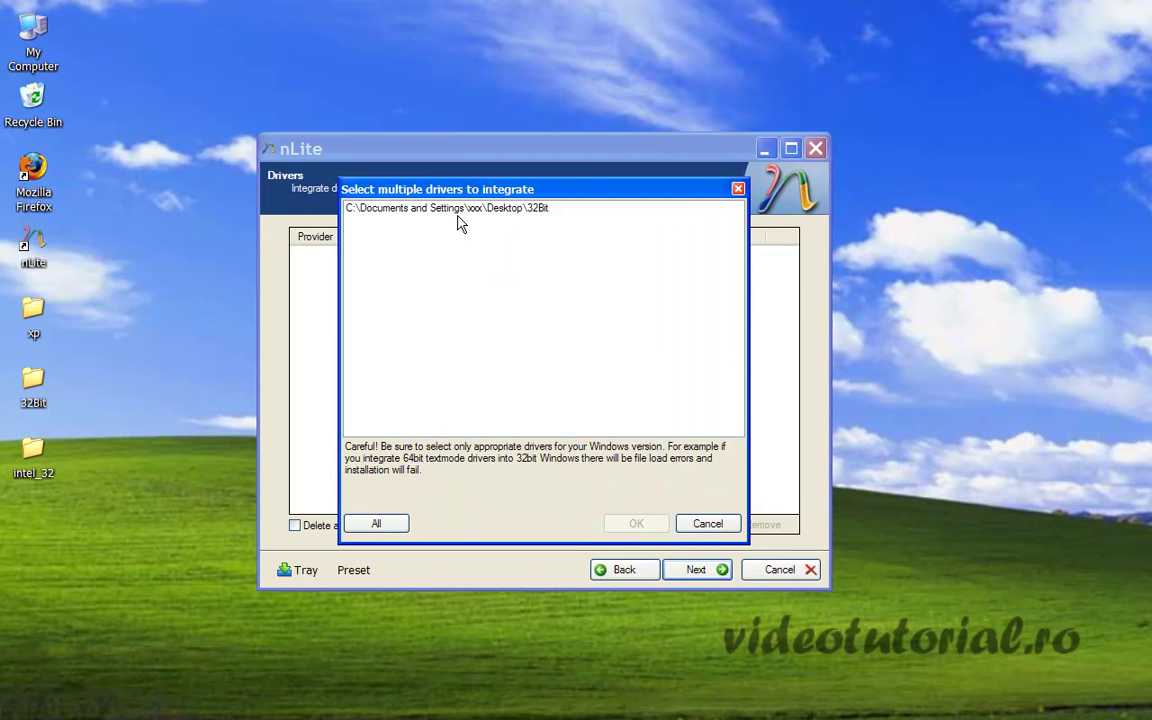
{"action": "left_click", "coordinate": [455, 218]}
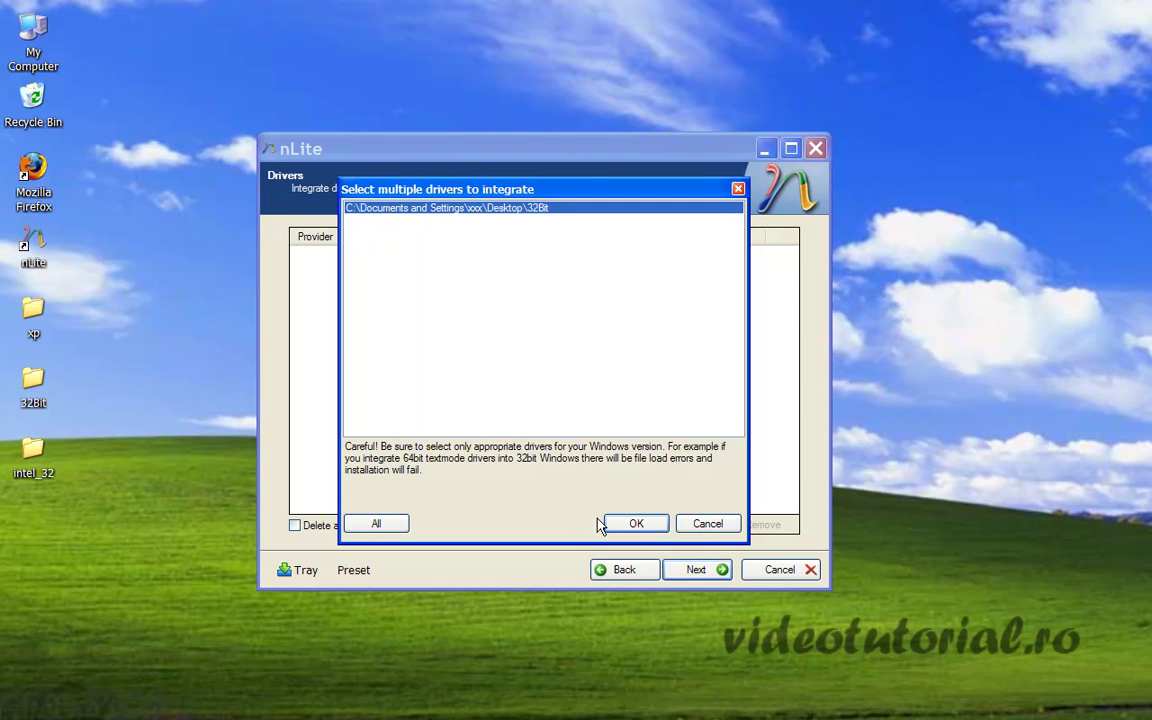
{"action": "left_click", "coordinate": [634, 524]}
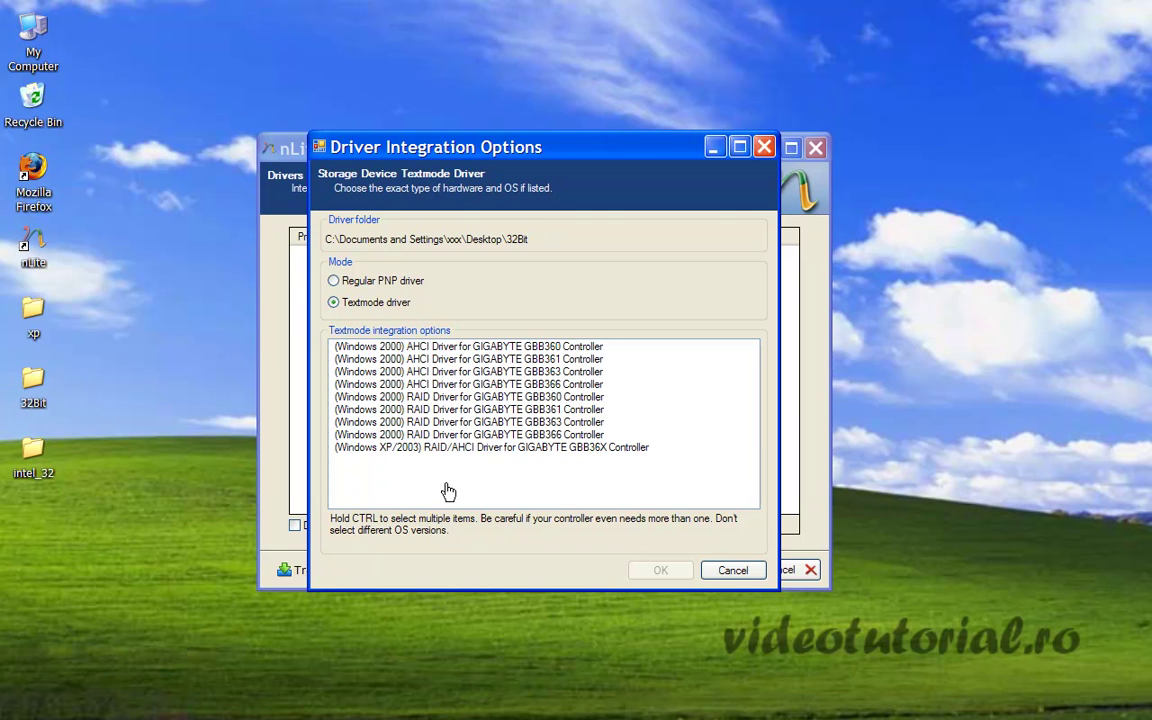
Step: Integrate the (Windows XP/2003) RAID/AHCI Driver for GIGABYTE GBB36X Controller in textmode and widen the Provider column of the driver list
{"action": "left_click", "coordinate": [430, 450]}
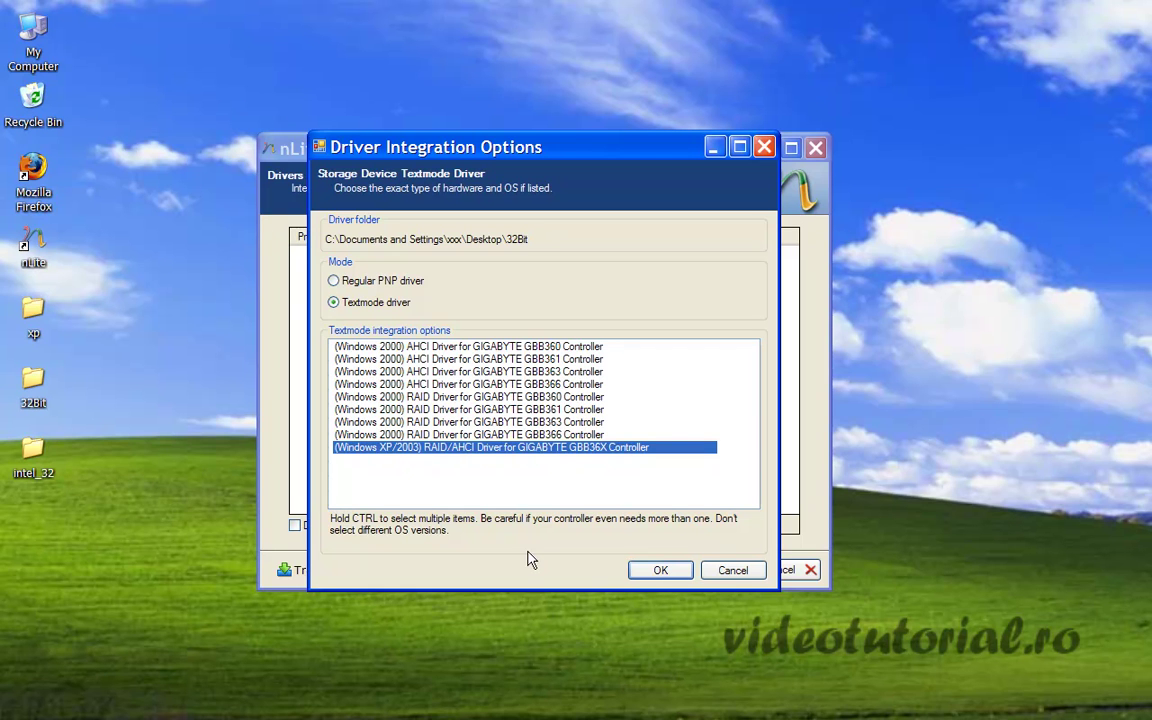
{"action": "left_click", "coordinate": [651, 576]}
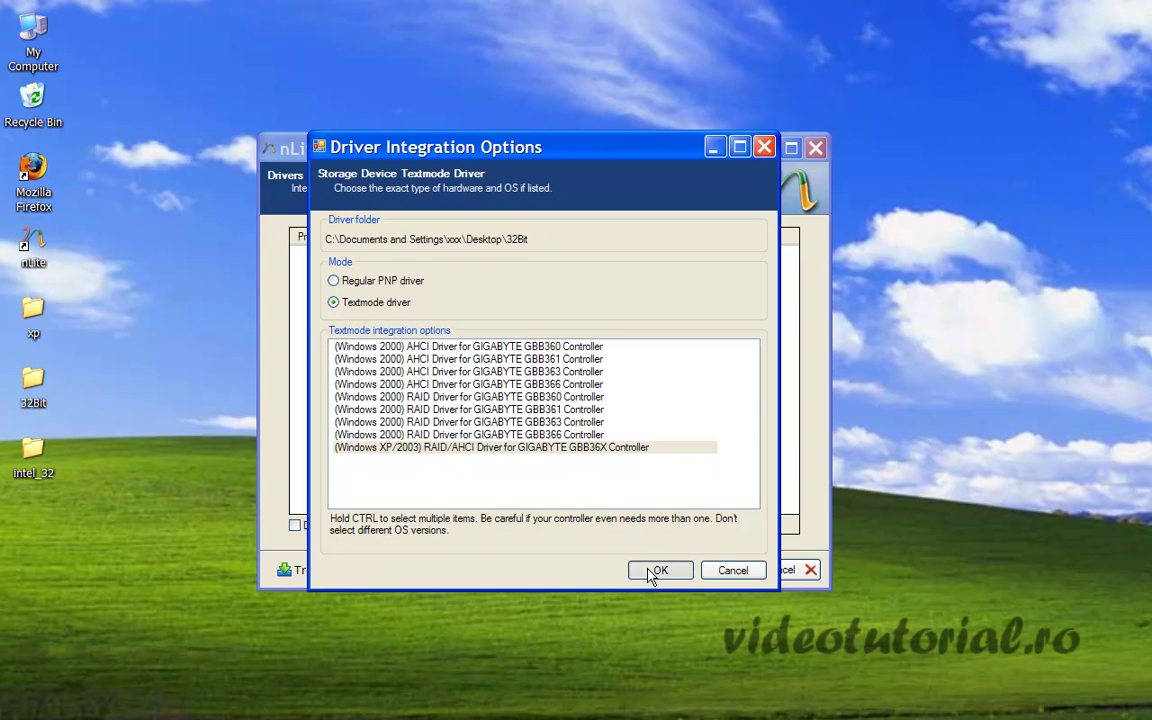
{"action": "left_click", "coordinate": [458, 262]}
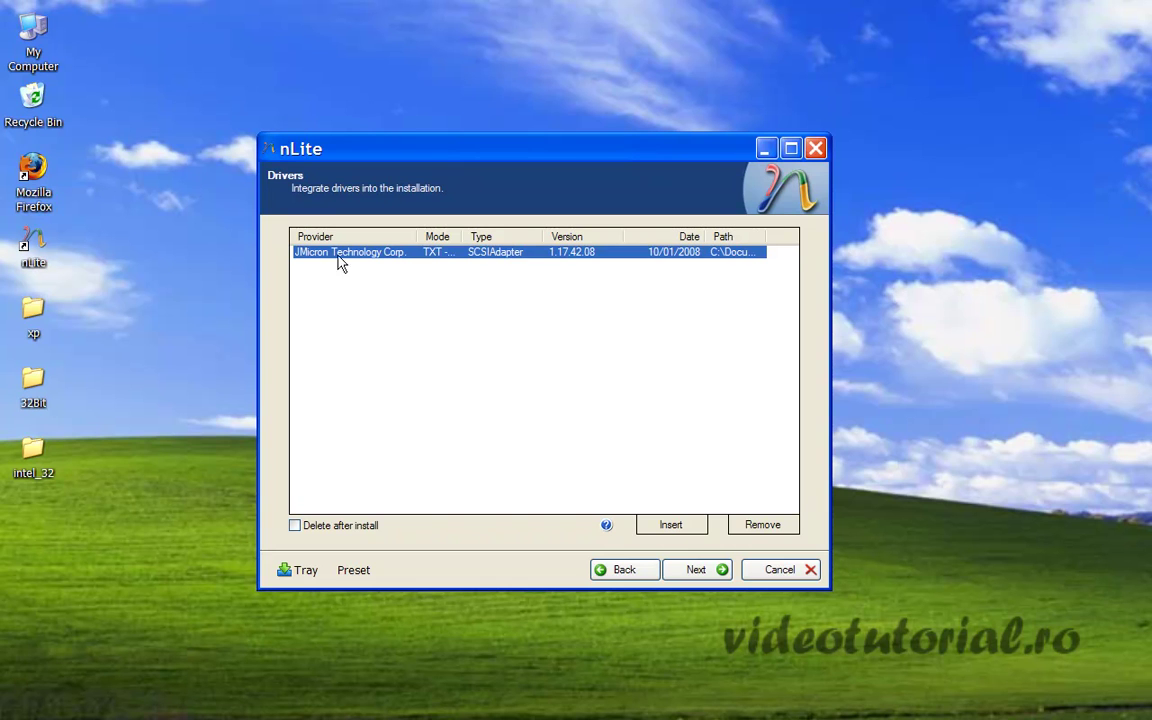
{"action": "left_click_drag", "start_coordinate": [418, 235], "coordinate": [454, 235]}
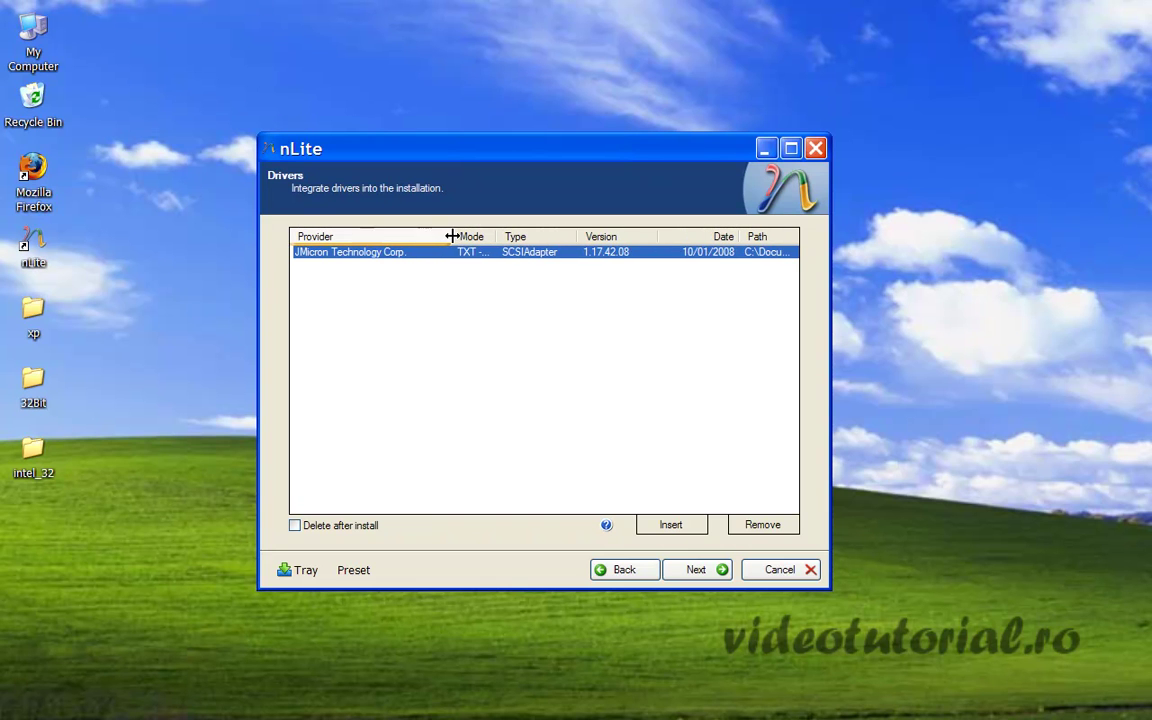
Step: Add the desktop's intel_32 folder as another multiple driver folder and select its listed path for integration
{"action": "left_click", "coordinate": [670, 532]}
{"action": "left_click", "coordinate": [683, 548]}
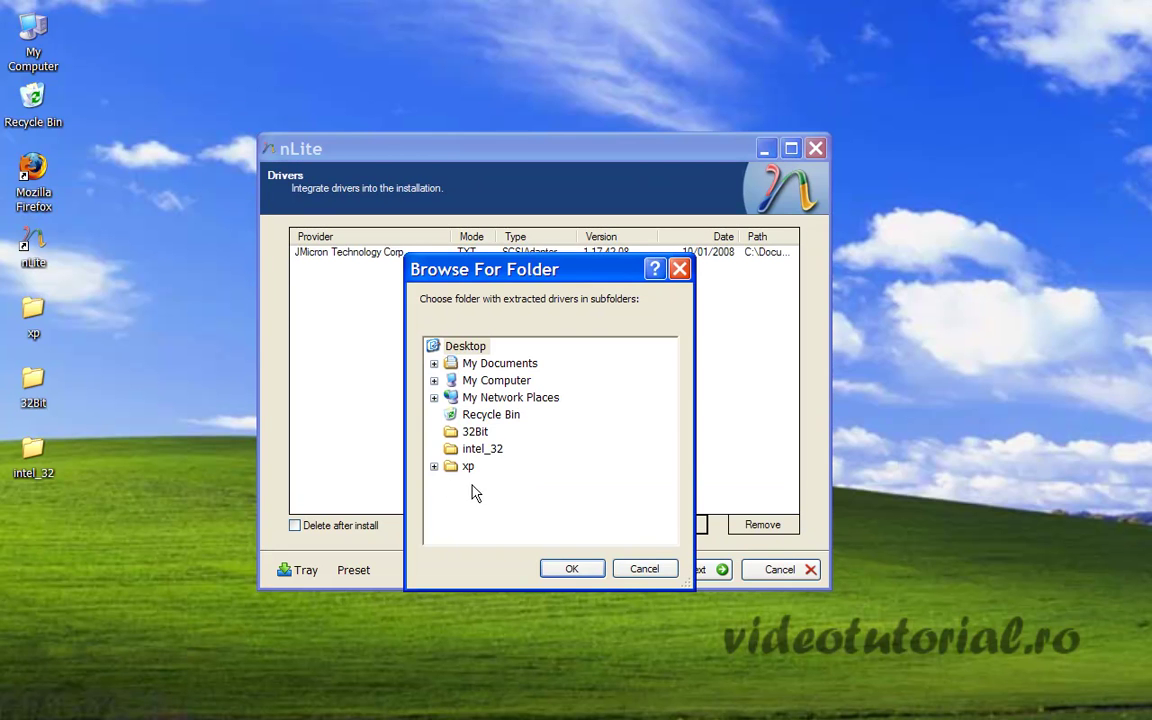
{"action": "left_click", "coordinate": [482, 448]}
{"action": "left_click", "coordinate": [572, 568]}
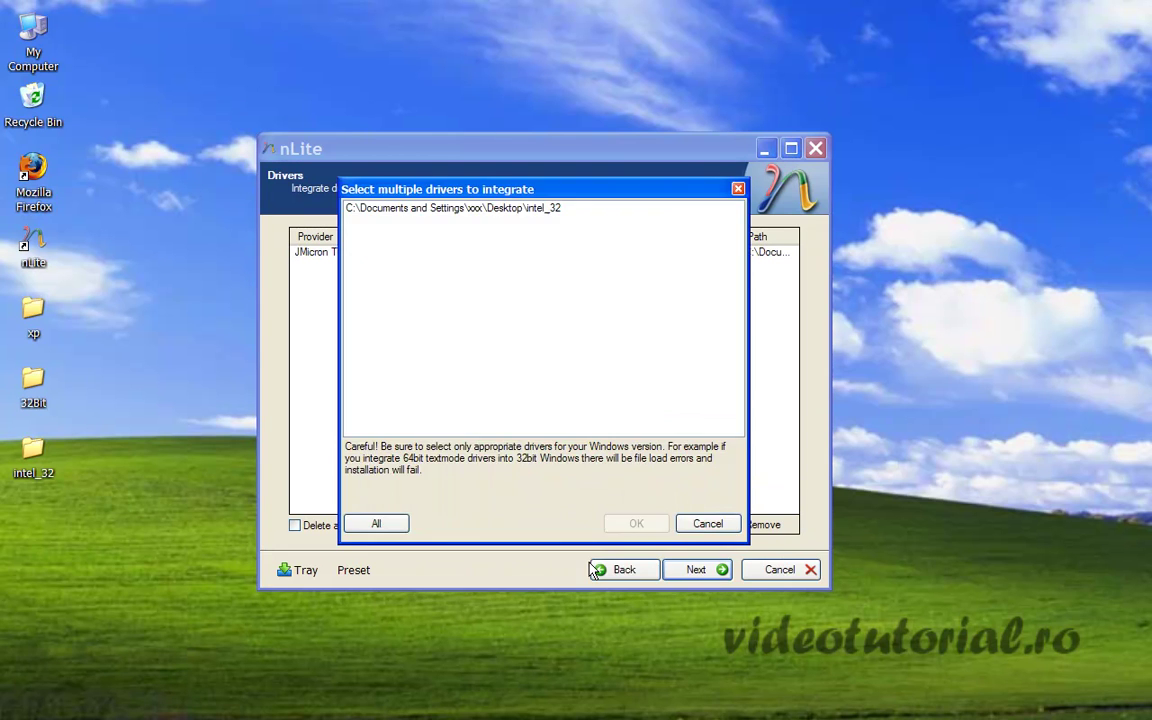
{"action": "left_click", "coordinate": [432, 210]}
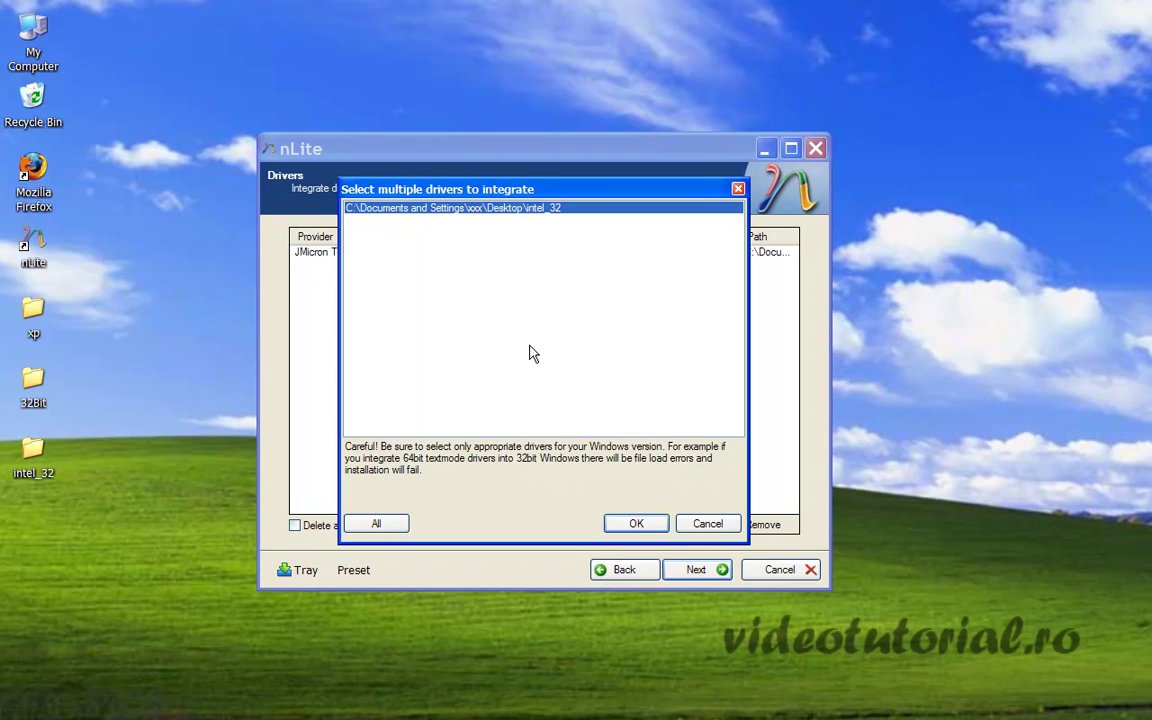
{"action": "left_click", "coordinate": [633, 524]}
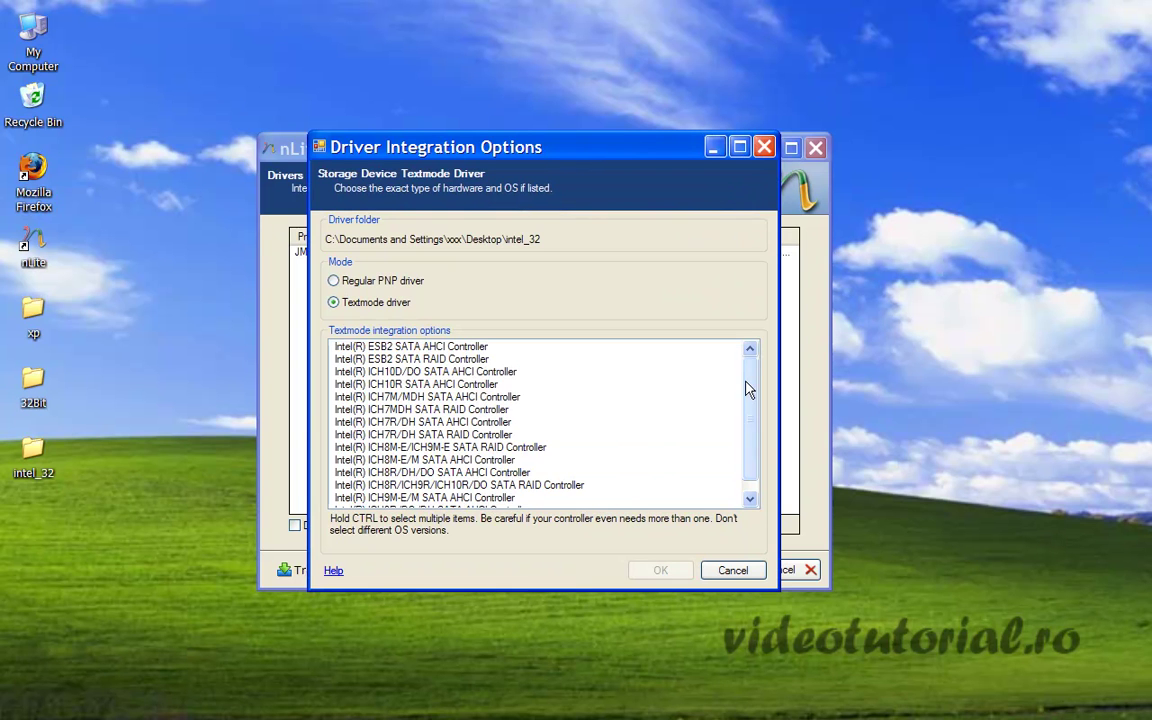
Step: Select all Intel SATA AHCI and RAID controllers, from ESB2 to ICH9R/DO/DH, and integrate them as textmode drivers
{"action": "left_click_drag", "start_coordinate": [746, 391], "coordinate": [744, 362]}
{"action": "left_click_drag", "start_coordinate": [751, 411], "coordinate": [751, 442]}
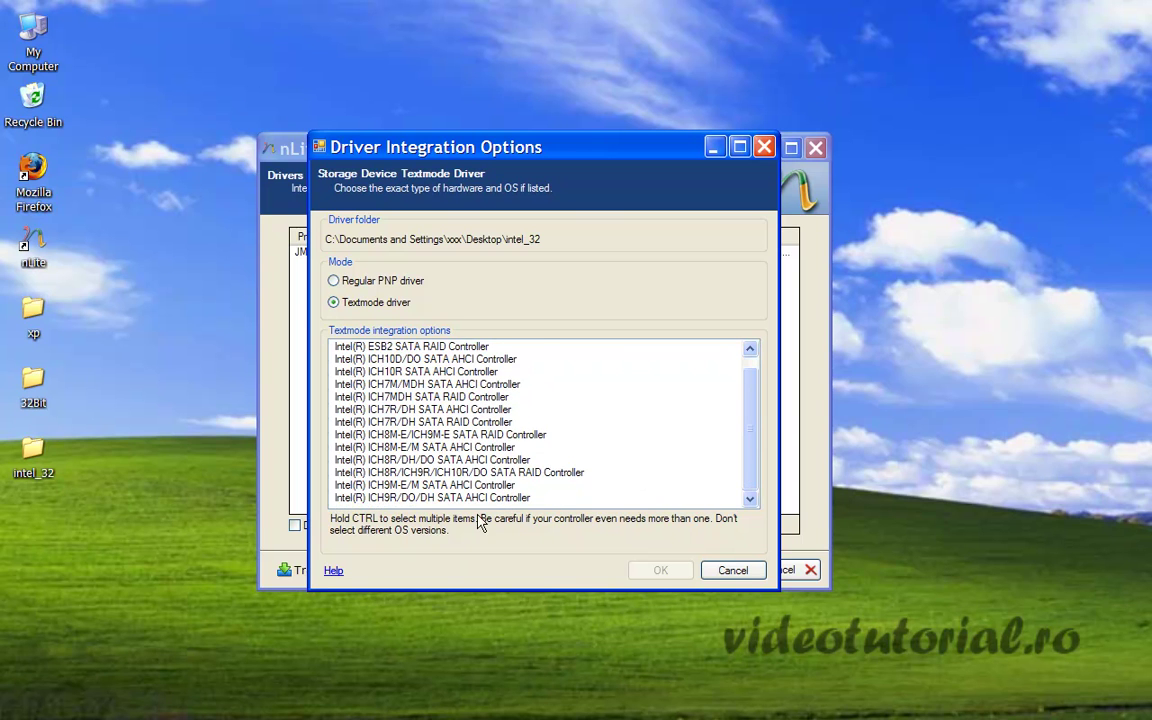
{"action": "left_click_drag", "start_coordinate": [440, 497], "coordinate": [462, 347]}
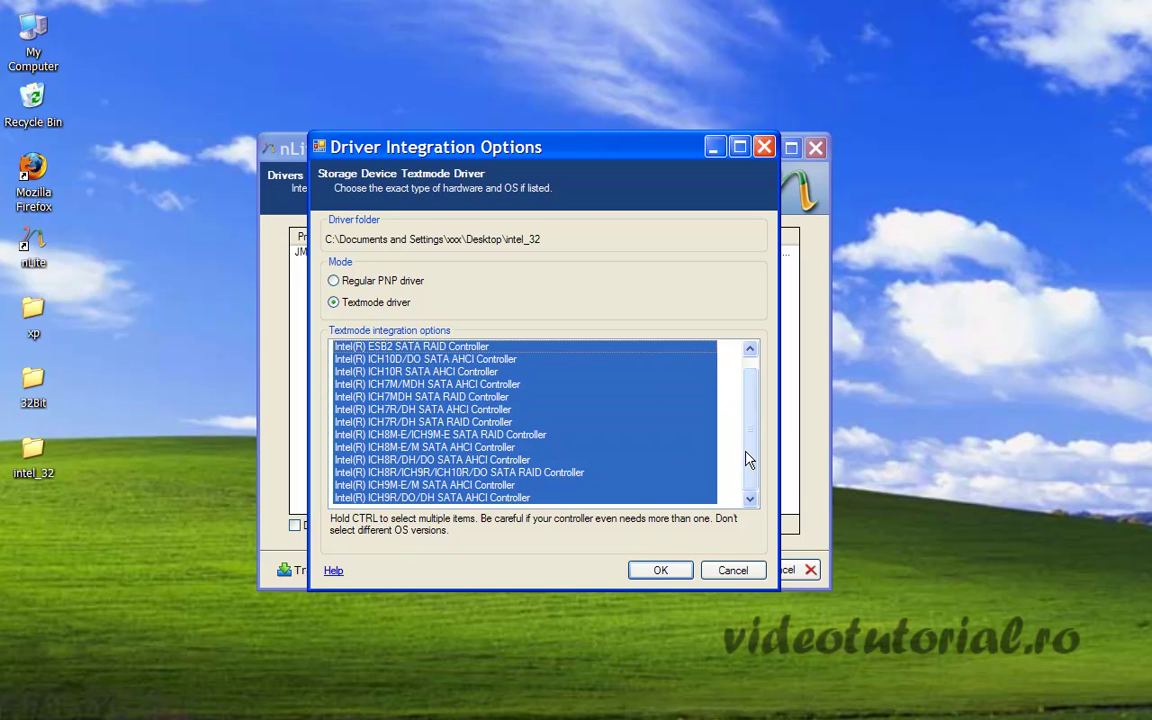
{"action": "scroll", "coordinate": [746, 458], "scroll_direction": "up", "scroll_amount": 1}
{"action": "left_click", "coordinate": [445, 346], "text": "ctrl"}
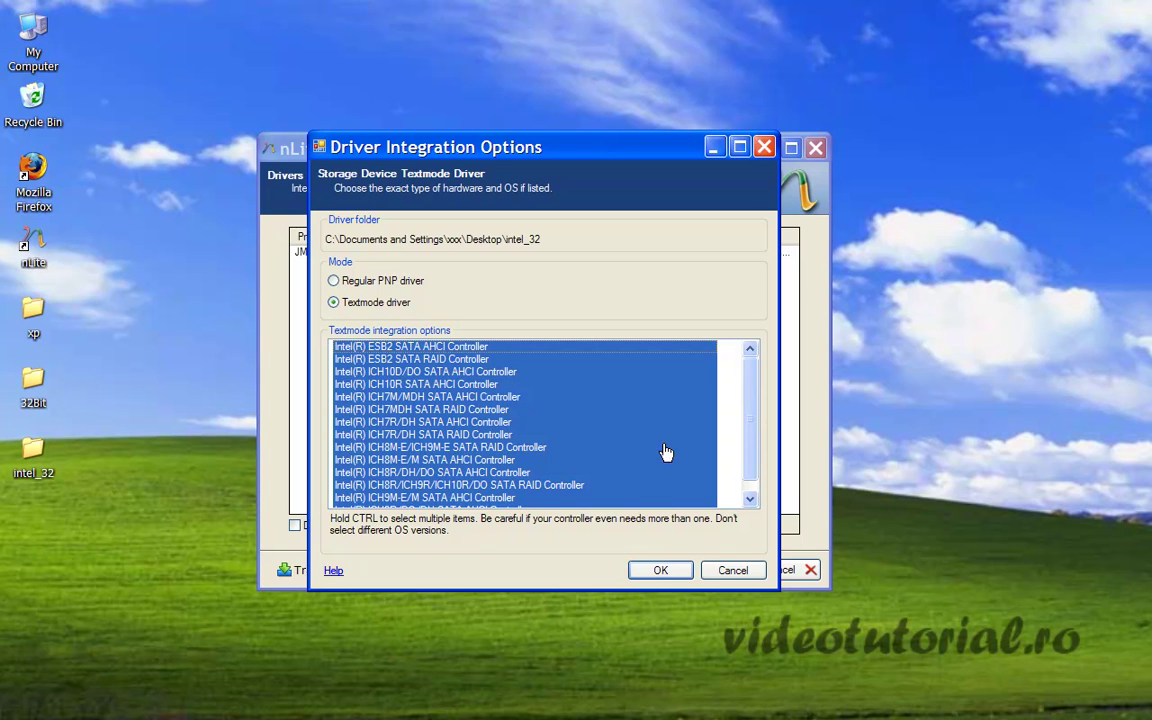
{"action": "left_click_drag", "start_coordinate": [746, 430], "coordinate": [746, 445]}
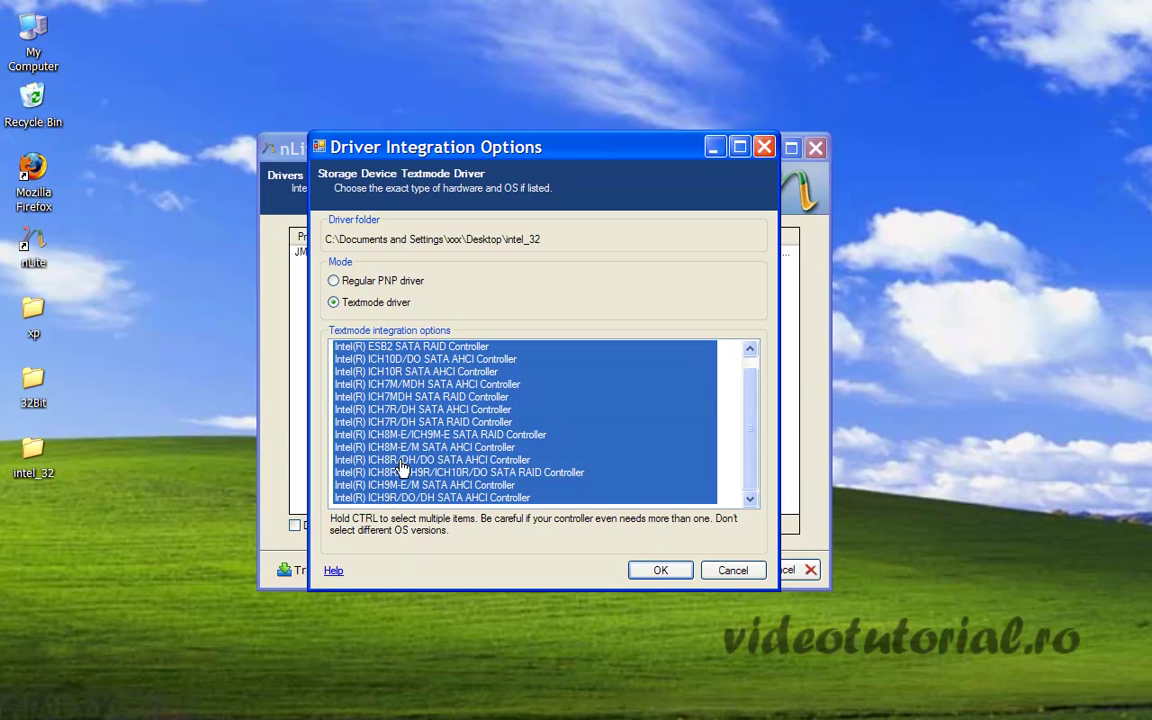
{"action": "left_click_drag", "start_coordinate": [752, 428], "coordinate": [753, 465]}
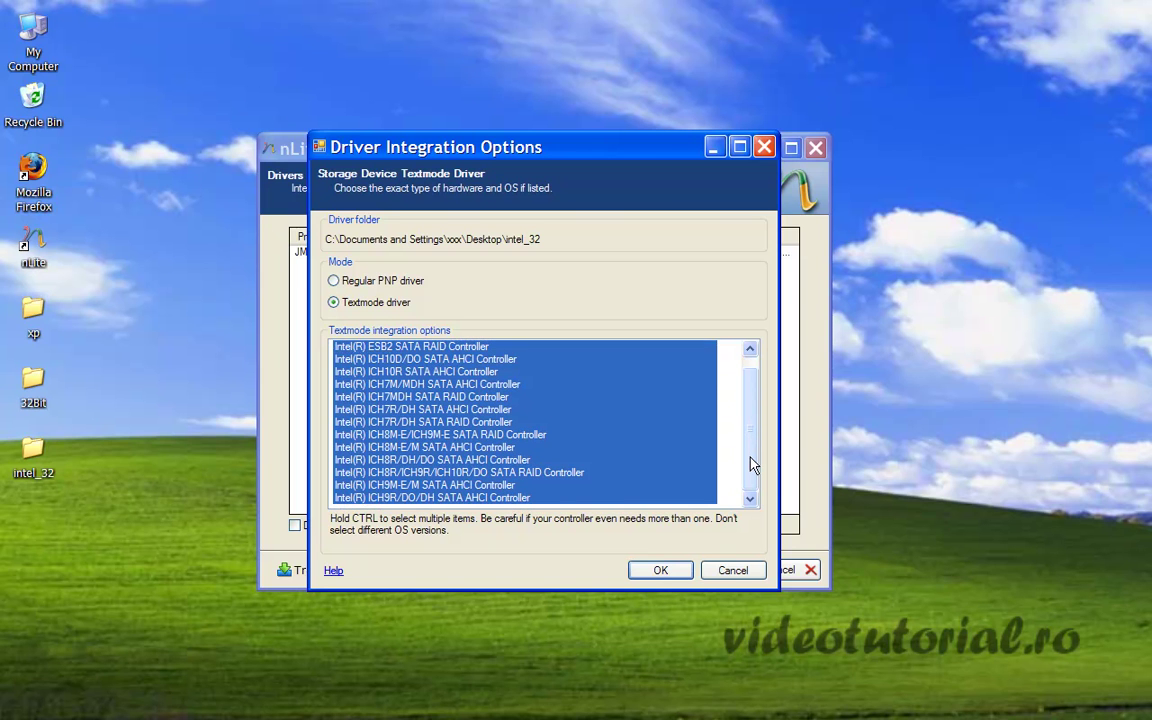
{"action": "left_click", "coordinate": [656, 578]}
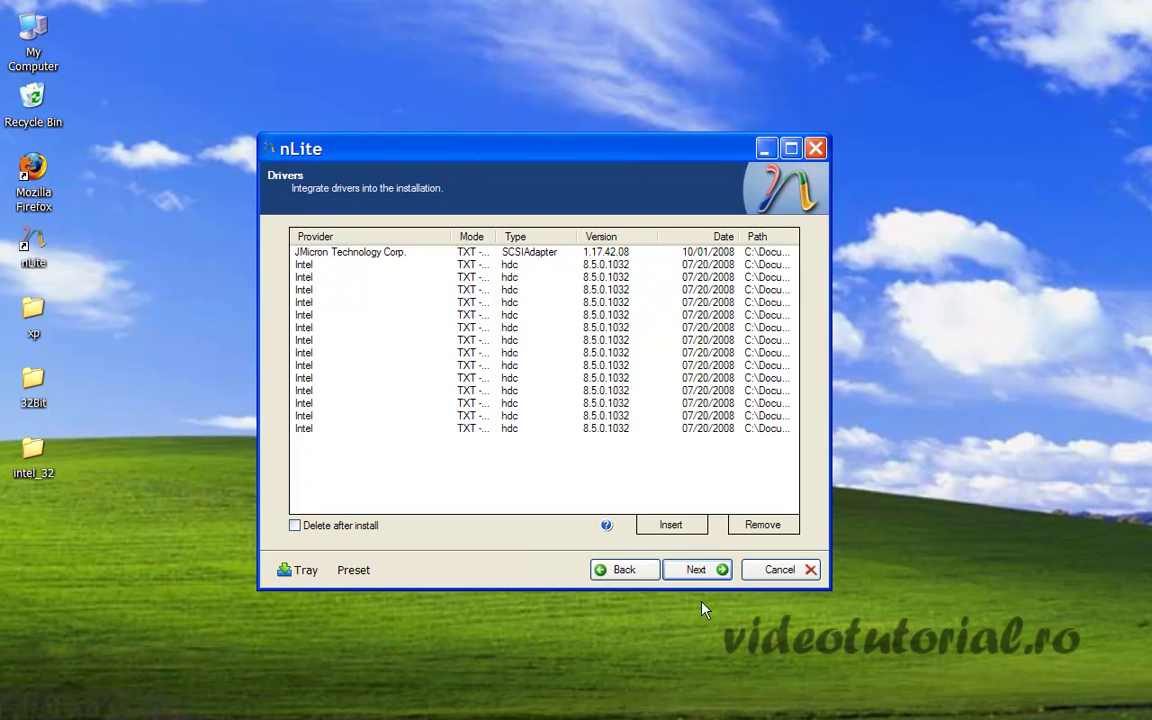
Step: Apply the driver integration to the Windows installation and continue to the bootable ISO settings
{"action": "left_click", "coordinate": [698, 572]}
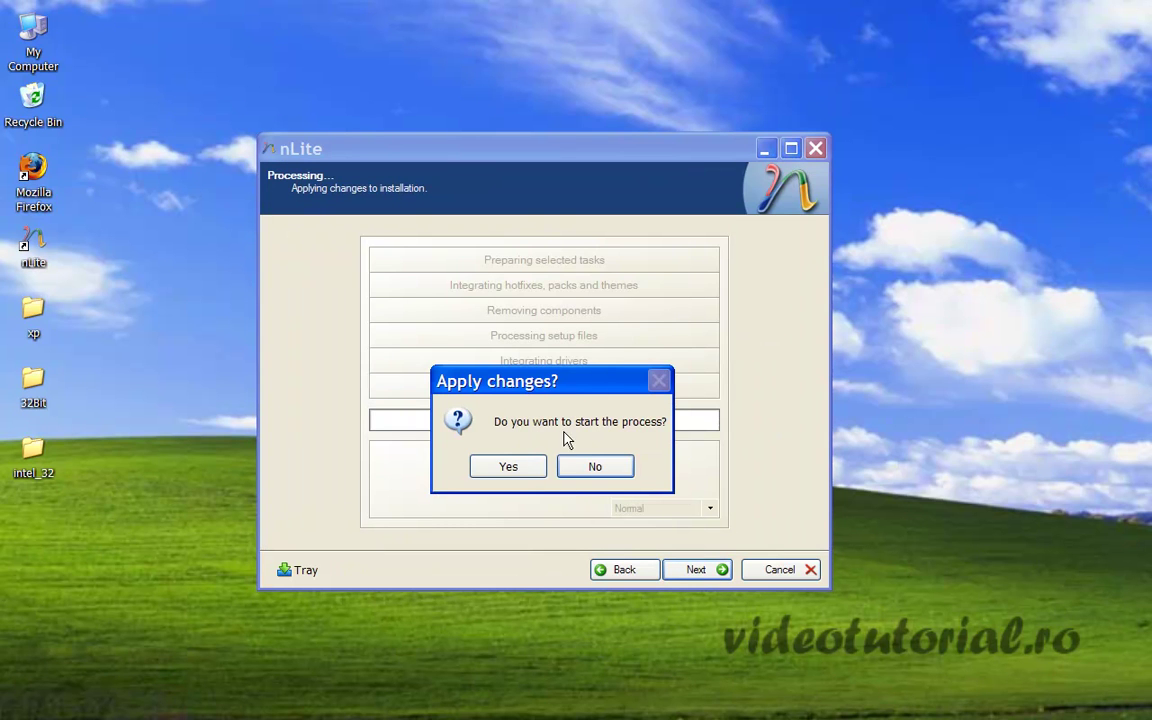
{"action": "left_click", "coordinate": [510, 470]}
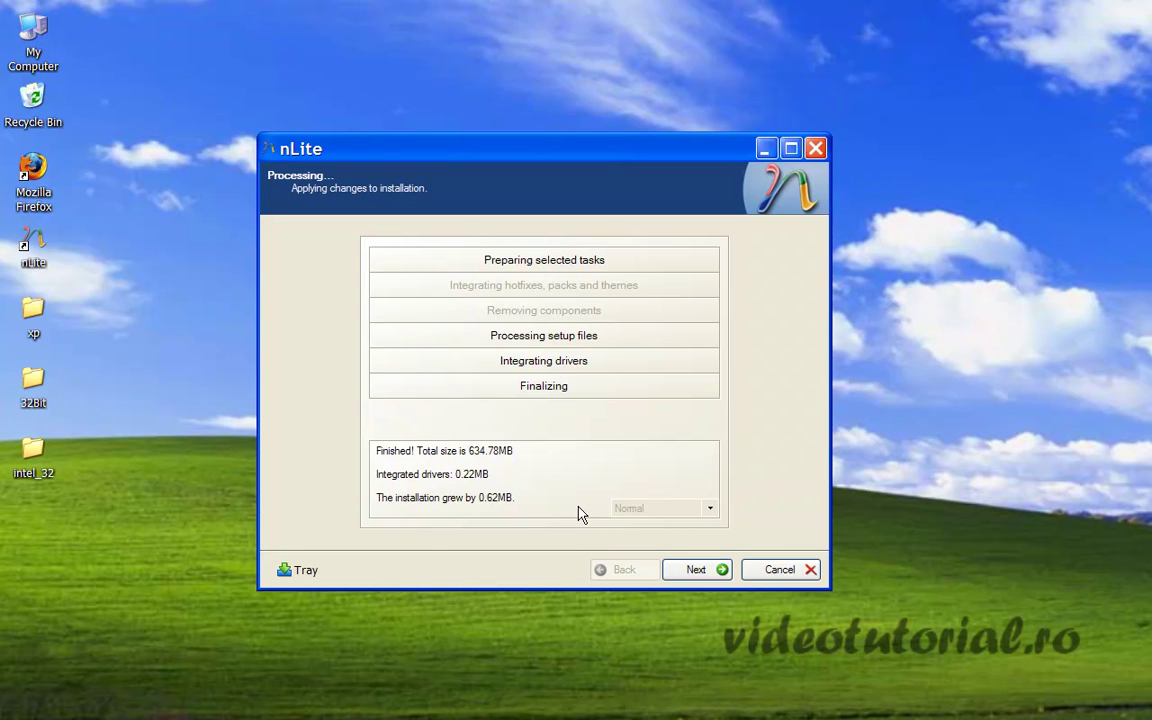
{"action": "left_click", "coordinate": [698, 572]}
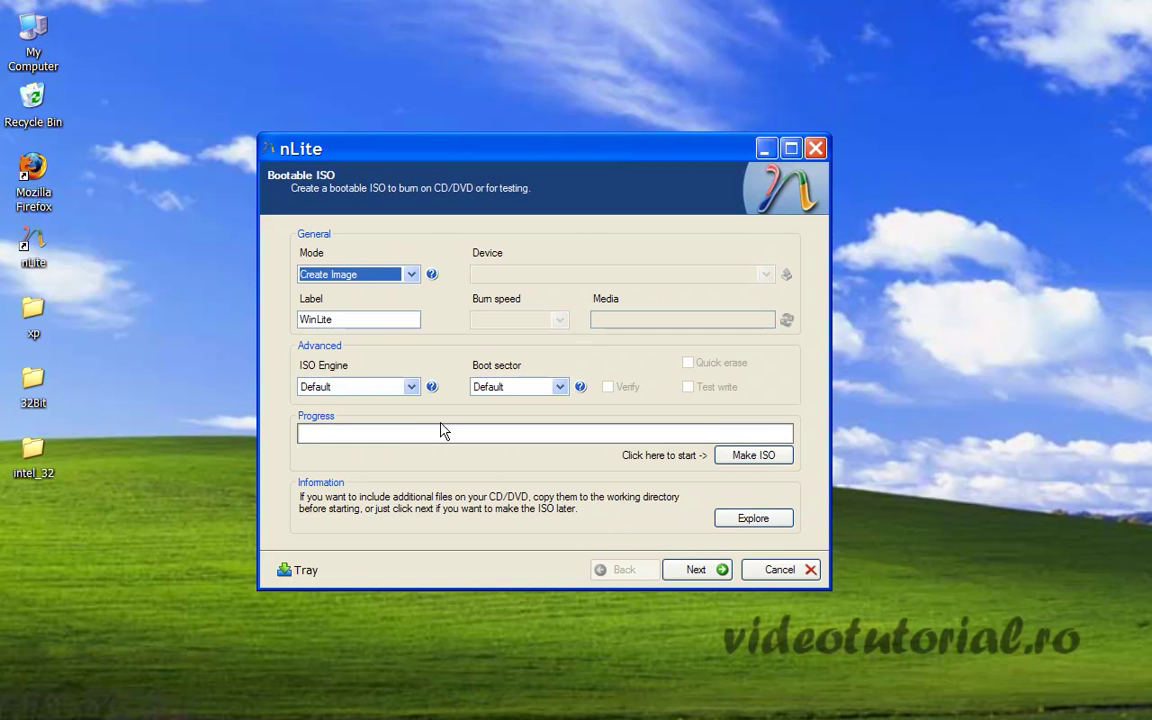
Step: Label the disc image Winxp_ahci_raid, keeping the Create Image mode and the Default ISO engine
{"action": "left_click", "coordinate": [411, 275]}
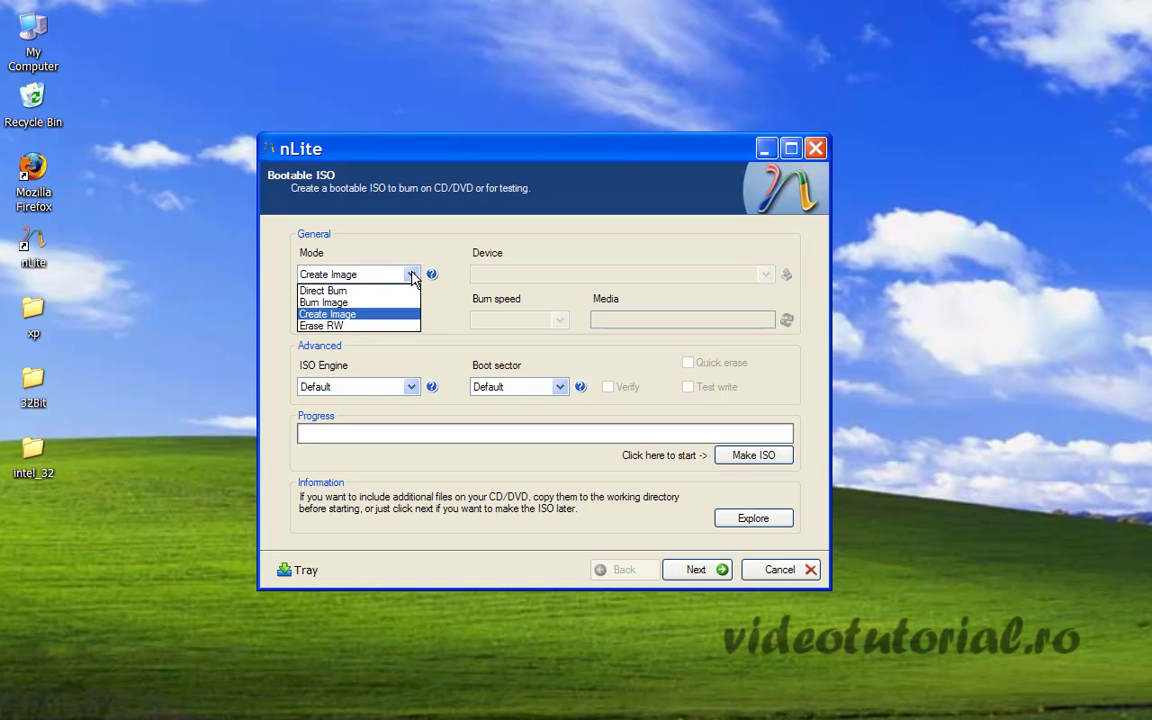
{"action": "left_click", "coordinate": [412, 276]}
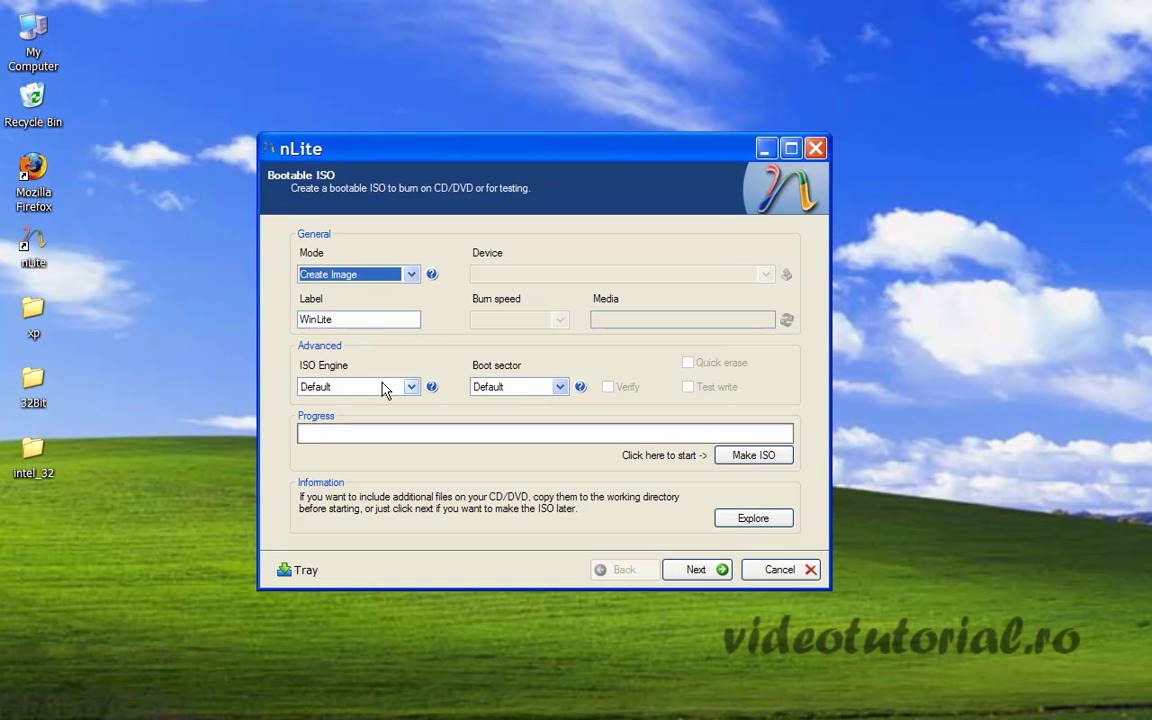
{"action": "double_click", "coordinate": [360, 319]}
{"action": "left_click", "coordinate": [366, 319]}
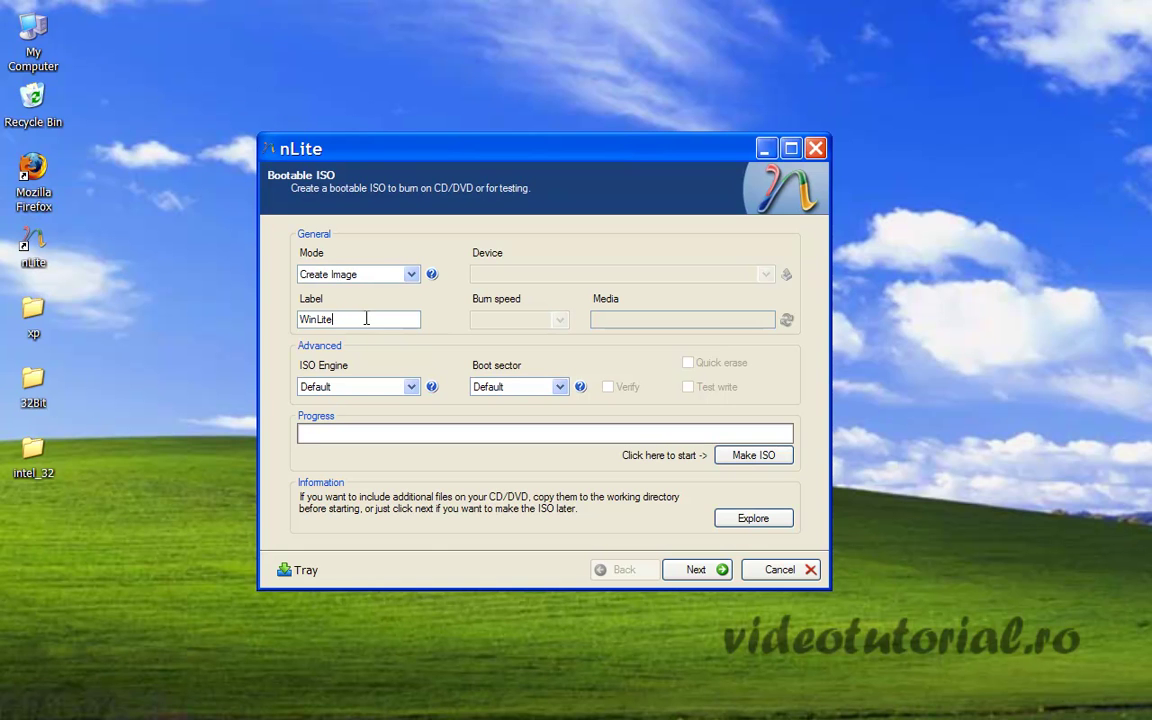
{"action": "double_click", "coordinate": [366, 319]}
{"action": "left_click_drag", "start_coordinate": [342, 318], "coordinate": [318, 318]}
{"action": "type", "text": "xp_ahci_raid"}
{"action": "left_click", "coordinate": [411, 387]}
{"action": "left_click", "coordinate": [411, 387]}
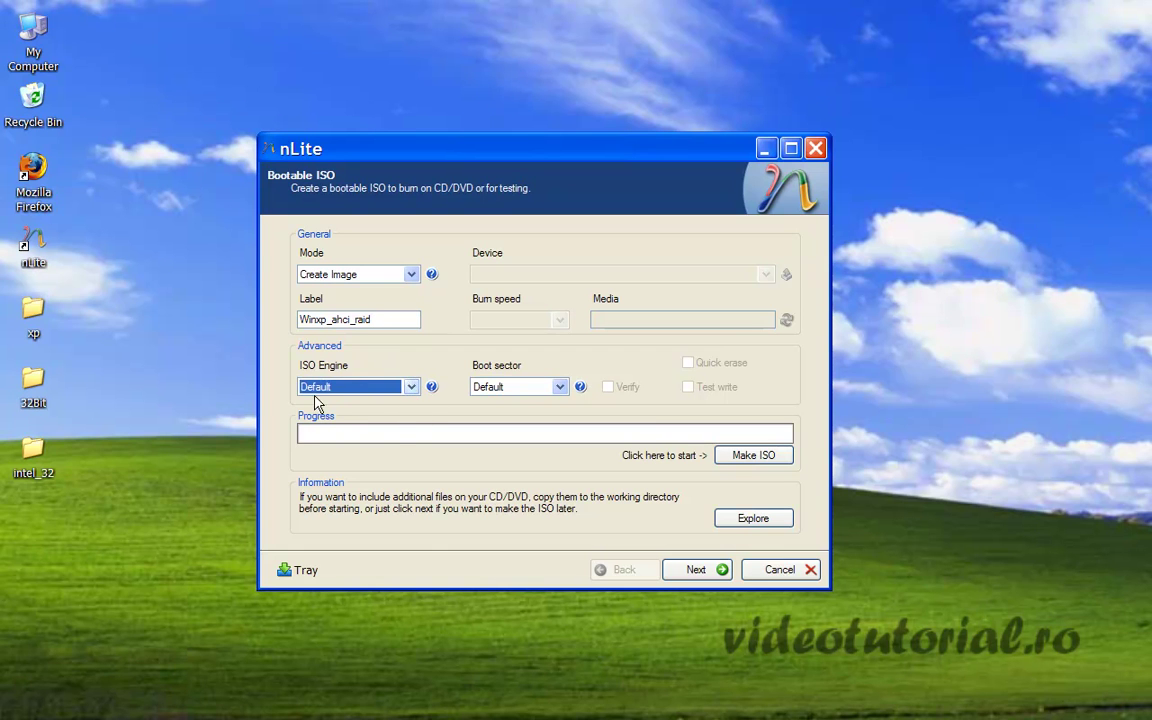
Step: Make the ISO, saving it as Winxp_ahci_raid in the xp folder on the desktop
{"action": "left_click", "coordinate": [752, 456]}
{"action": "left_click", "coordinate": [539, 454]}
{"action": "key", "text": "shift+Left"}
{"action": "key", "text": "shift+Left"}
{"action": "key", "text": "shift+Left"}
{"action": "key", "text": "shift+Left"}
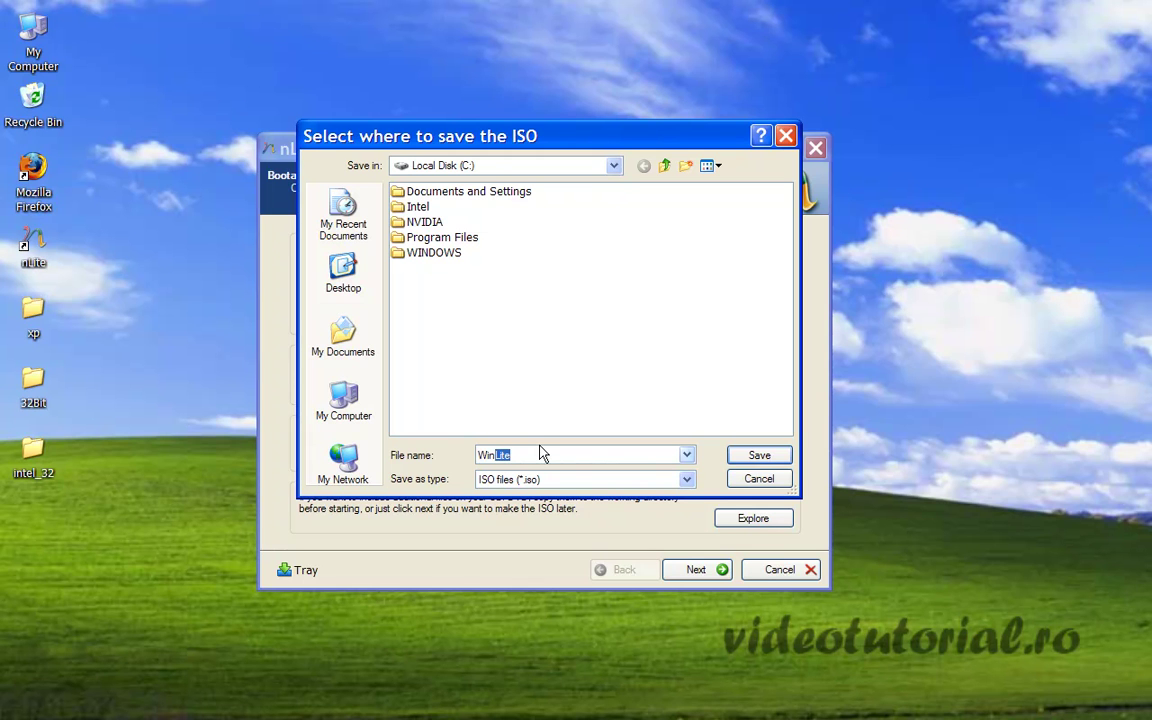
{"action": "type", "text": "xp_ahci_raid"}
{"action": "left_click", "coordinate": [344, 270]}
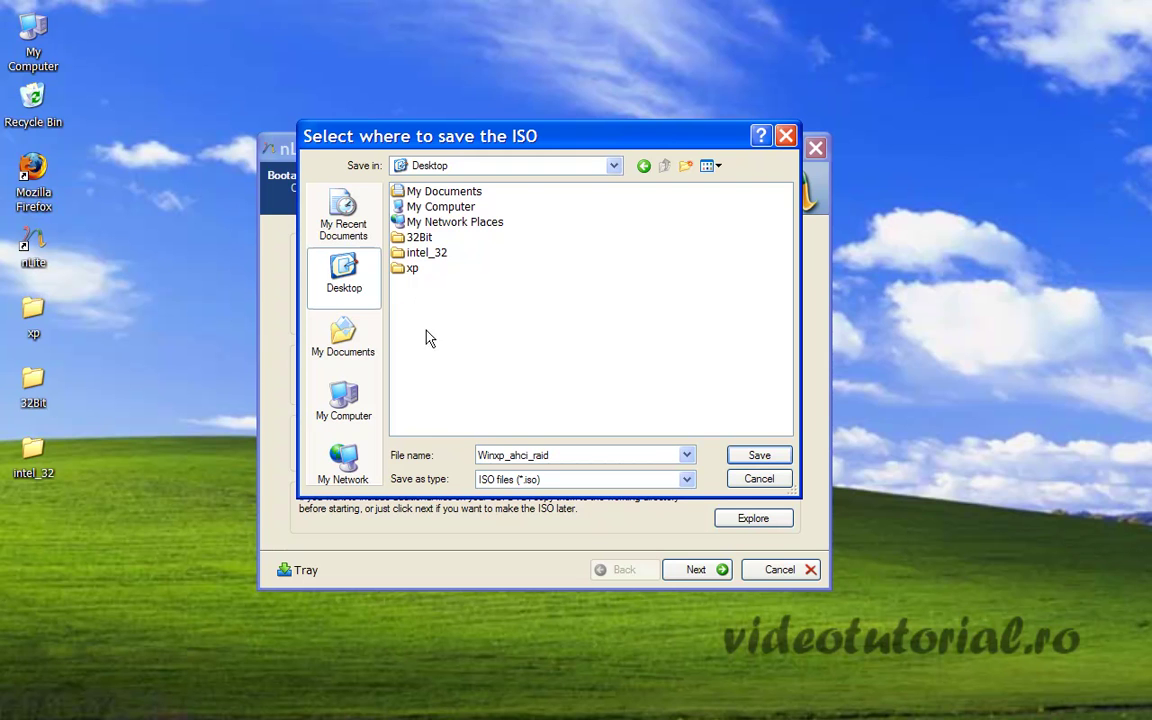
{"action": "double_click", "coordinate": [410, 268]}
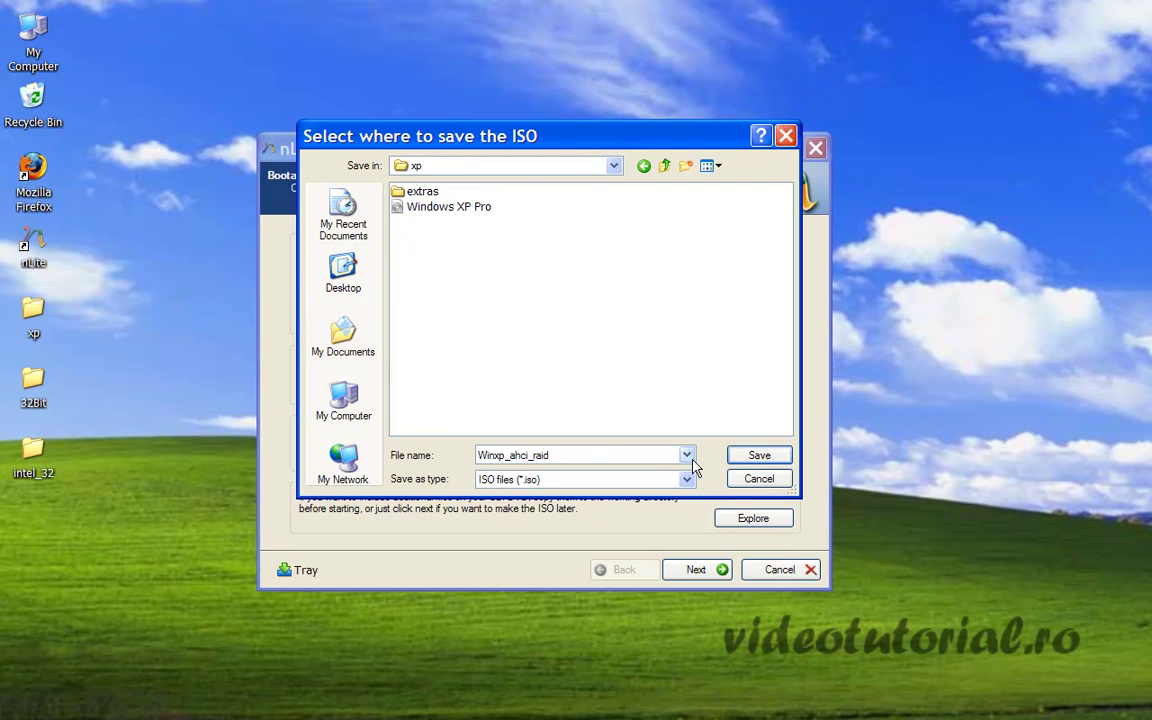
{"action": "left_click", "coordinate": [755, 457]}
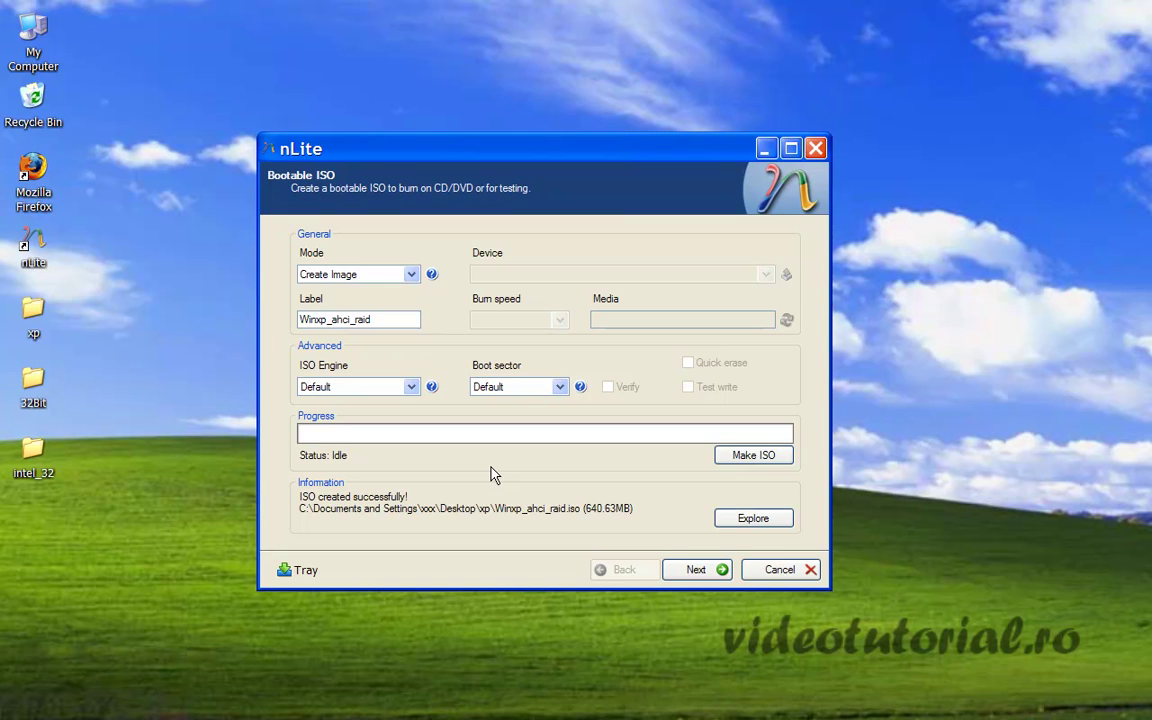
Step: Finish the nLite customization and open the desktop's xp folder to check for the new ISO
{"action": "left_click", "coordinate": [697, 570]}
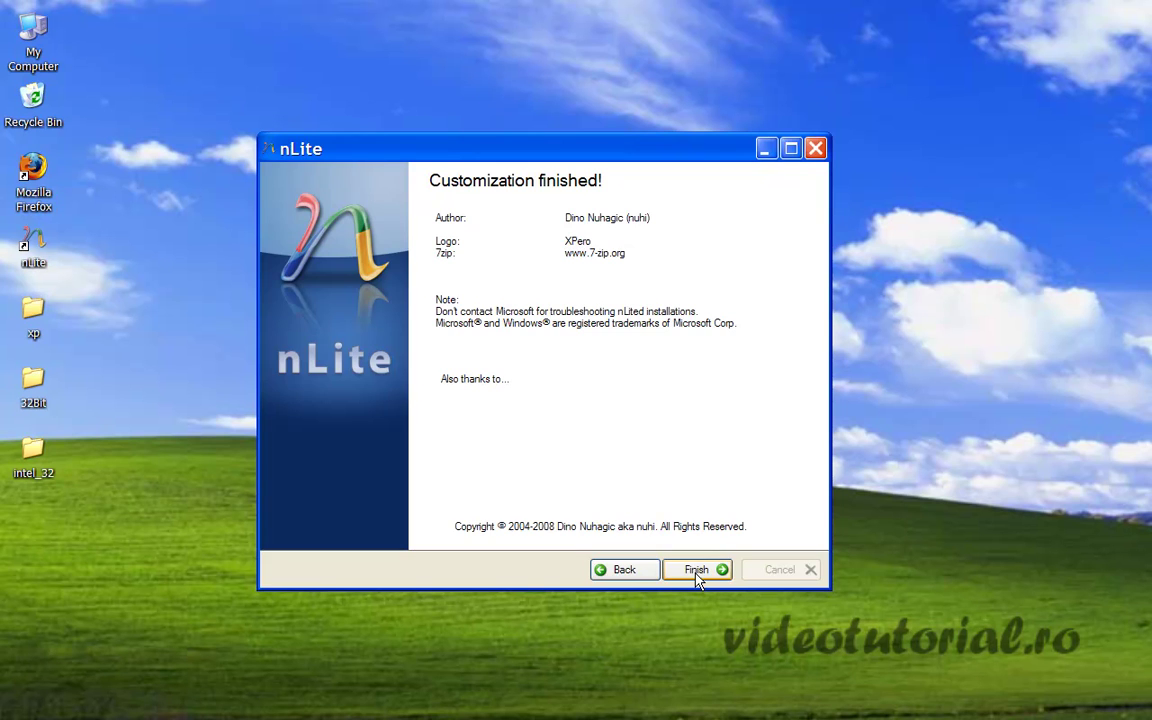
{"action": "left_click", "coordinate": [698, 578]}
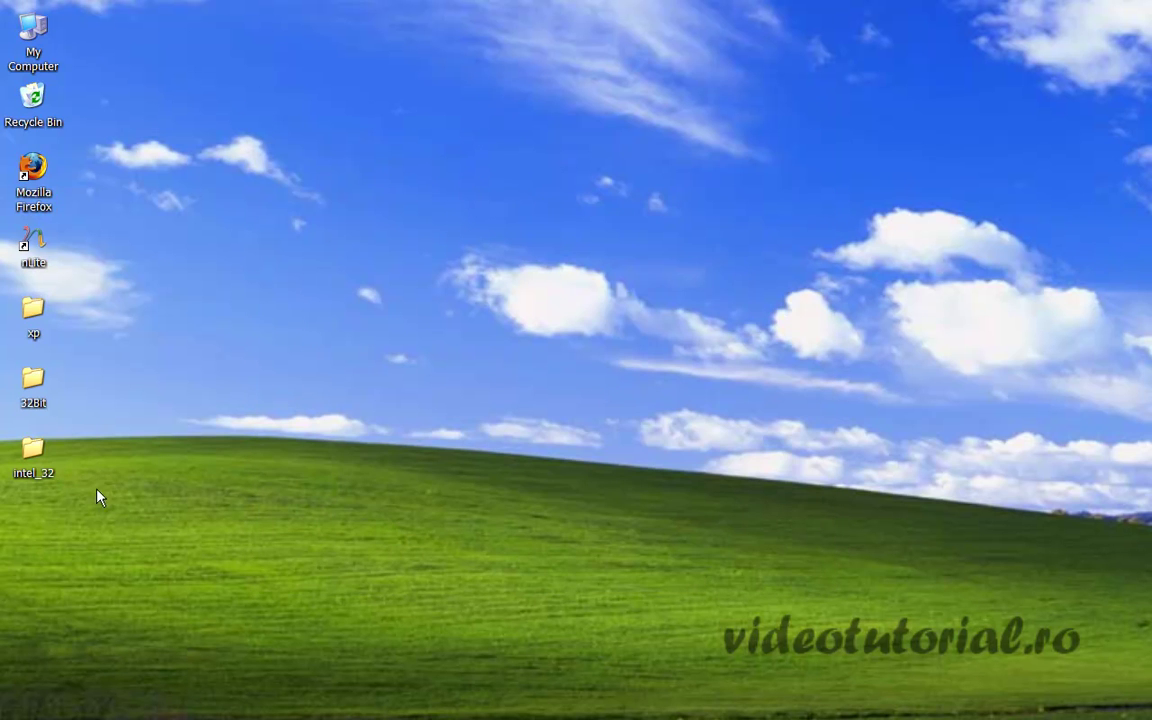
{"action": "double_click", "coordinate": [34, 306]}
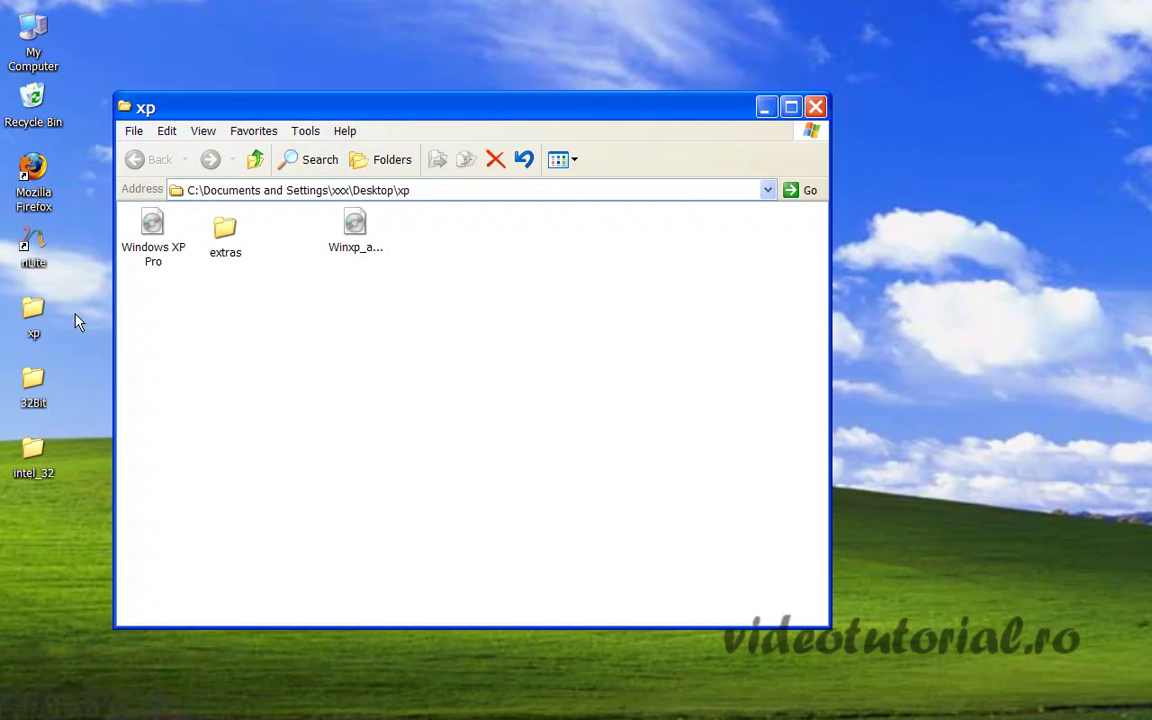
Step: Place the Winxp_ahci_raid image beside the extras folder in the xp folder and show its full name
{"action": "left_click_drag", "start_coordinate": [340, 232], "coordinate": [282, 230]}
{"action": "left_click", "coordinate": [293, 316]}
{"action": "left_click", "coordinate": [297, 232]}
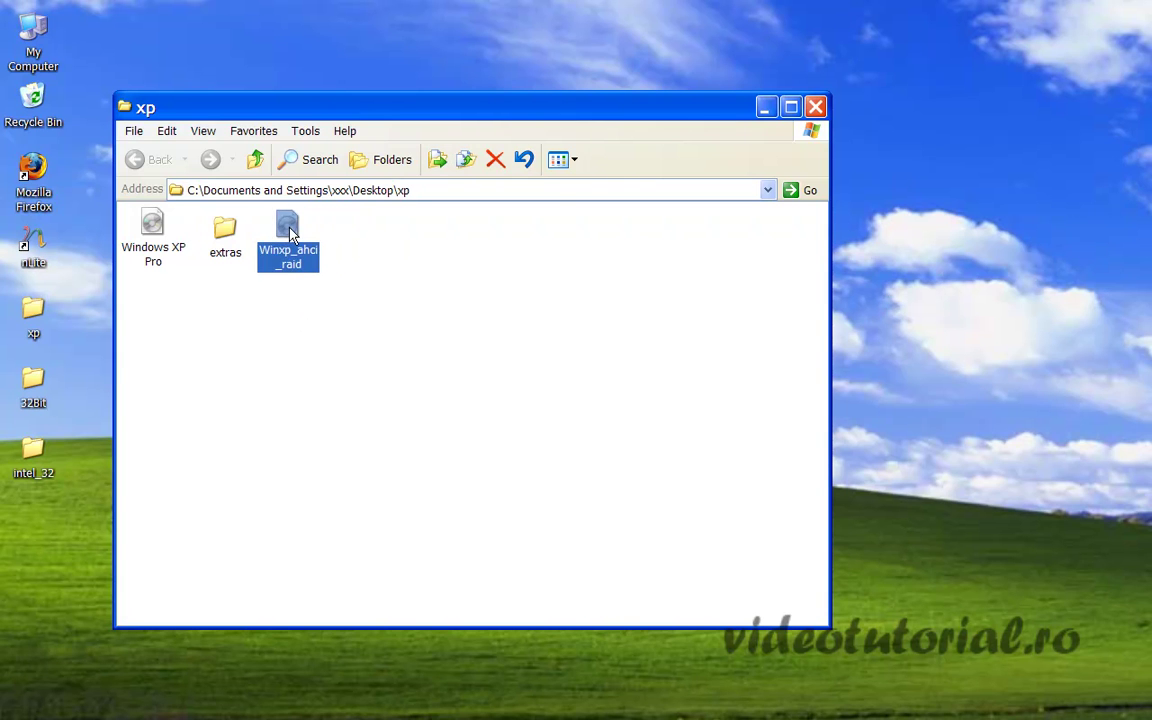
{"action": "left_click", "coordinate": [310, 290]}
{"action": "left_click", "coordinate": [283, 248]}
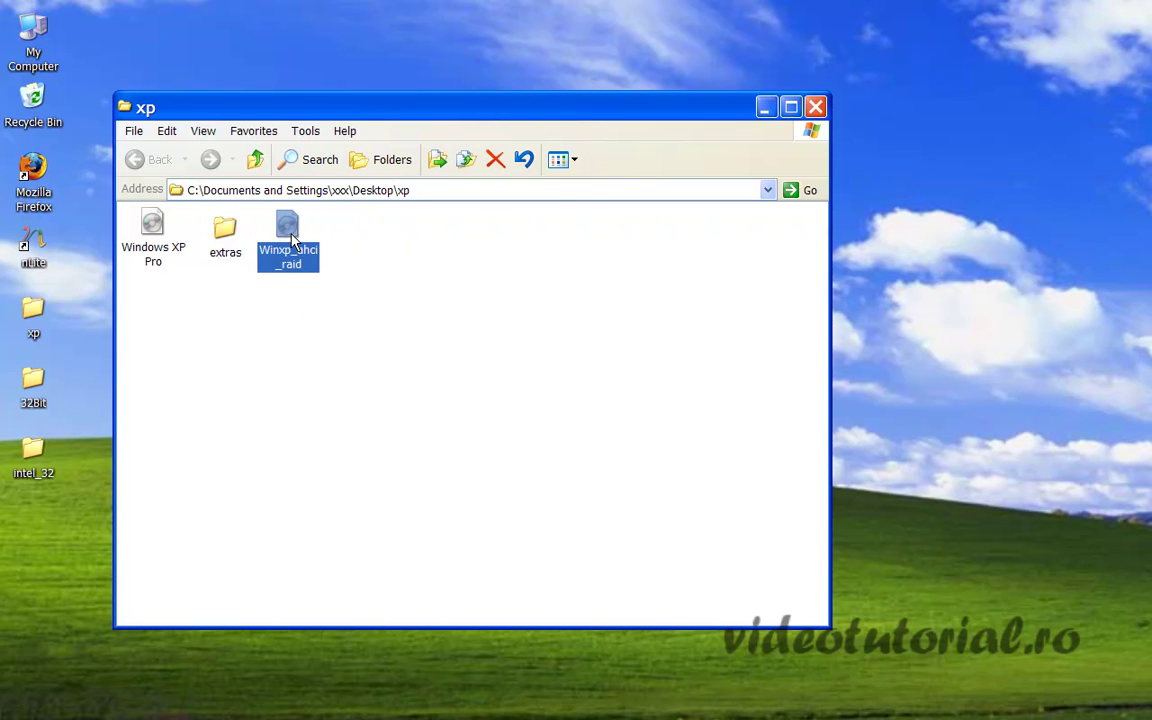
{"action": "left_click", "coordinate": [366, 413]}
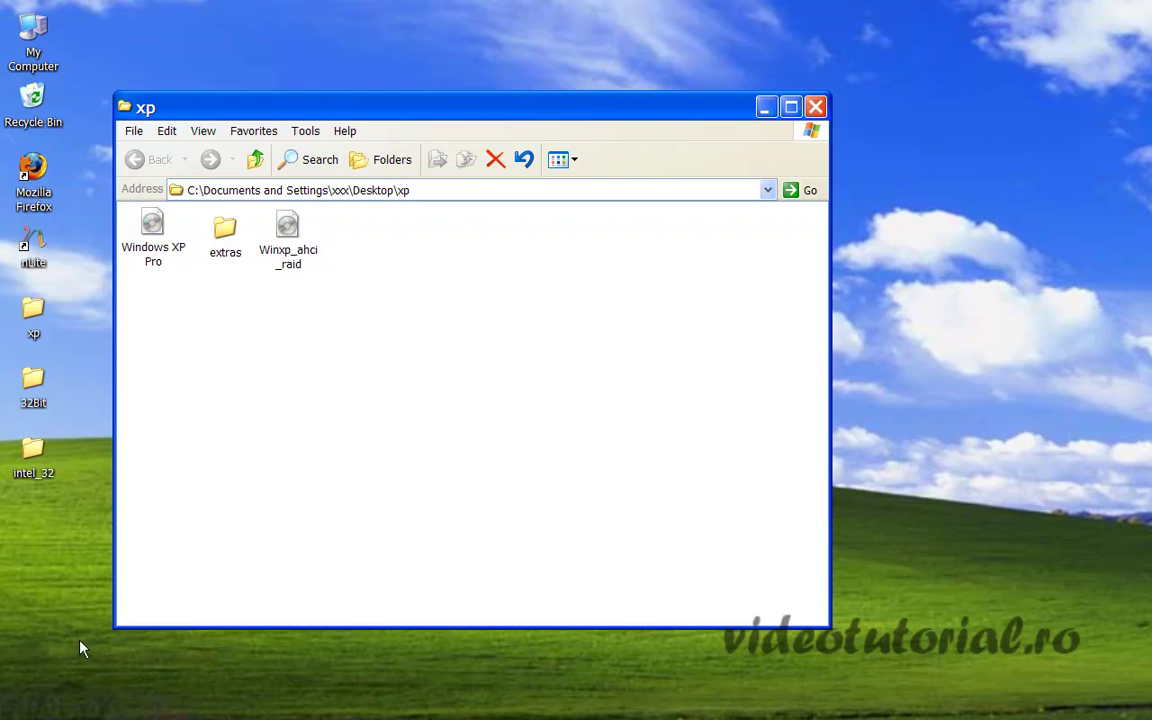
Step: Switch to Nero Burning ROM, dismiss the new compilation and fit the program window within the desktop
{"action": "key", "text": "super"}
{"action": "key", "text": "p"}
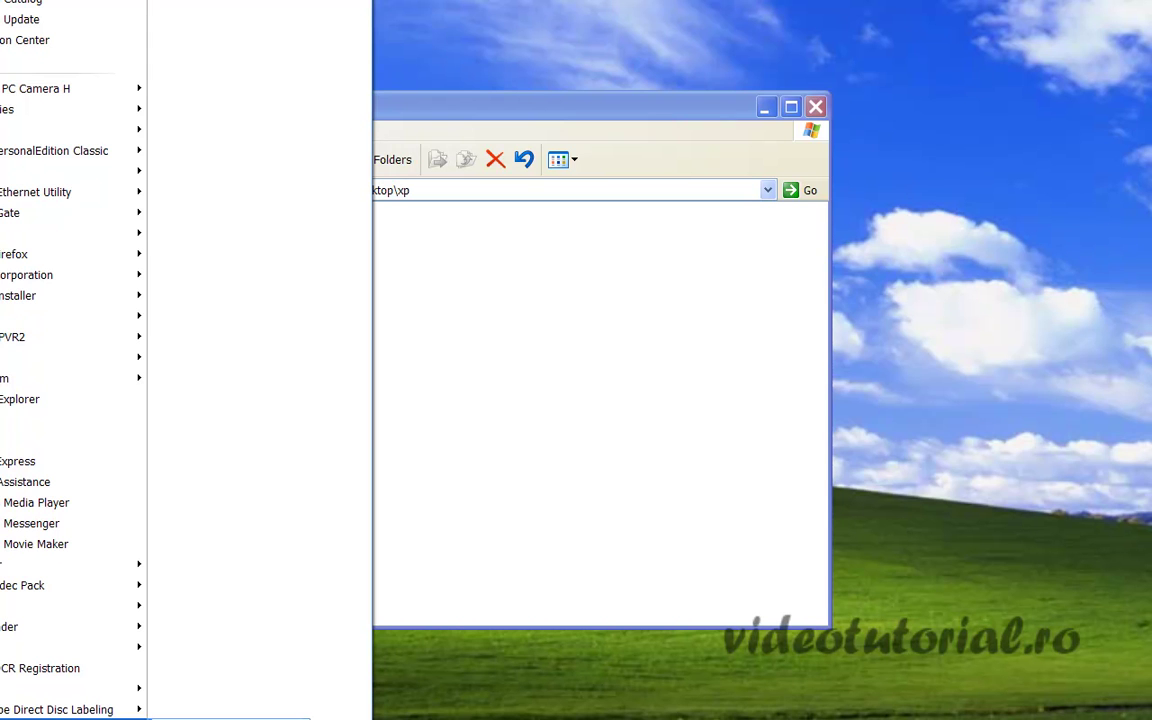
{"action": "key", "text": "Right"}
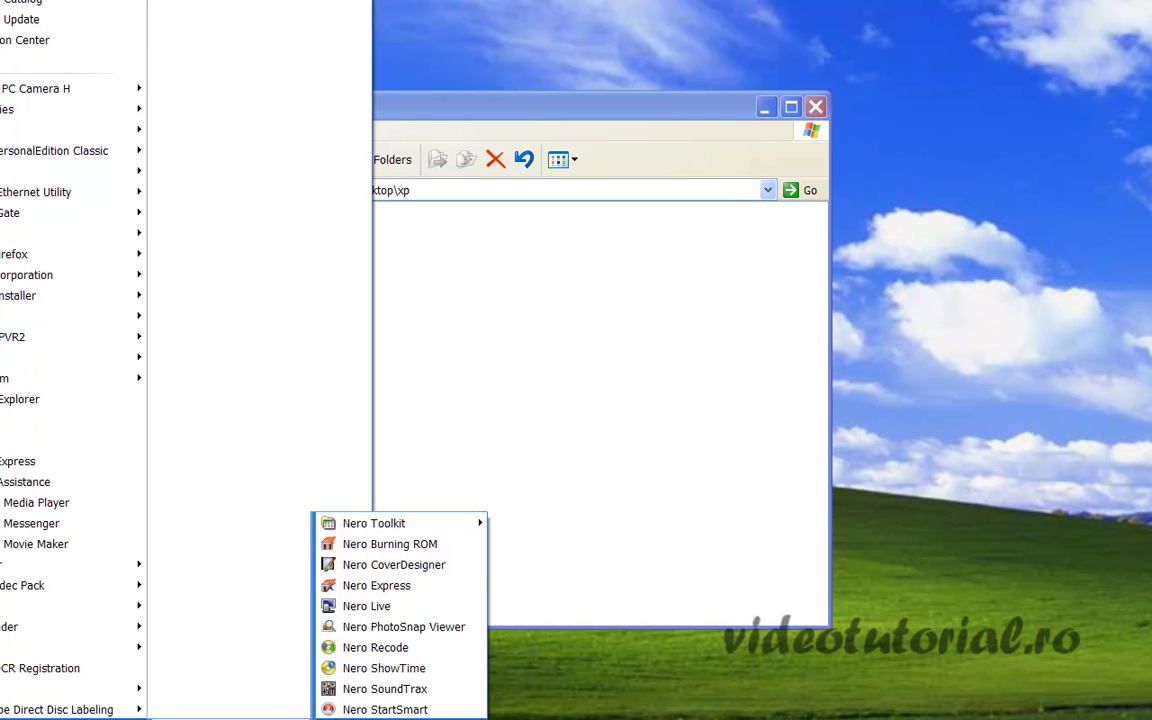
{"action": "left_click", "coordinate": [367, 551]}
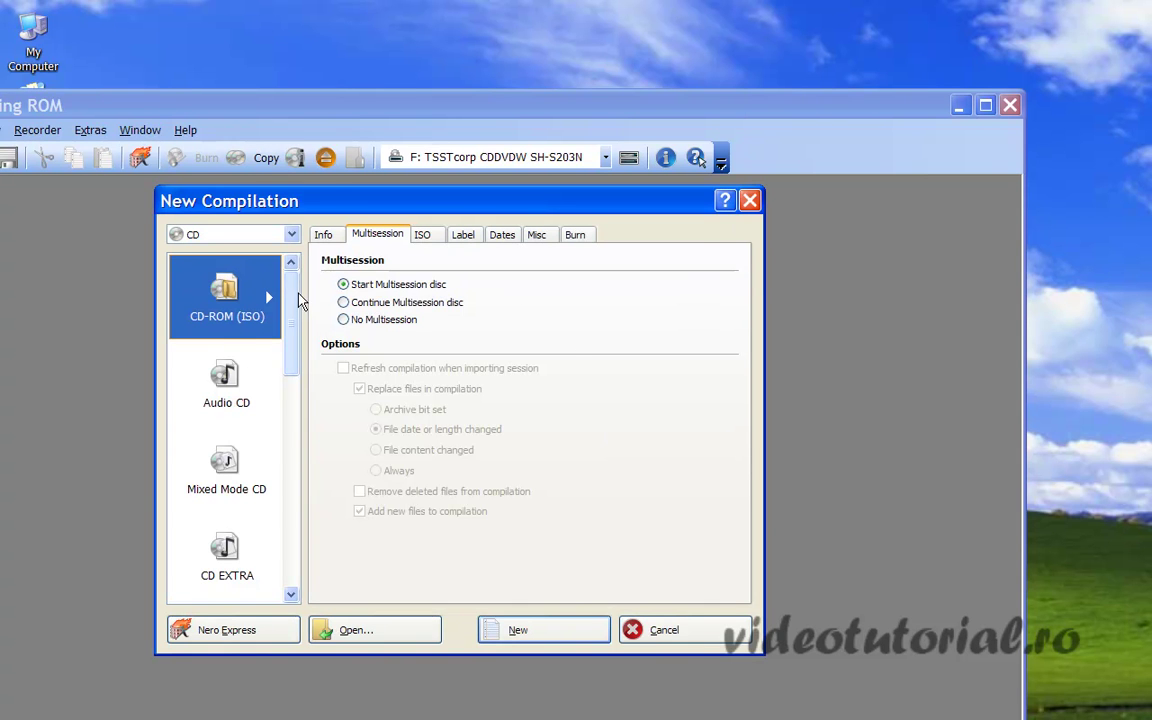
{"action": "mouse_move", "coordinate": [291, 310]}
{"action": "left_mouse_down"}
{"action": "mouse_move", "coordinate": [291, 527]}
{"action": "mouse_move", "coordinate": [291, 300]}
{"action": "left_mouse_up"}
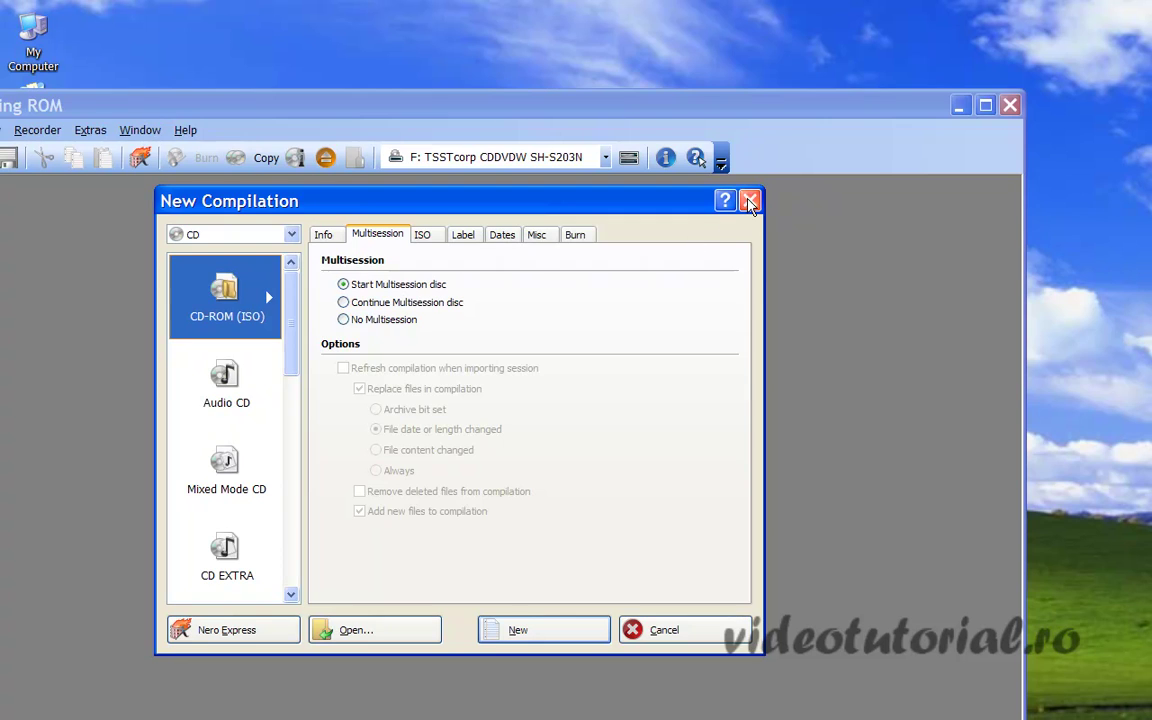
{"action": "key", "text": "Escape"}
{"action": "left_click_drag", "start_coordinate": [635, 110], "coordinate": [709, 46]}
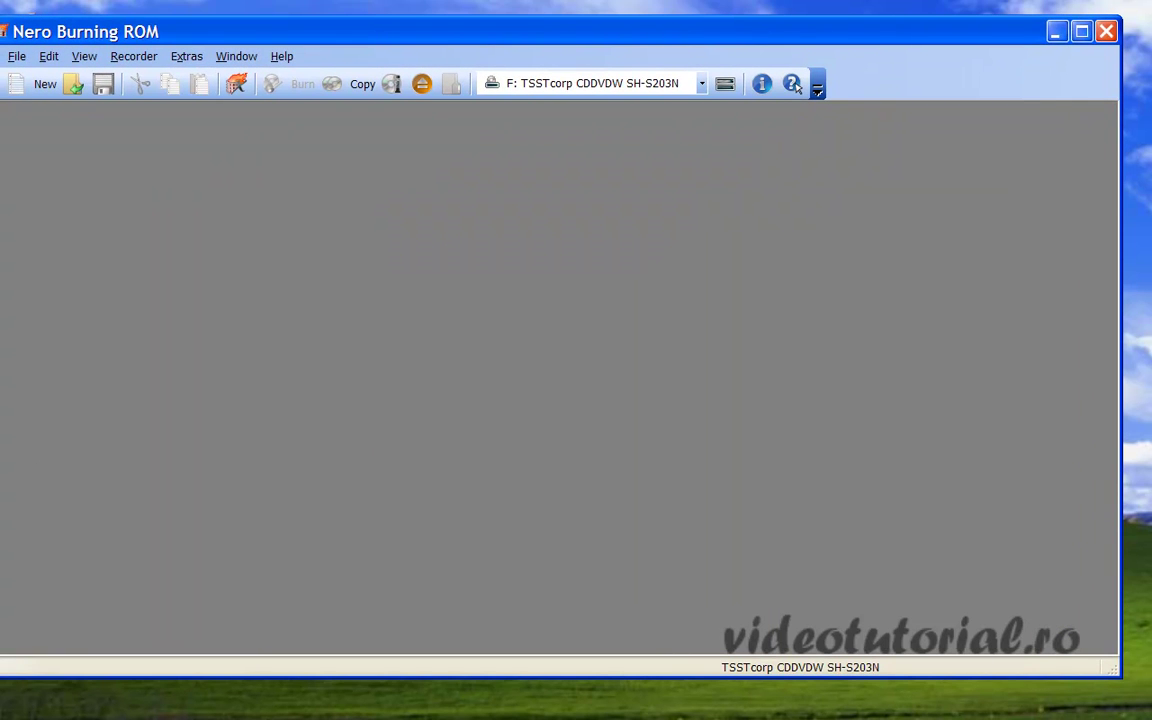
{"action": "left_click_drag", "start_coordinate": [1, 400], "coordinate": [57, 400]}
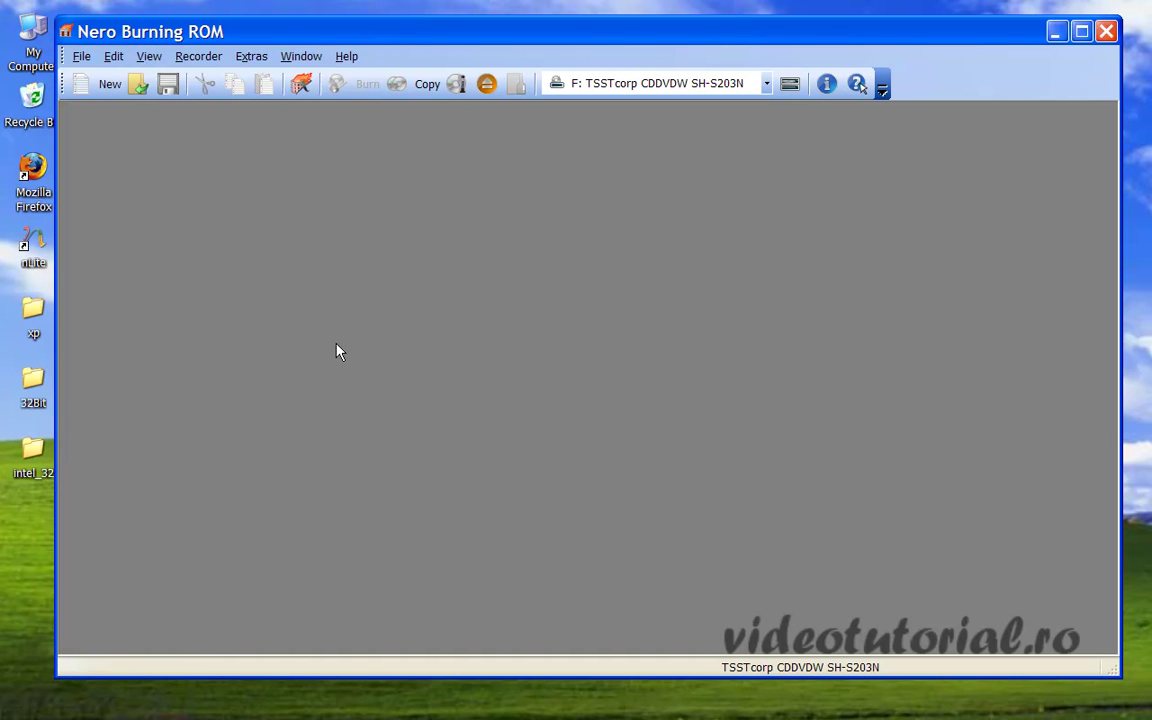
Step: Load the Winxp_ahci_raid image from the desktop's xp folder for burning to disc
{"action": "left_click", "coordinate": [249, 57]}
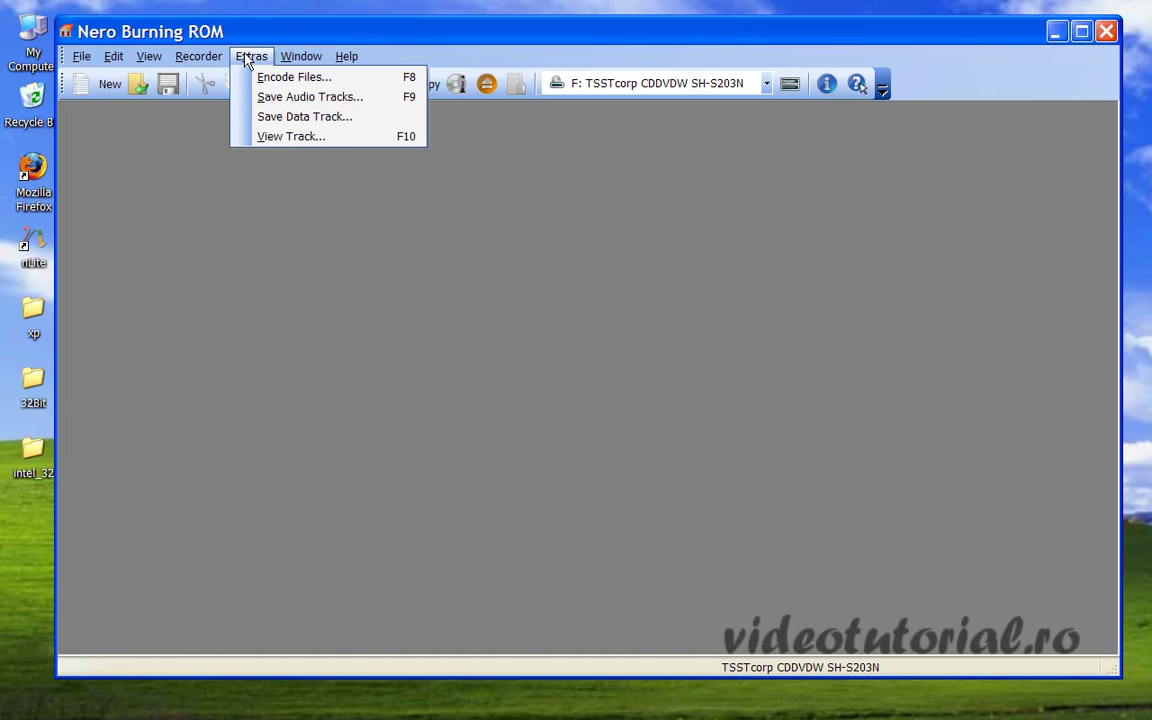
{"action": "mouse_move", "coordinate": [222, 61]}
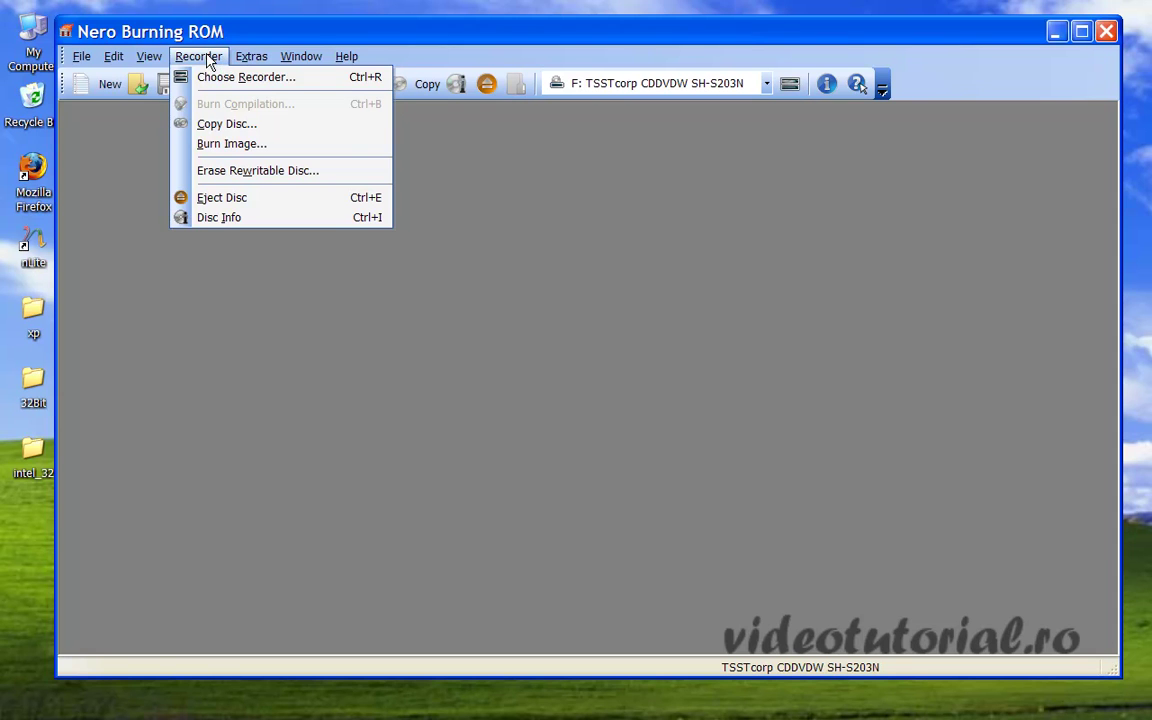
{"action": "left_click", "coordinate": [231, 146]}
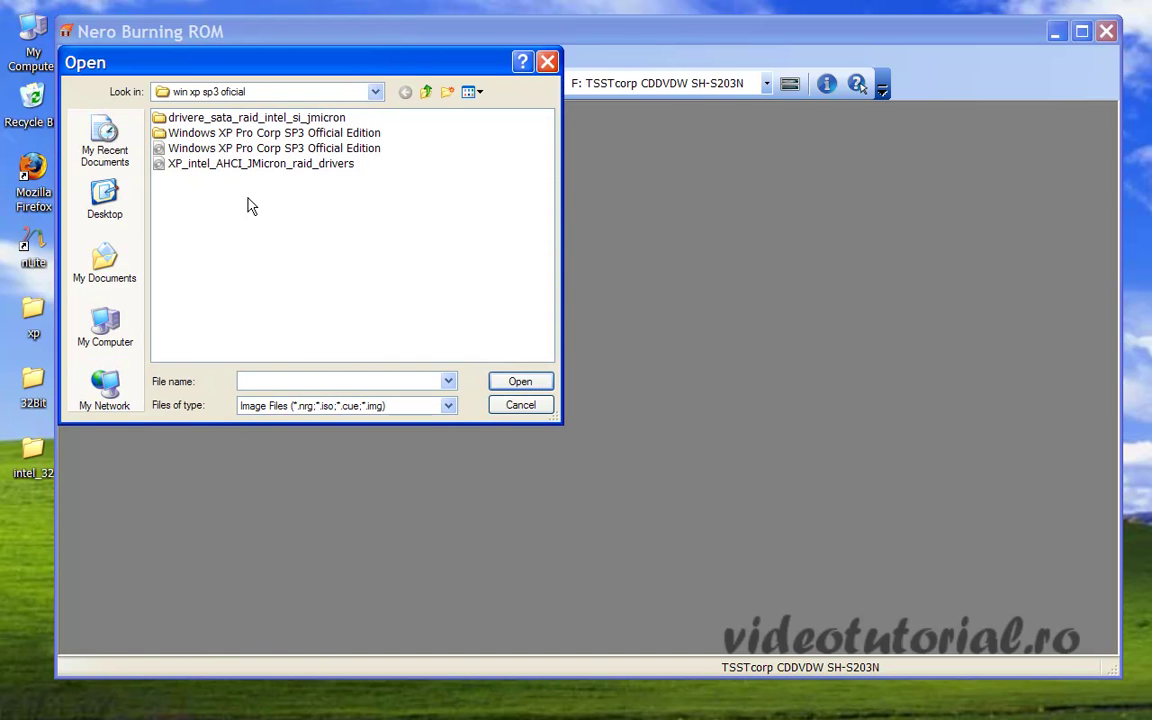
{"action": "left_click", "coordinate": [376, 93]}
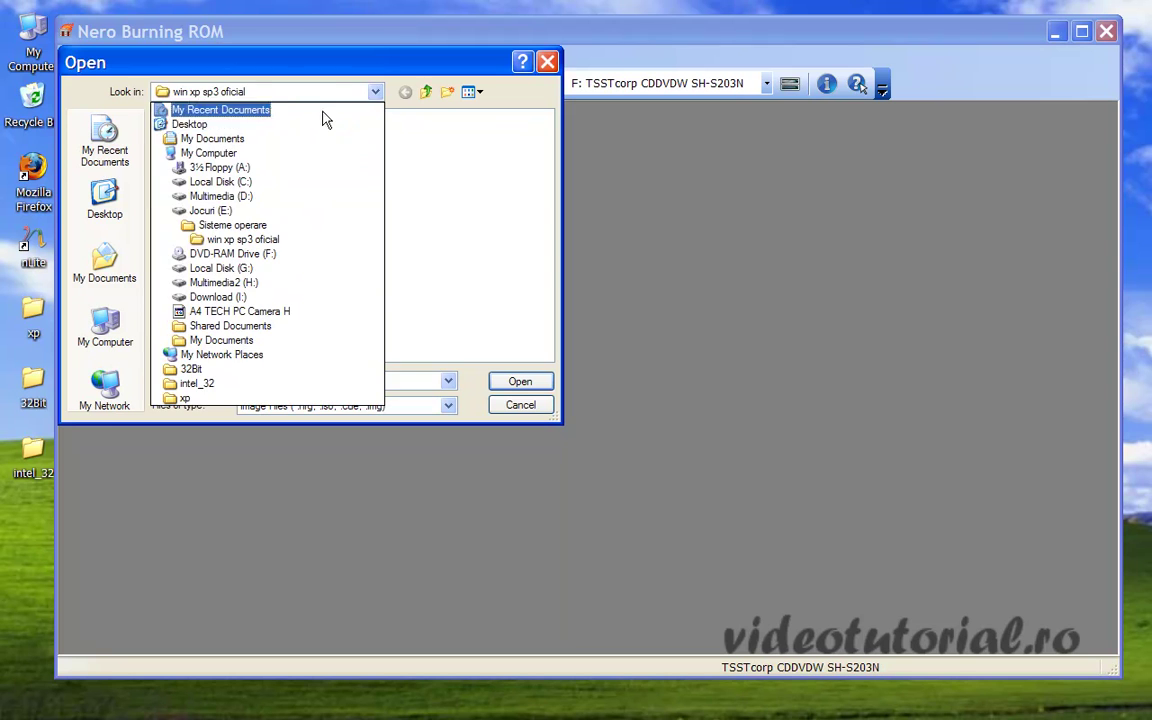
{"action": "left_click", "coordinate": [190, 124]}
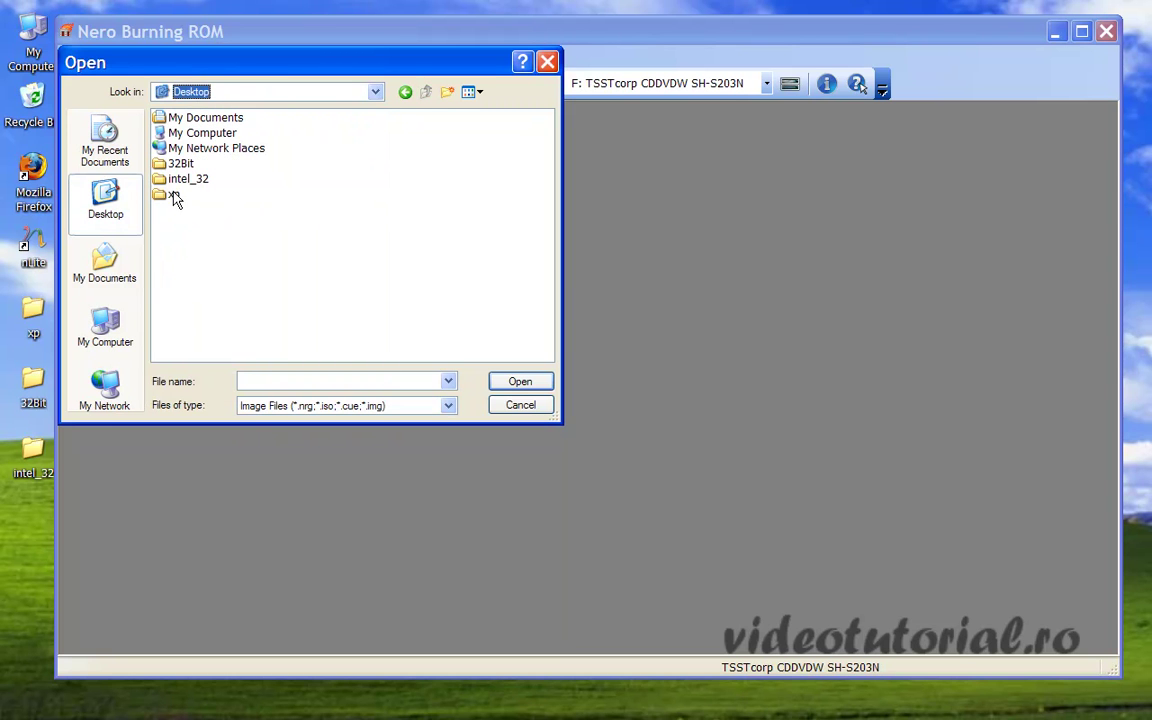
{"action": "double_click", "coordinate": [172, 196]}
{"action": "left_click", "coordinate": [199, 152]}
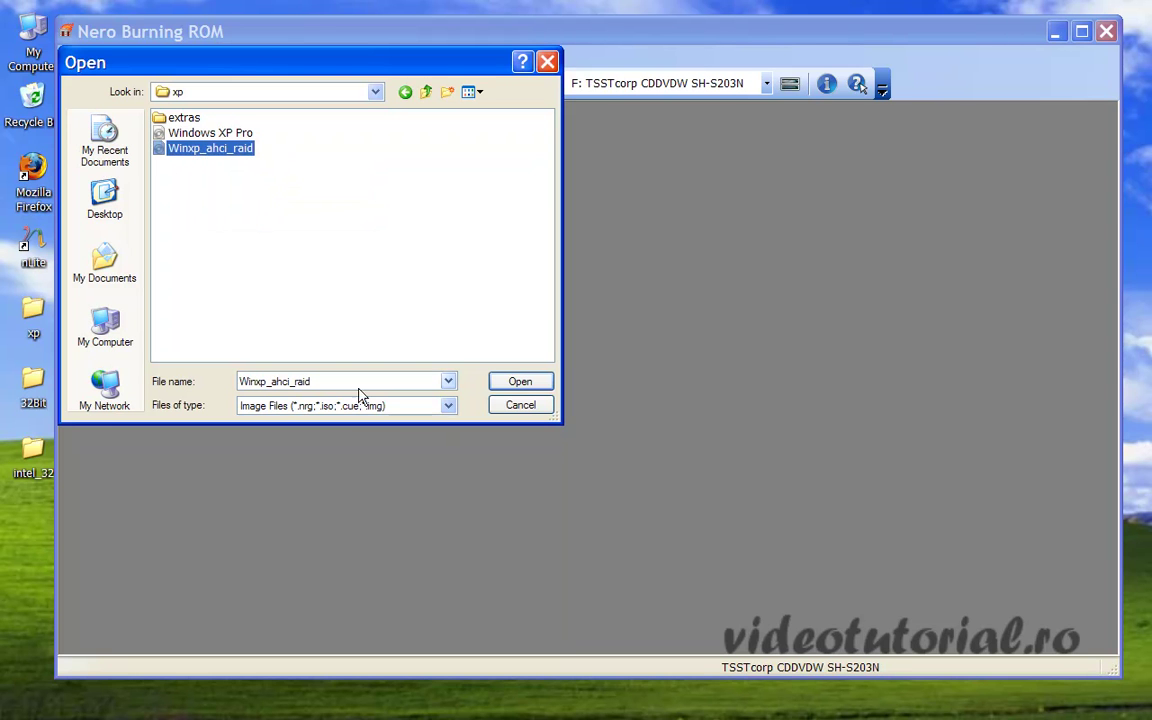
{"action": "left_click", "coordinate": [520, 384]}
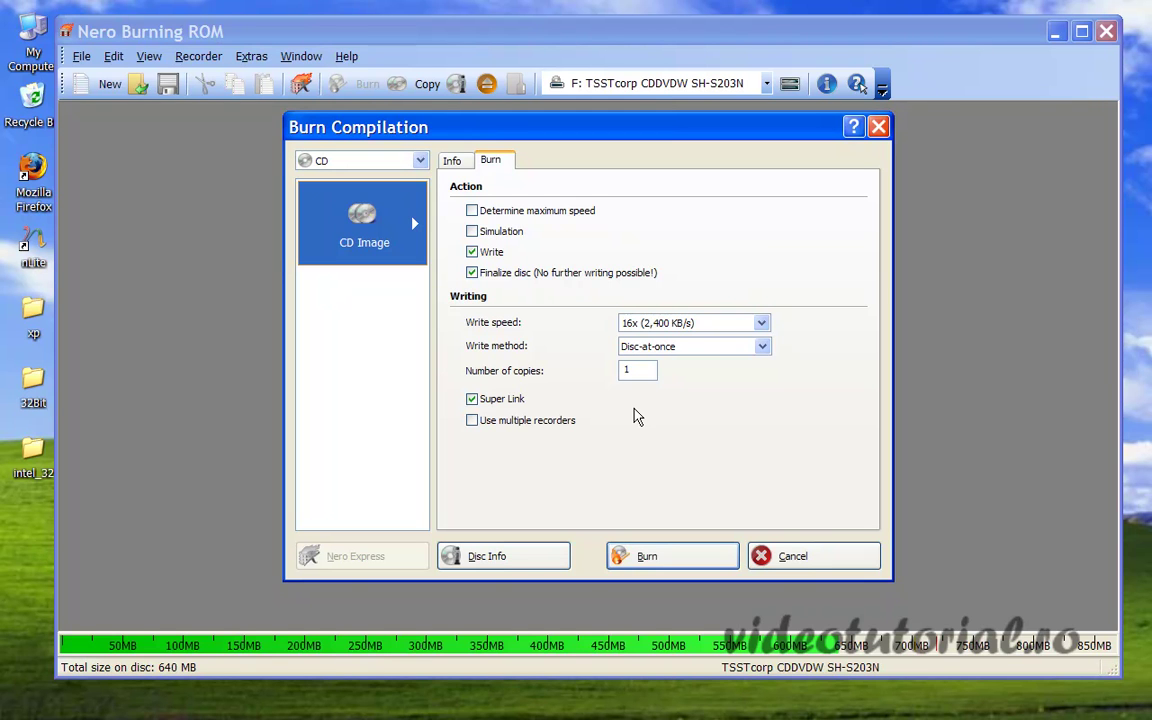
Step: Set the write speed to 4x (600 KB/s) and review the other available speeds
{"action": "left_click", "coordinate": [760, 323]}
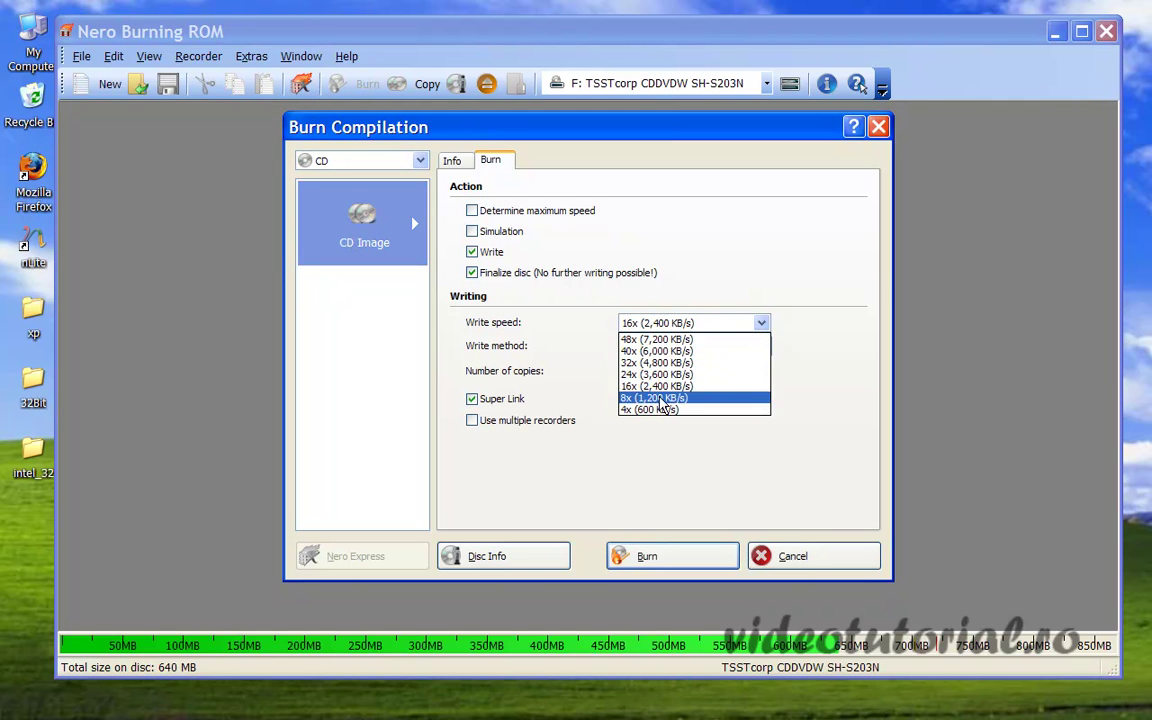
{"action": "left_click", "coordinate": [651, 410]}
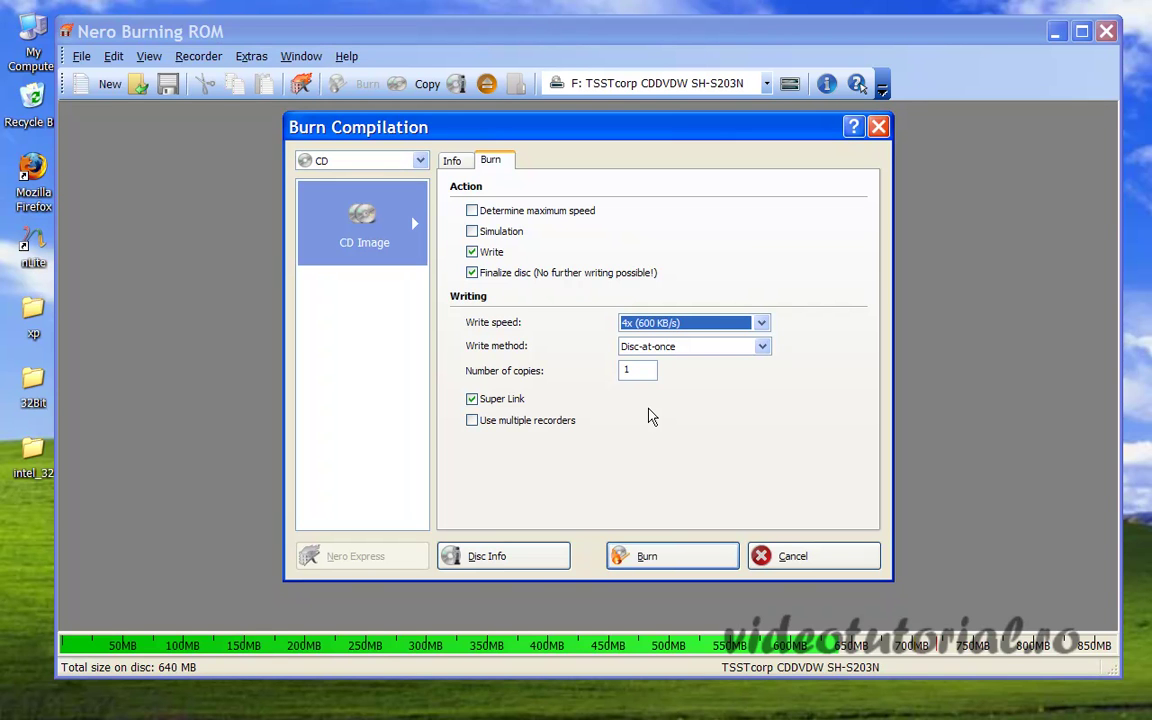
{"action": "left_click", "coordinate": [761, 323]}
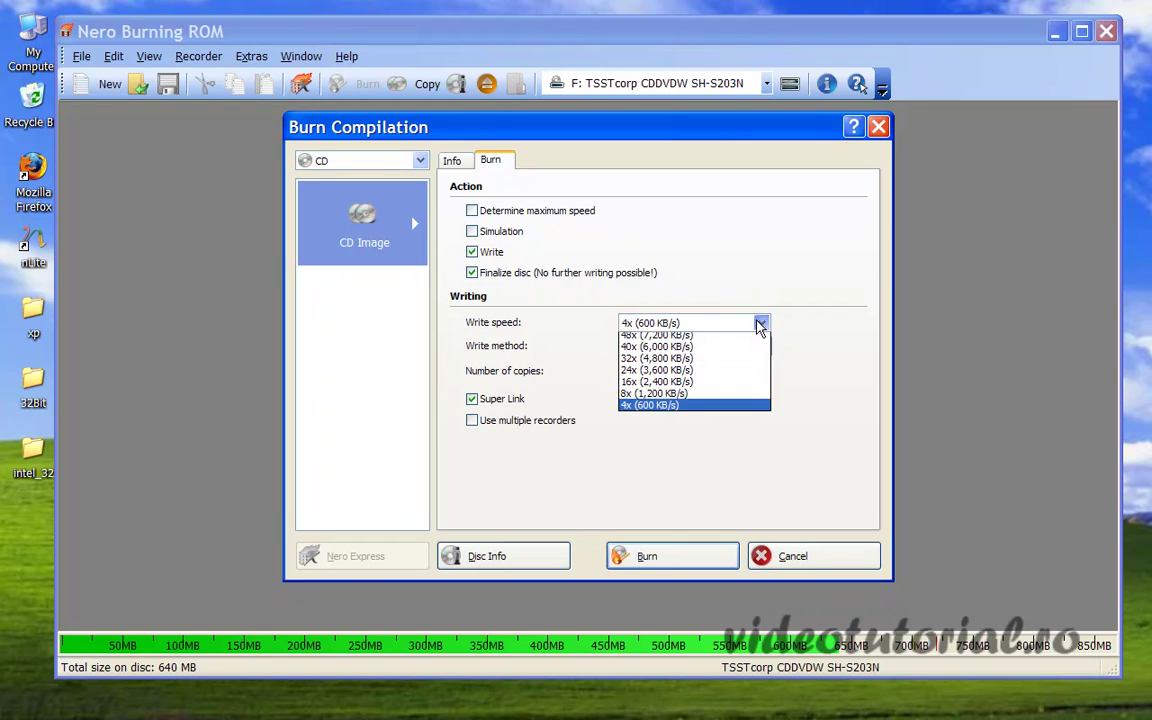
{"action": "left_click", "coordinate": [761, 323]}
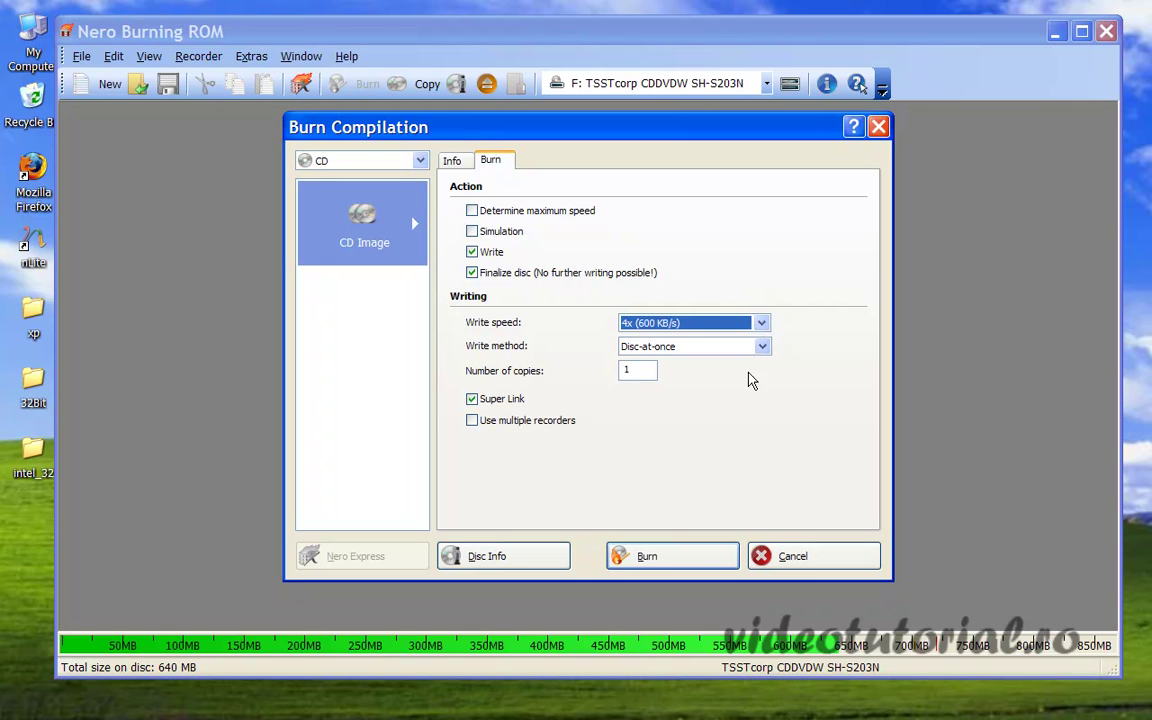
{"action": "left_click", "coordinate": [763, 326]}
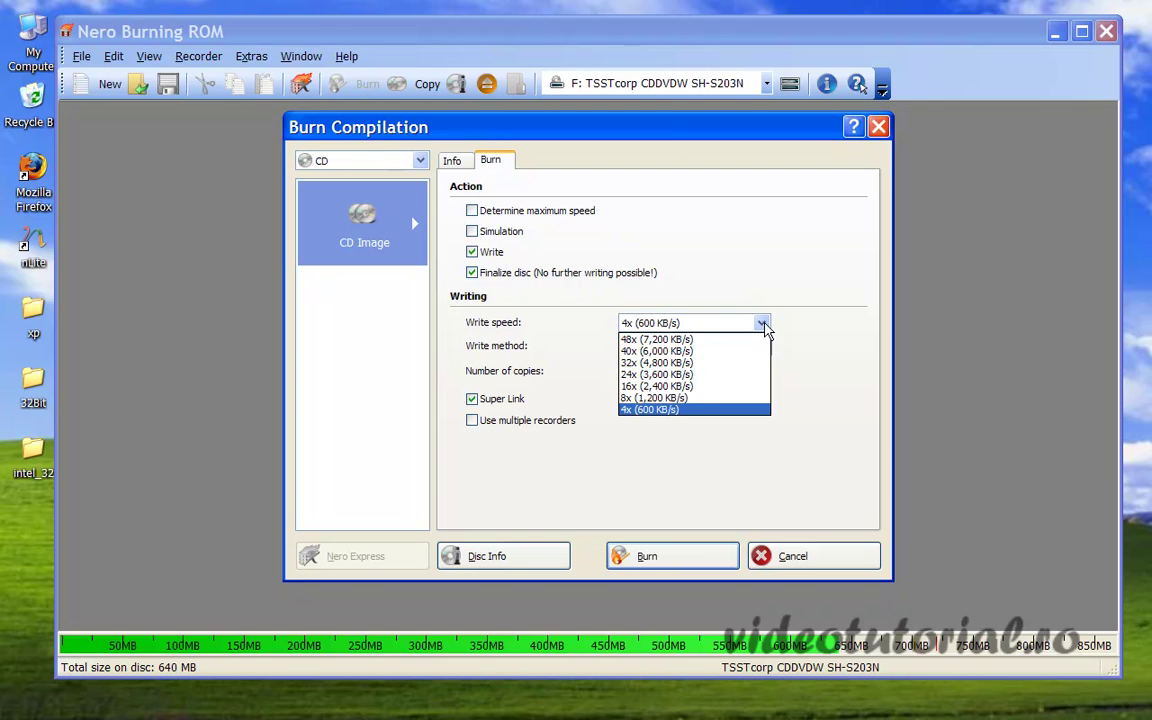
{"action": "left_click", "coordinate": [800, 461]}
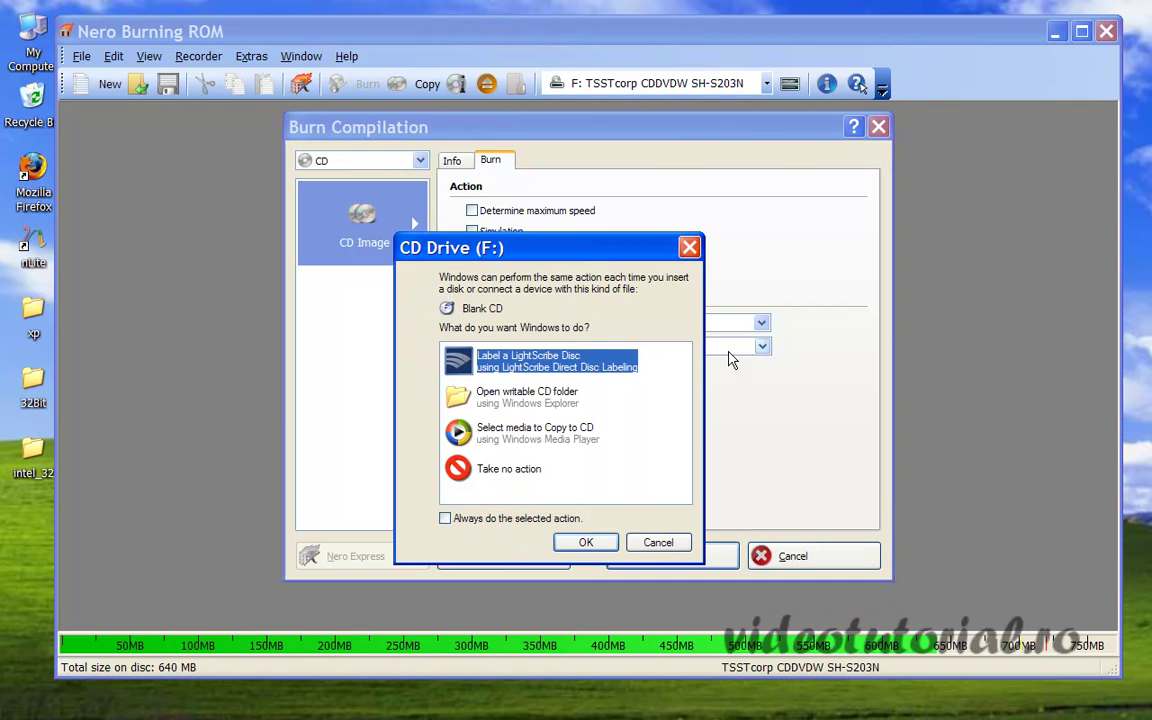
Step: Dismiss the blank CD prompt, then set the write speed to 16x (2,400 KB/s) and the write method to Disc-at-once
{"action": "left_click", "coordinate": [684, 248]}
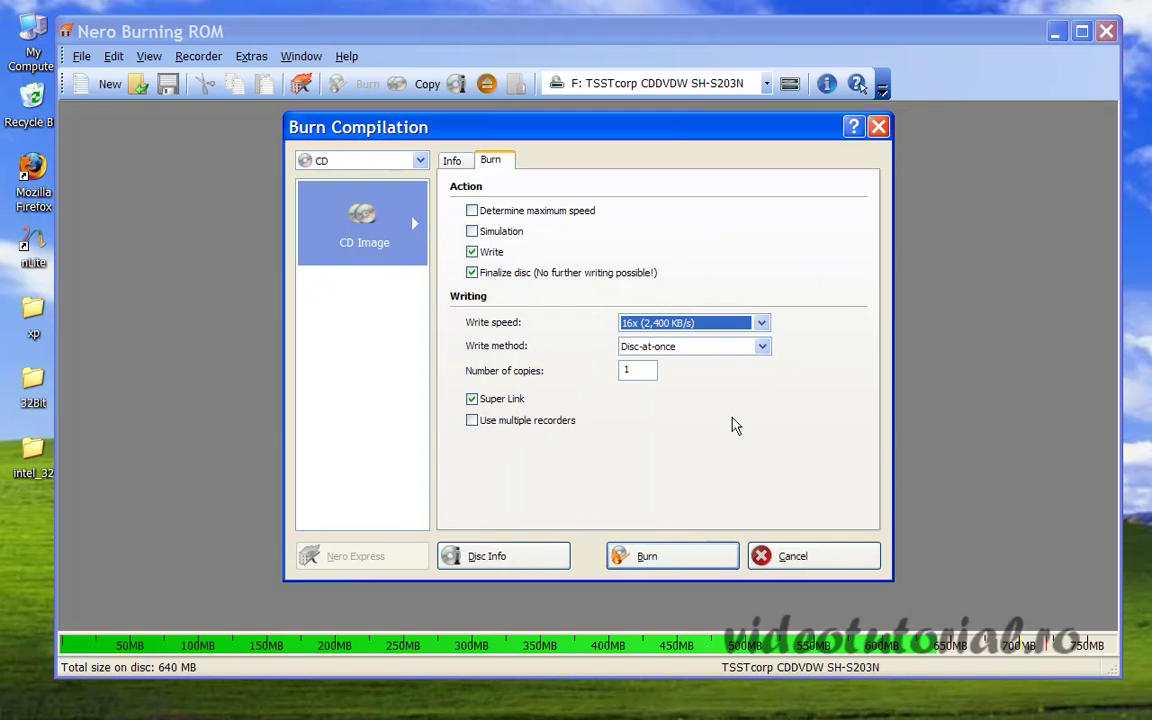
{"action": "left_click", "coordinate": [761, 323]}
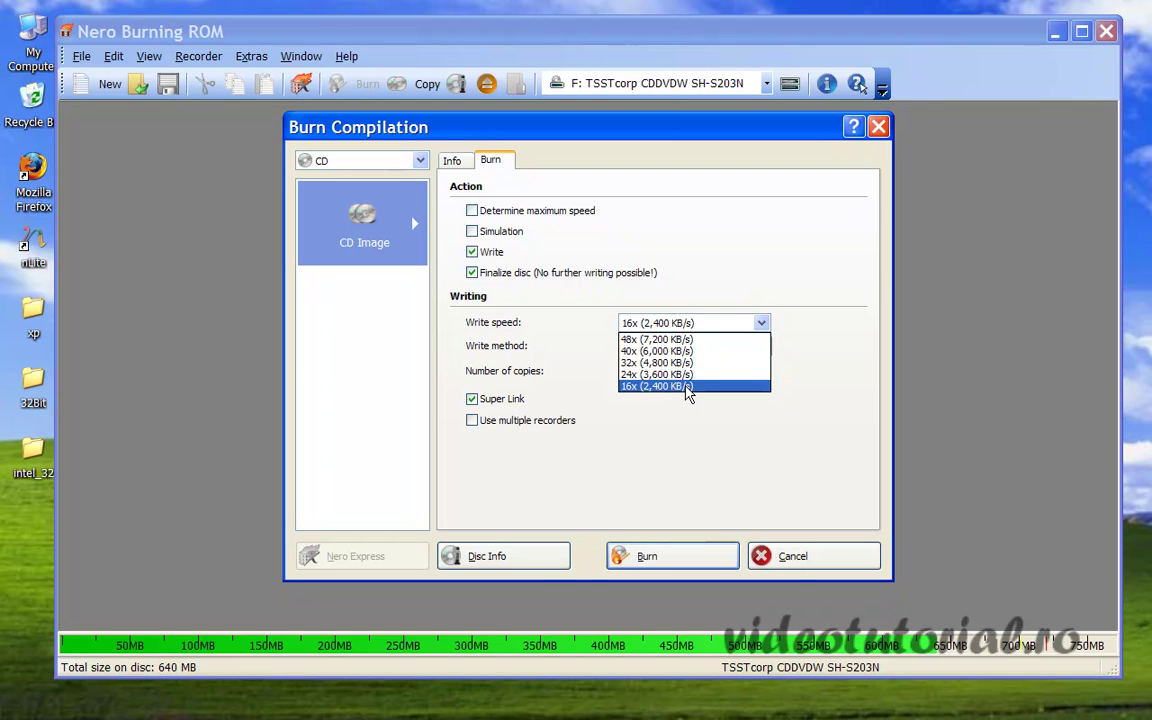
{"action": "left_click", "coordinate": [688, 386]}
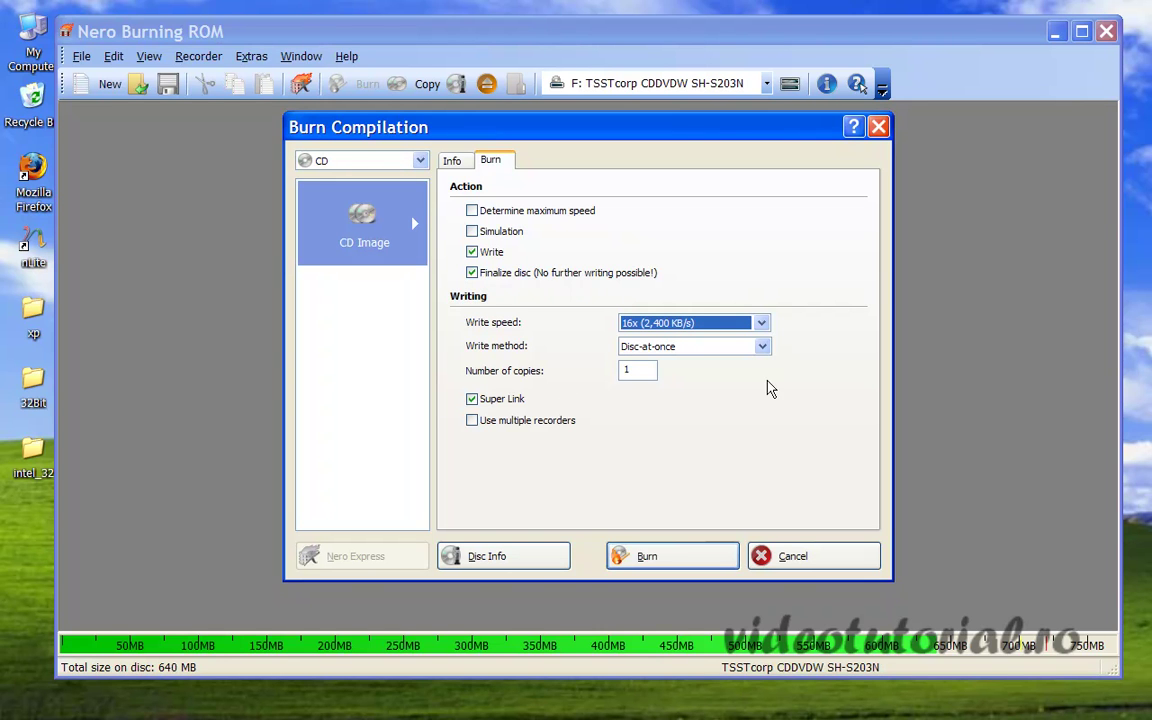
{"action": "left_click", "coordinate": [766, 346]}
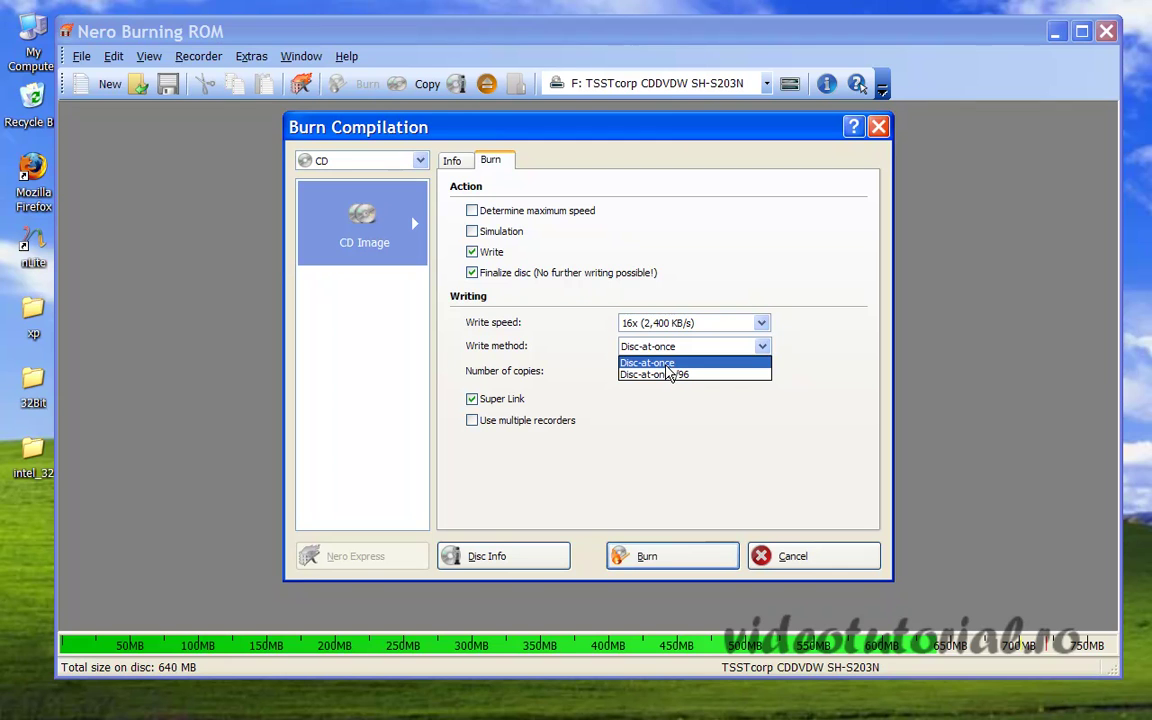
{"action": "left_click", "coordinate": [667, 365]}
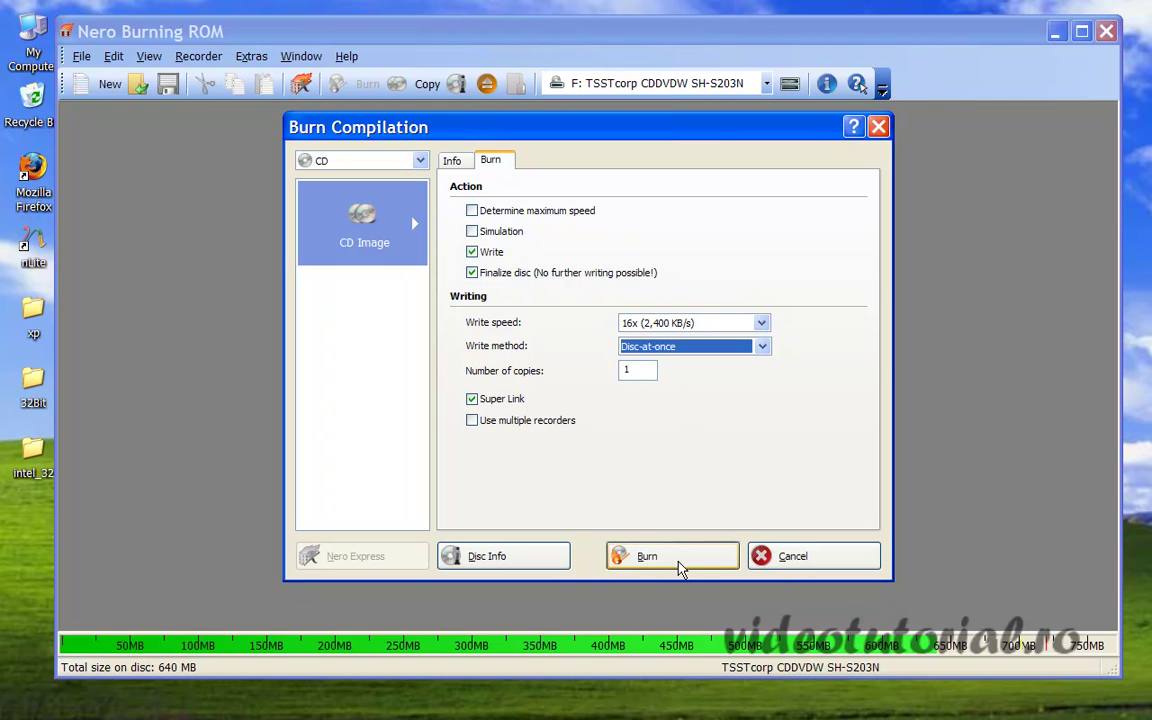
Step: Cancel the burn compilation, then close Nero Burning ROM and the xp folder
{"action": "left_click", "coordinate": [878, 127]}
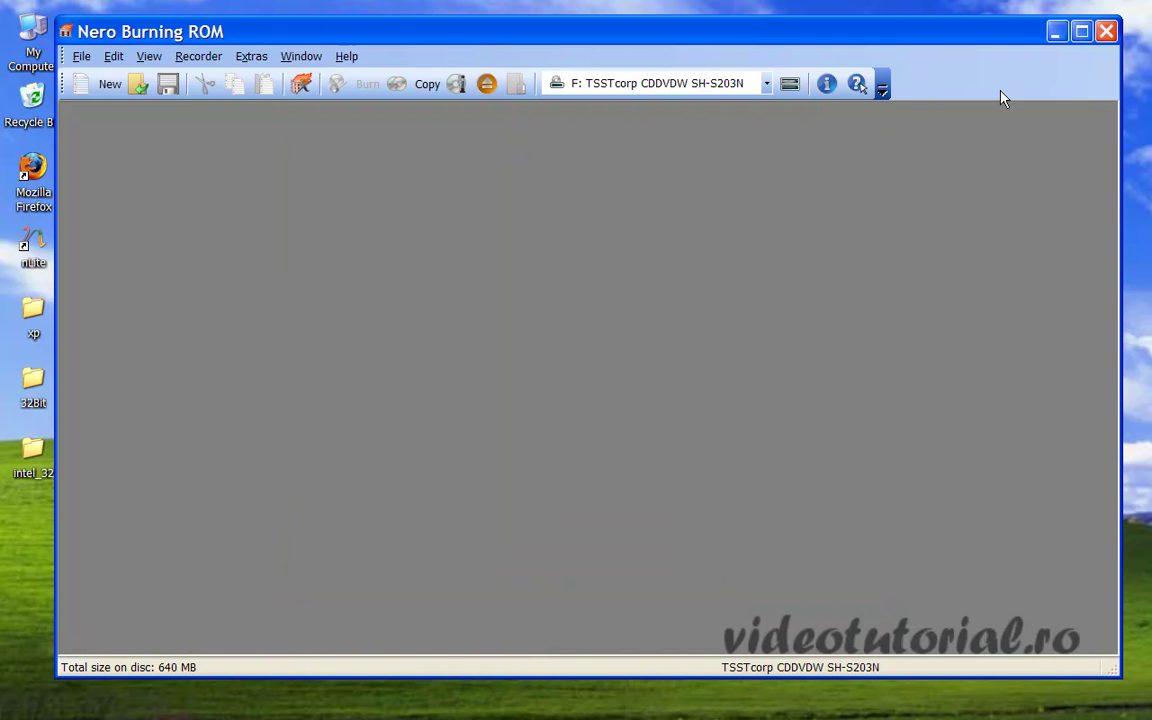
{"action": "left_click", "coordinate": [1106, 31]}
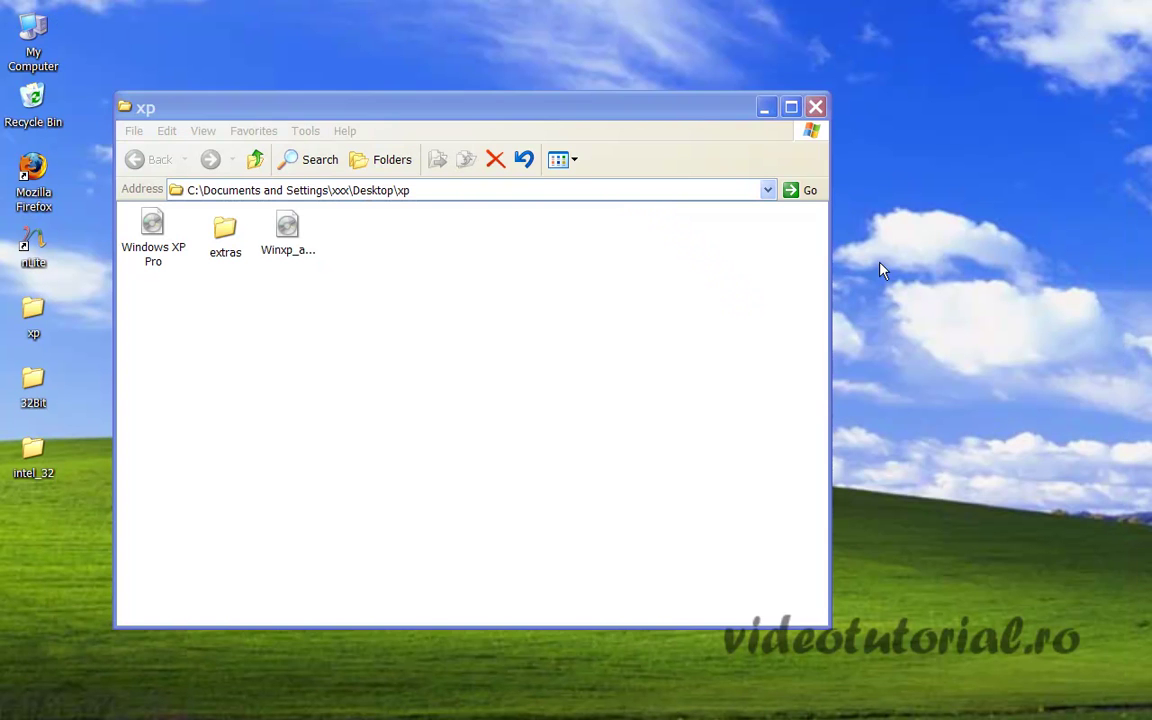
{"action": "left_click", "coordinate": [815, 107]}
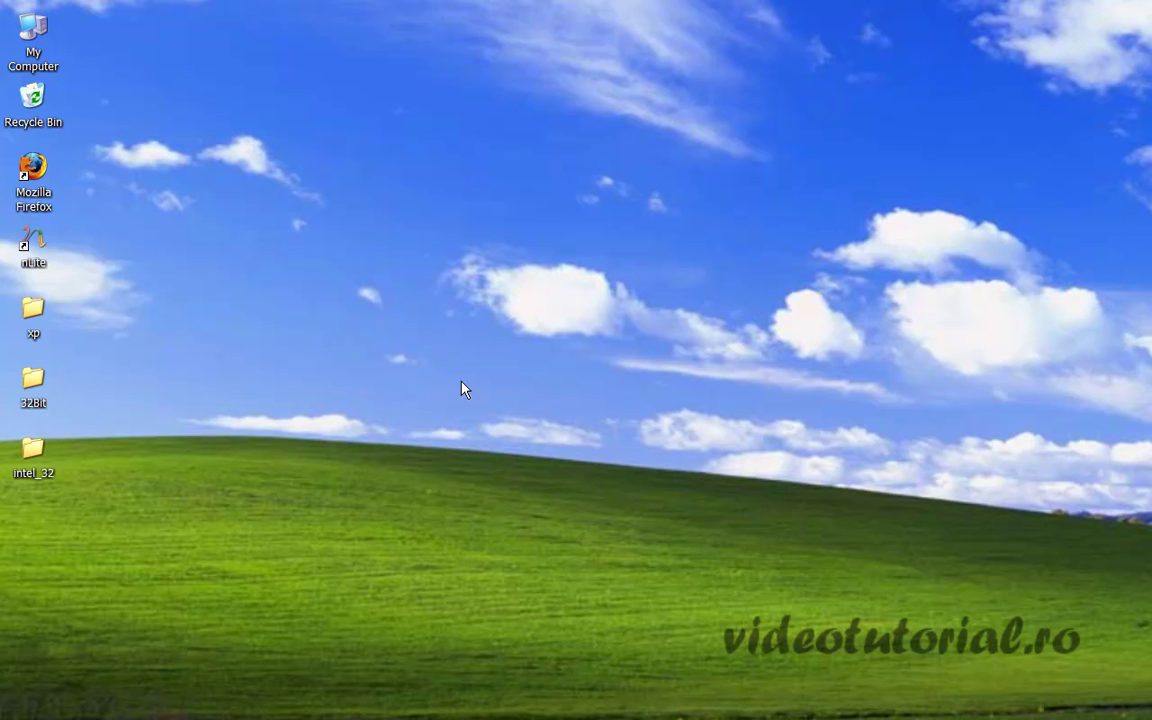
Step: Switch to Firefox, search Google for asus and open the ASUS International site
{"action": "left_click", "coordinate": [31, 171]}
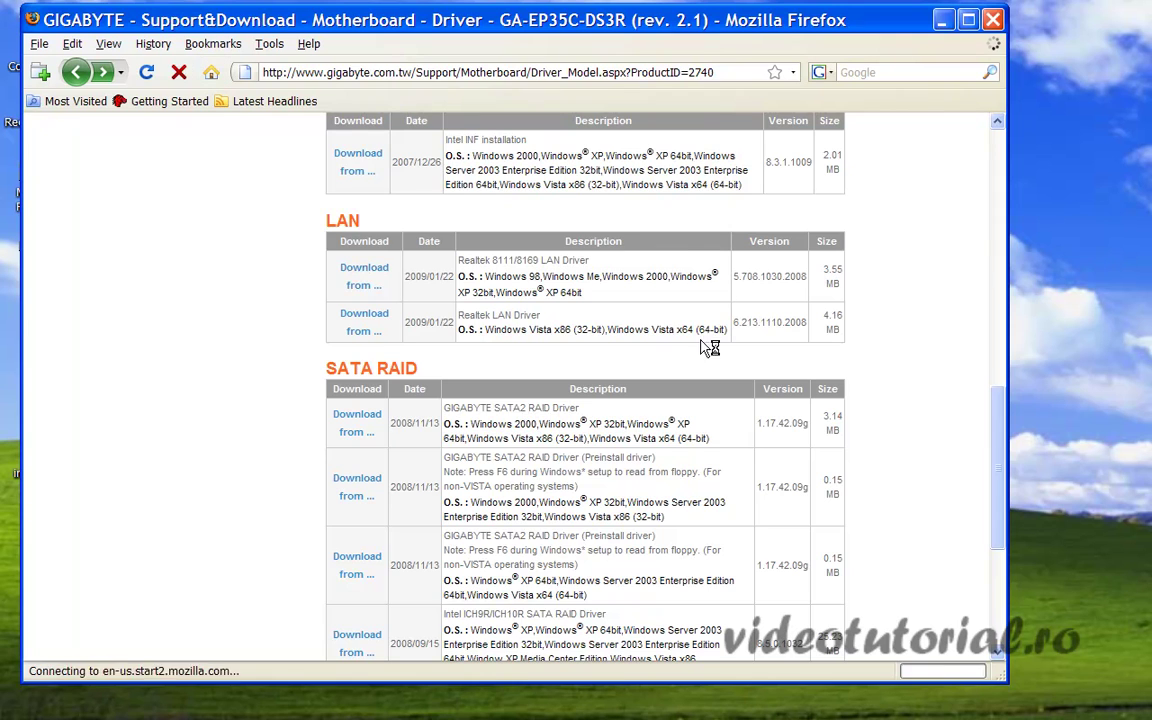
{"action": "left_click", "coordinate": [395, 298]}
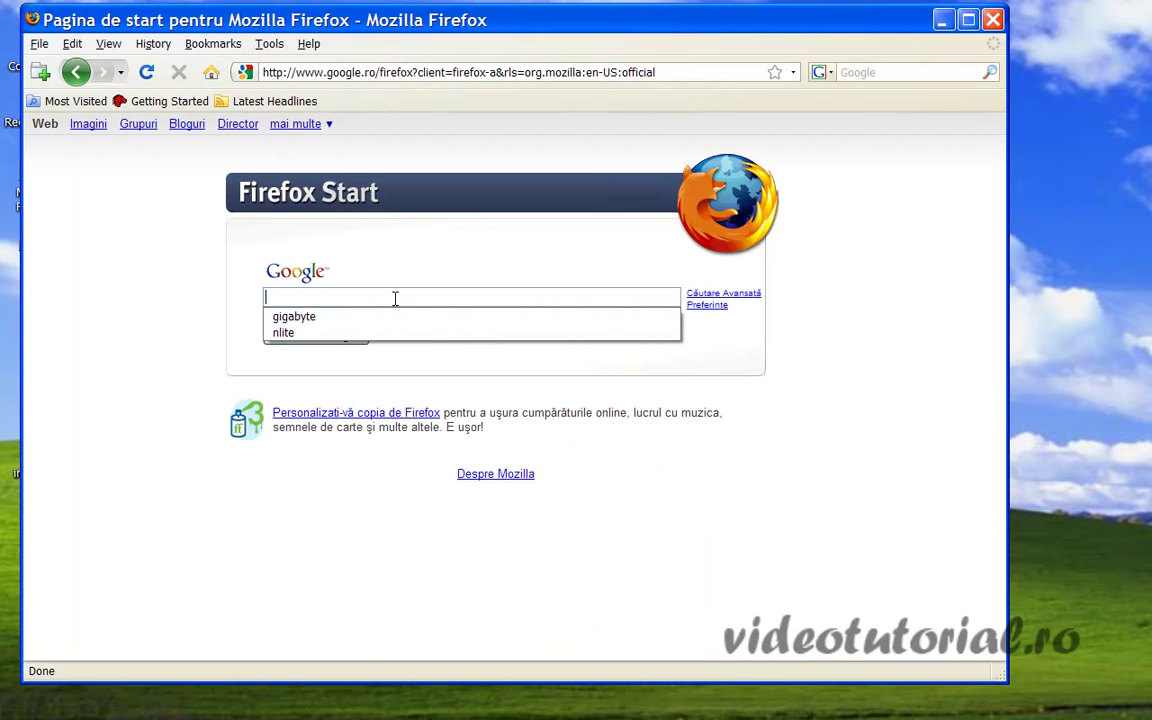
{"action": "type", "text": "a"}
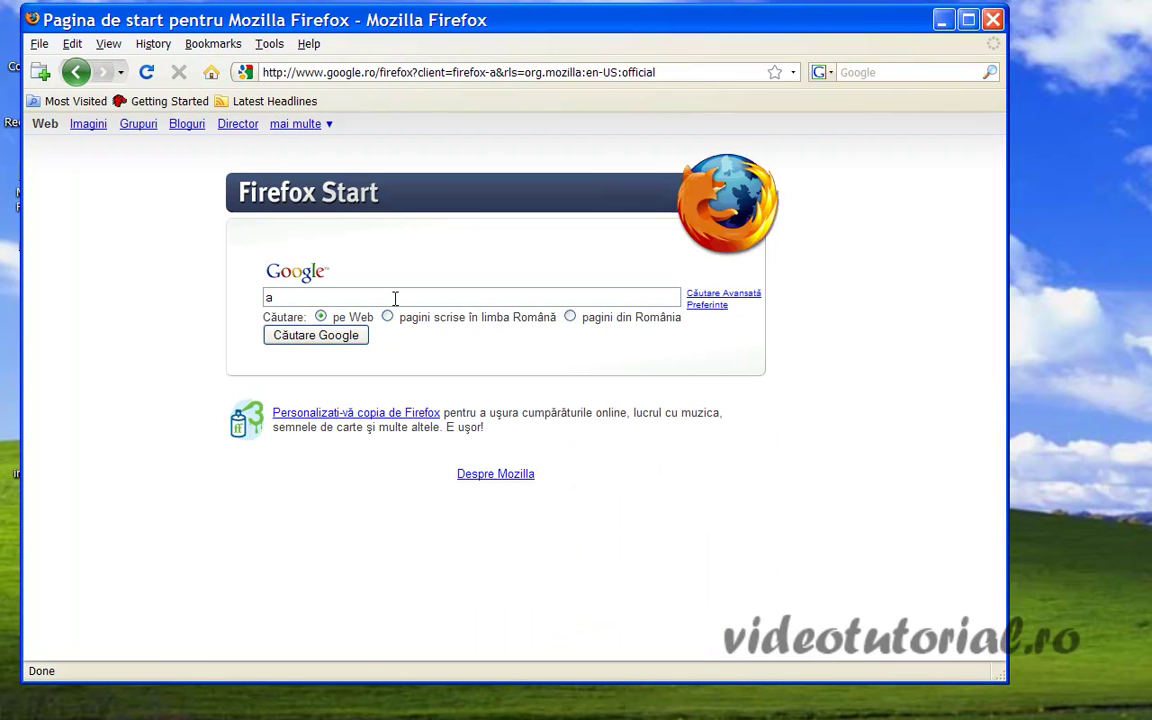
{"action": "type", "text": "sus"}
{"action": "key", "text": "Return"}
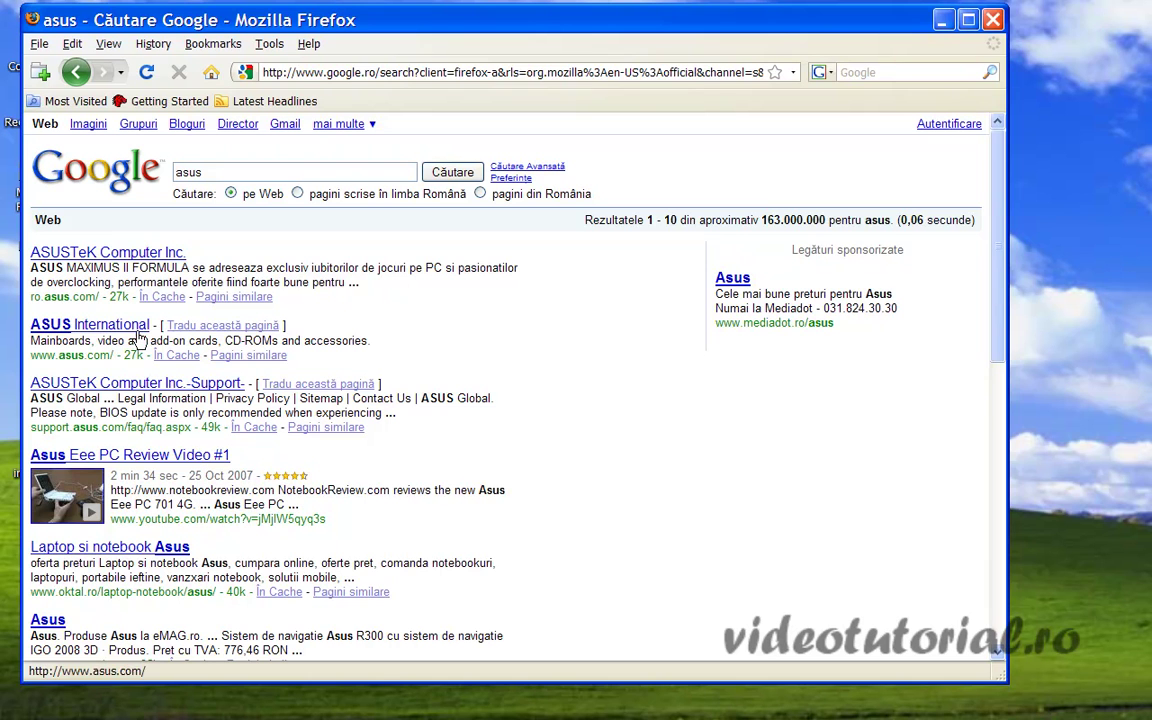
{"action": "left_click", "coordinate": [80, 324]}
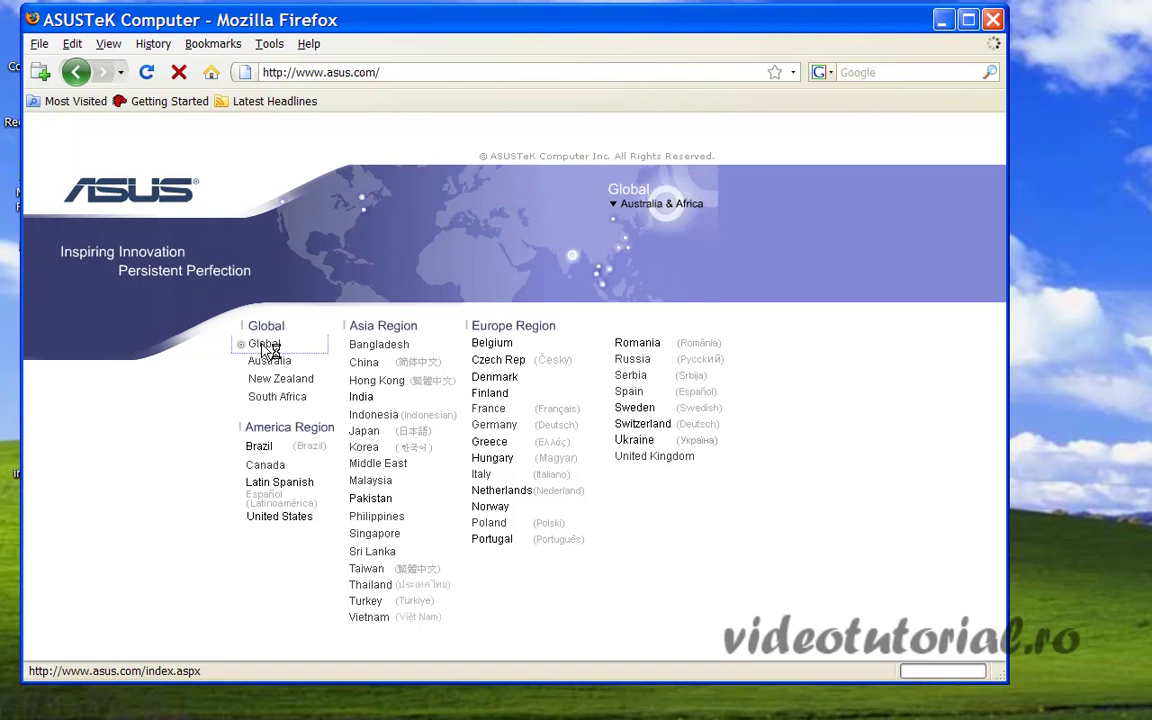
Step: Open the Global version of the ASUS site and go to the Motherboards product category
{"action": "left_click", "coordinate": [263, 348]}
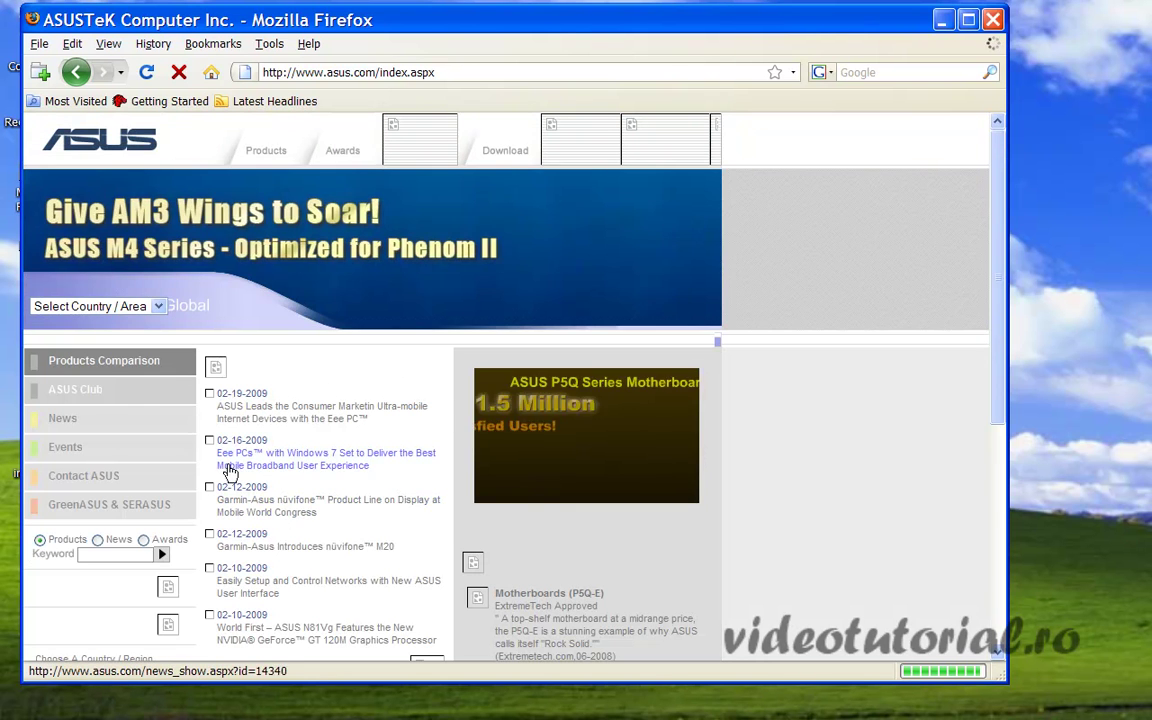
{"action": "scroll", "coordinate": [222, 378], "scroll_direction": "down", "scroll_amount": 3}
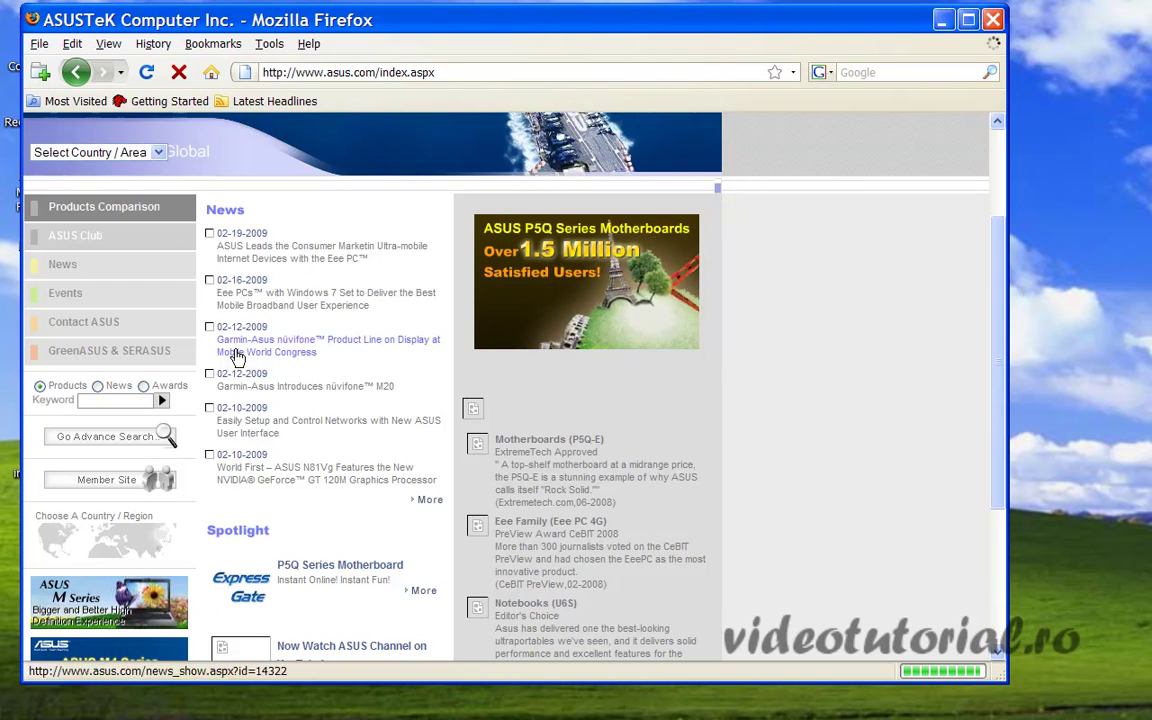
{"action": "scroll", "coordinate": [144, 384], "scroll_direction": "down", "scroll_amount": 3}
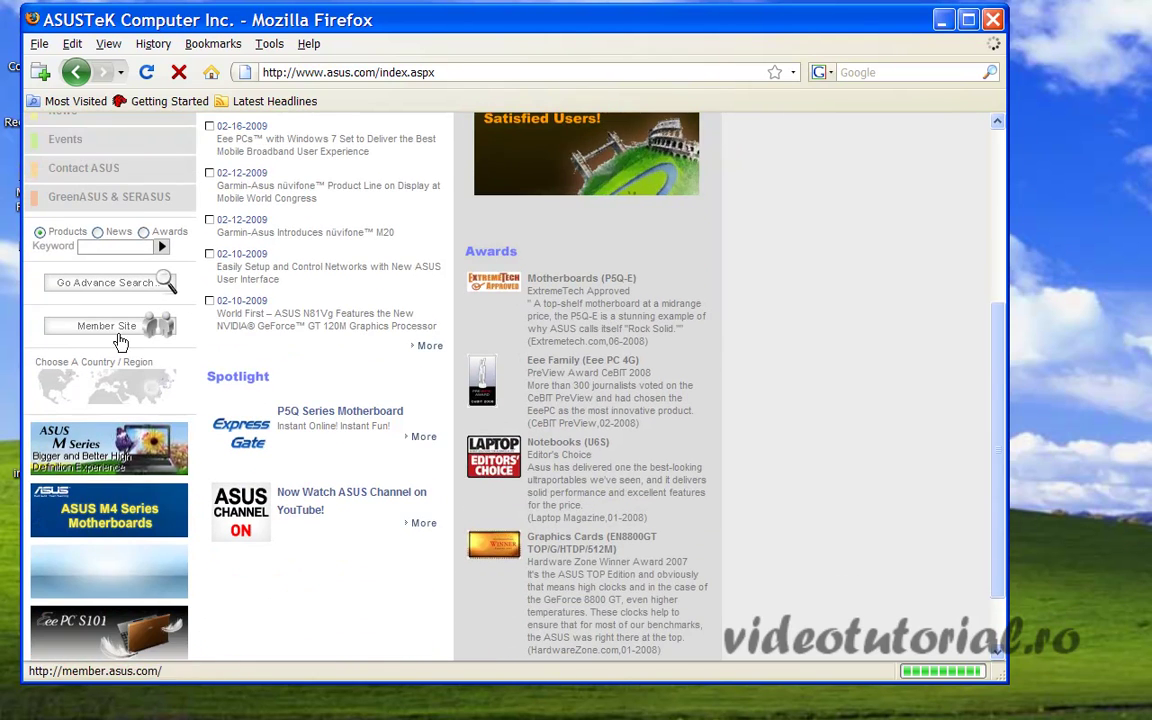
{"action": "scroll", "coordinate": [370, 384], "scroll_direction": "up", "scroll_amount": 3}
{"action": "scroll", "coordinate": [370, 384], "scroll_direction": "up", "scroll_amount": 3}
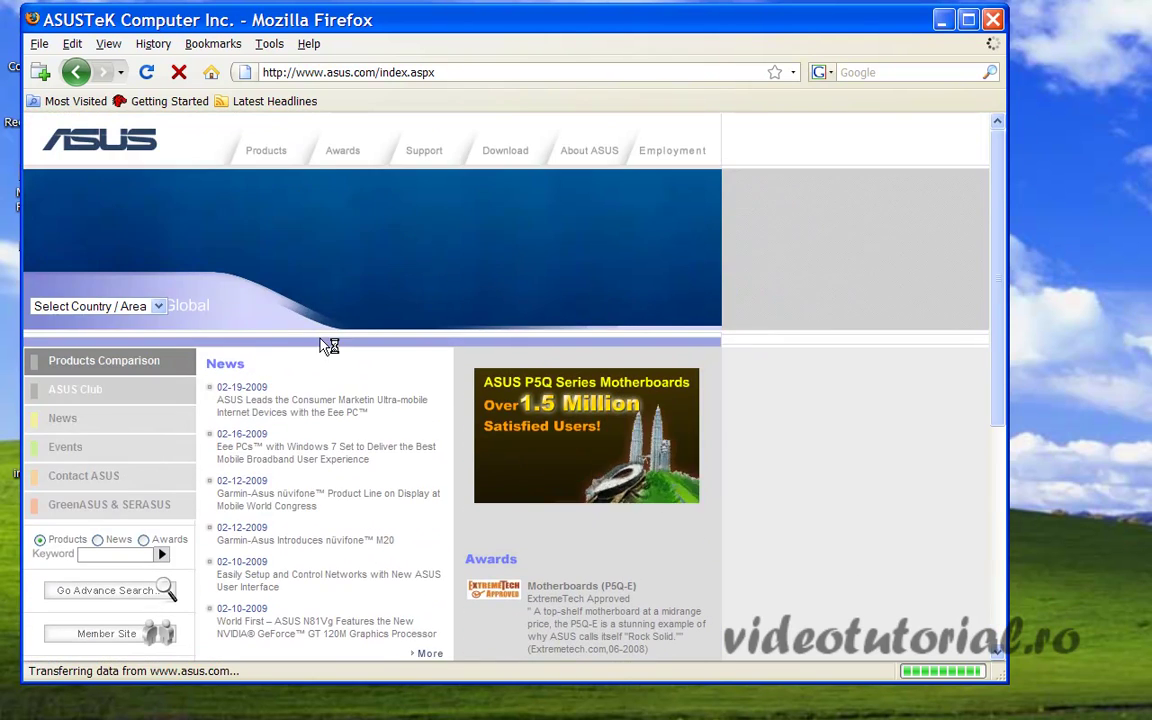
{"action": "mouse_move", "coordinate": [278, 159]}
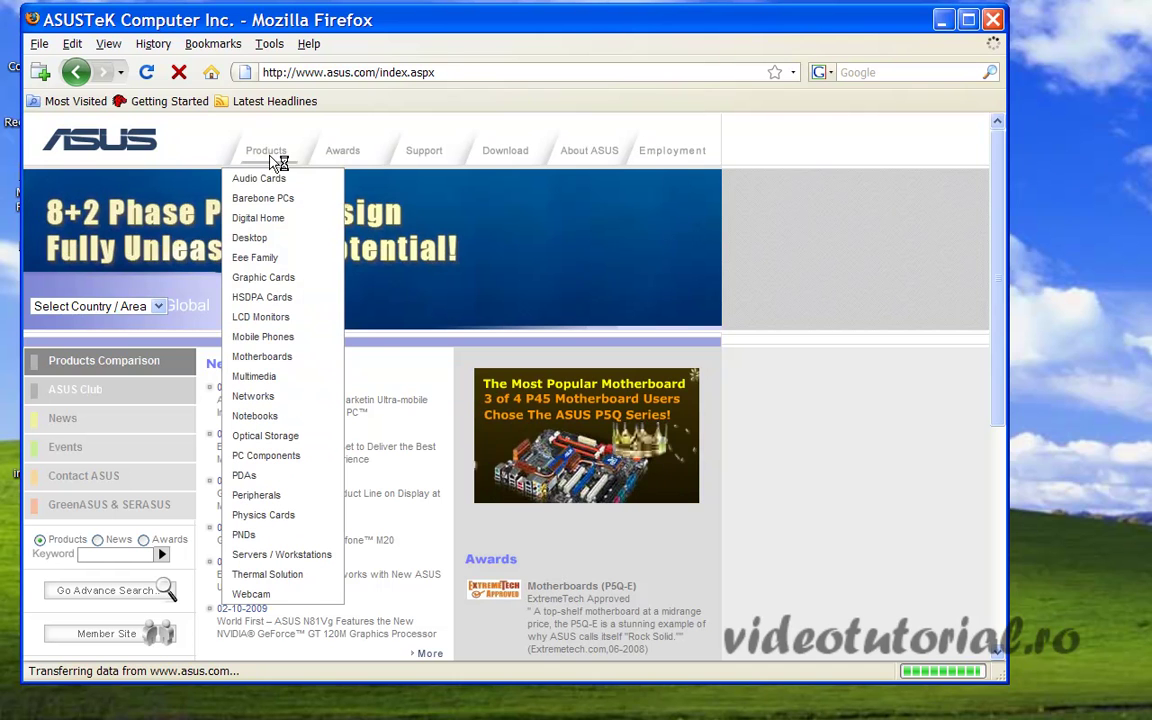
{"action": "left_click", "coordinate": [262, 360]}
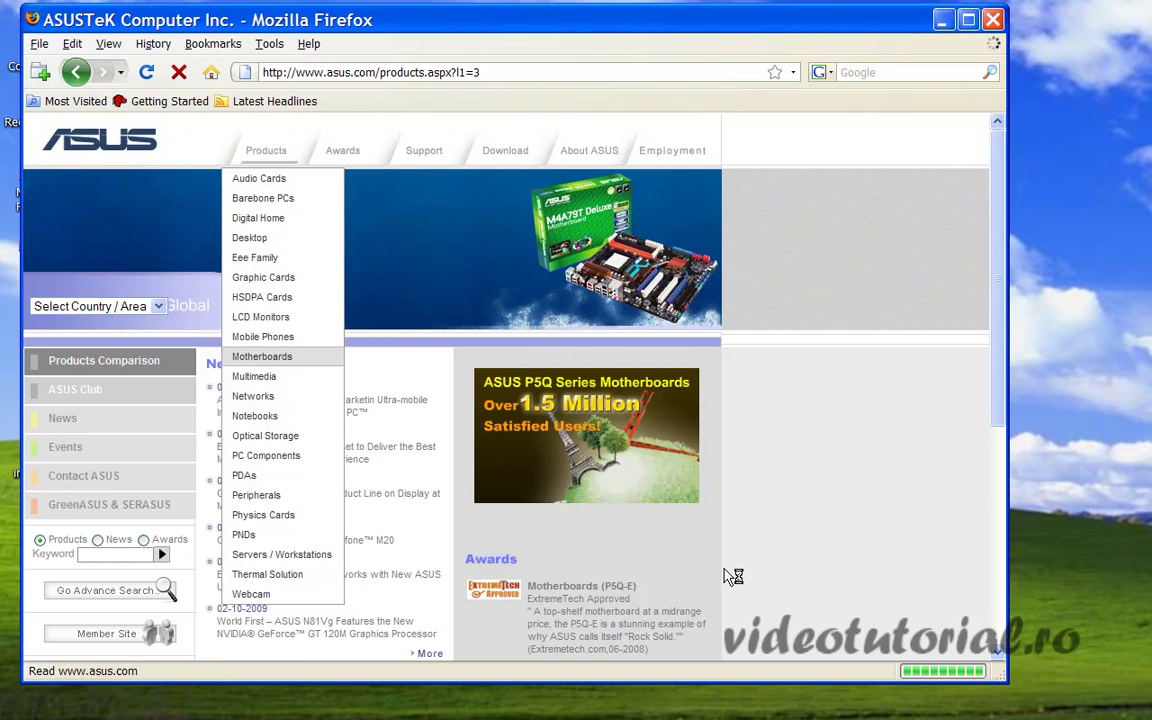
Step: Open the INTEL Socket 775 motherboards and list the products with the Intel P43 chipset
{"action": "scroll", "coordinate": [240, 475], "scroll_direction": "down", "scroll_amount": 3}
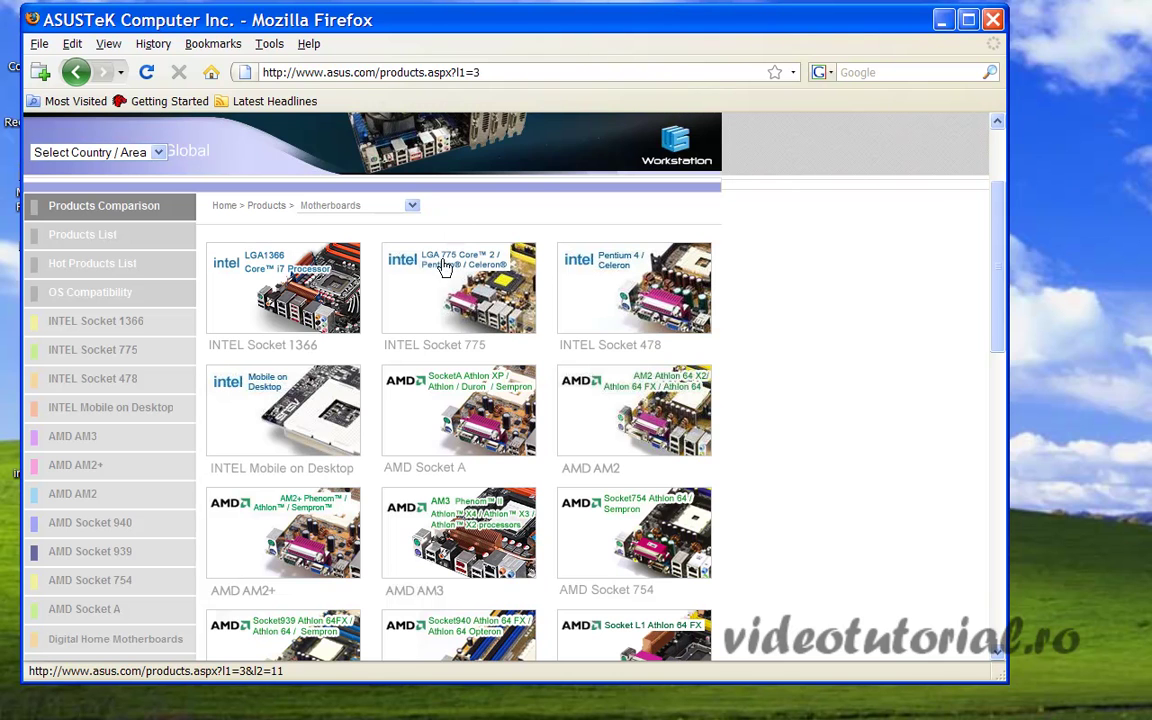
{"action": "left_click", "coordinate": [458, 280]}
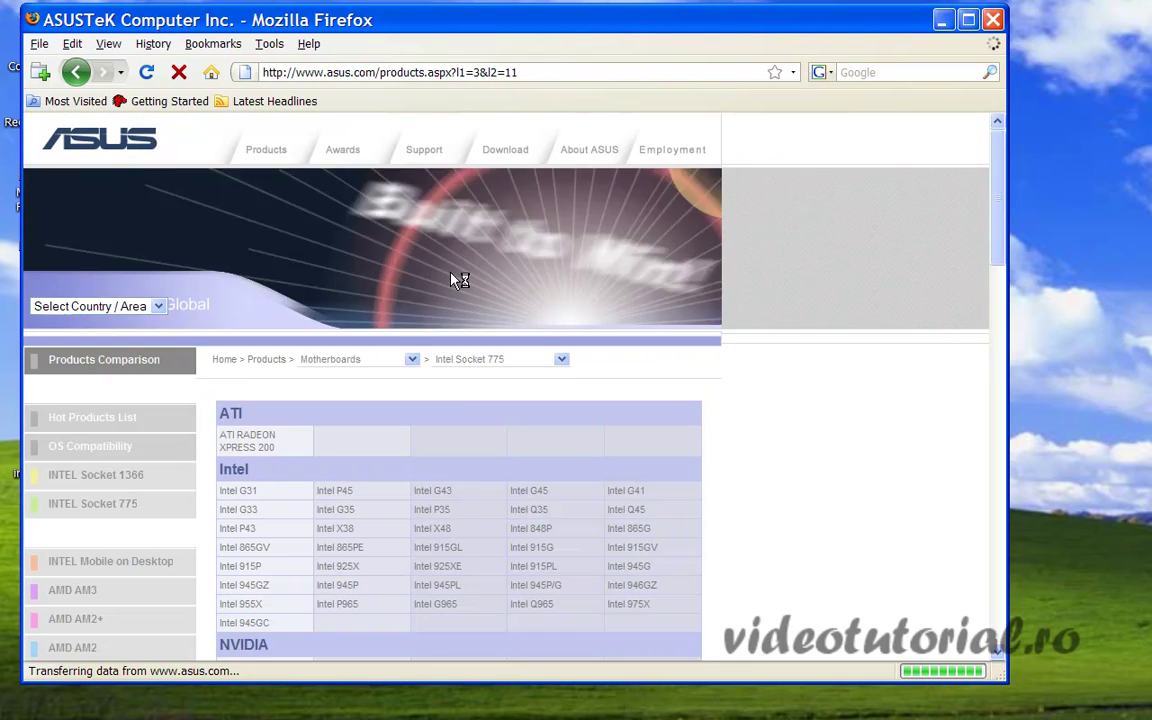
{"action": "scroll", "coordinate": [322, 445], "scroll_direction": "down", "scroll_amount": 3}
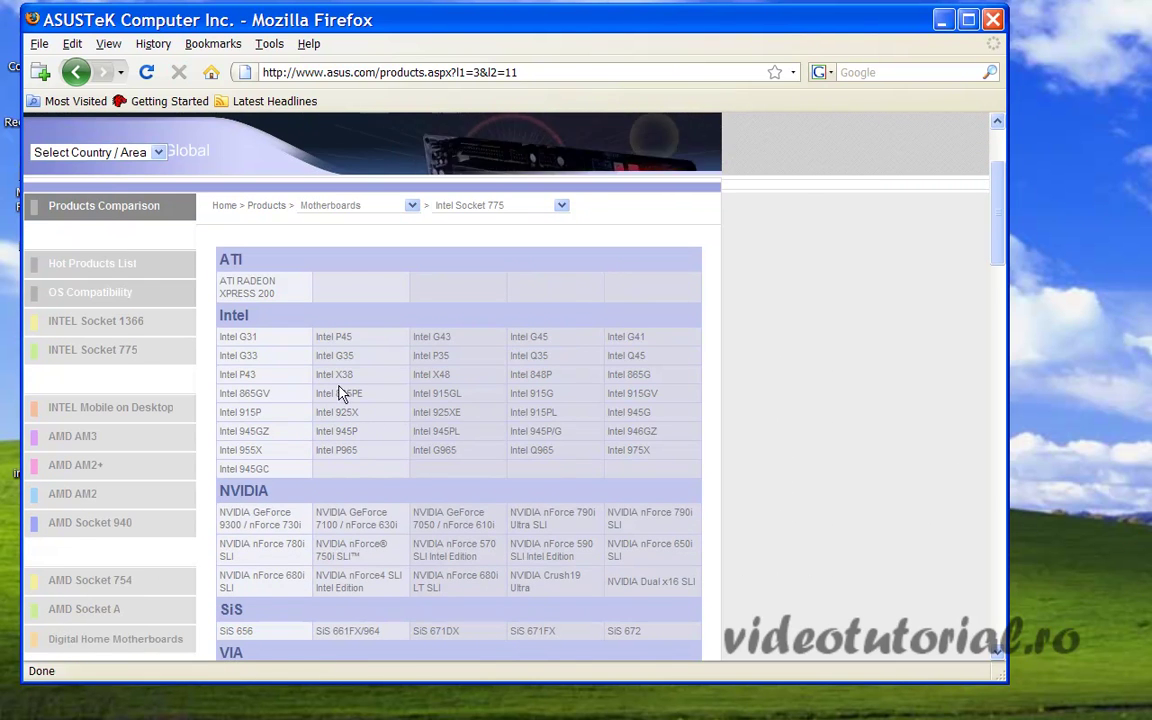
{"action": "scroll", "coordinate": [303, 370], "scroll_direction": "down", "scroll_amount": 3}
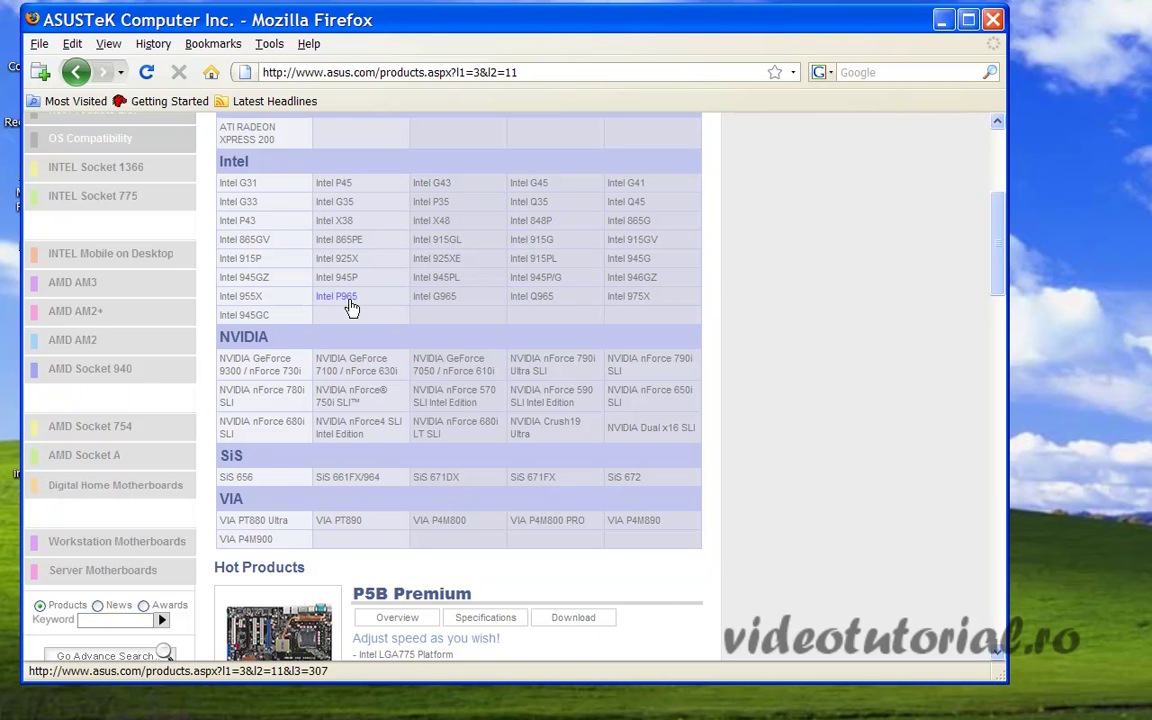
{"action": "left_click", "coordinate": [241, 222]}
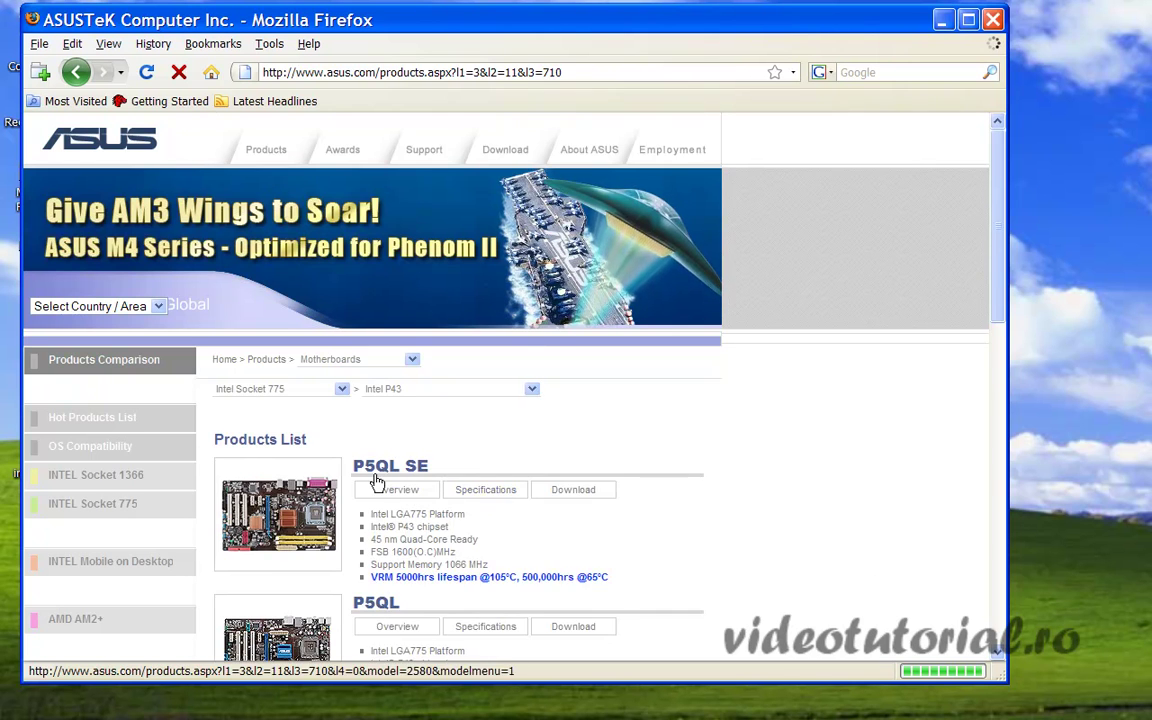
Step: Open the P5QL PRO download page, dismiss the operating system prompt and set the page's operating system to WinXP
{"action": "scroll", "coordinate": [491, 455], "scroll_direction": "down", "scroll_amount": 3}
{"action": "scroll", "coordinate": [489, 425], "scroll_direction": "down", "scroll_amount": 5}
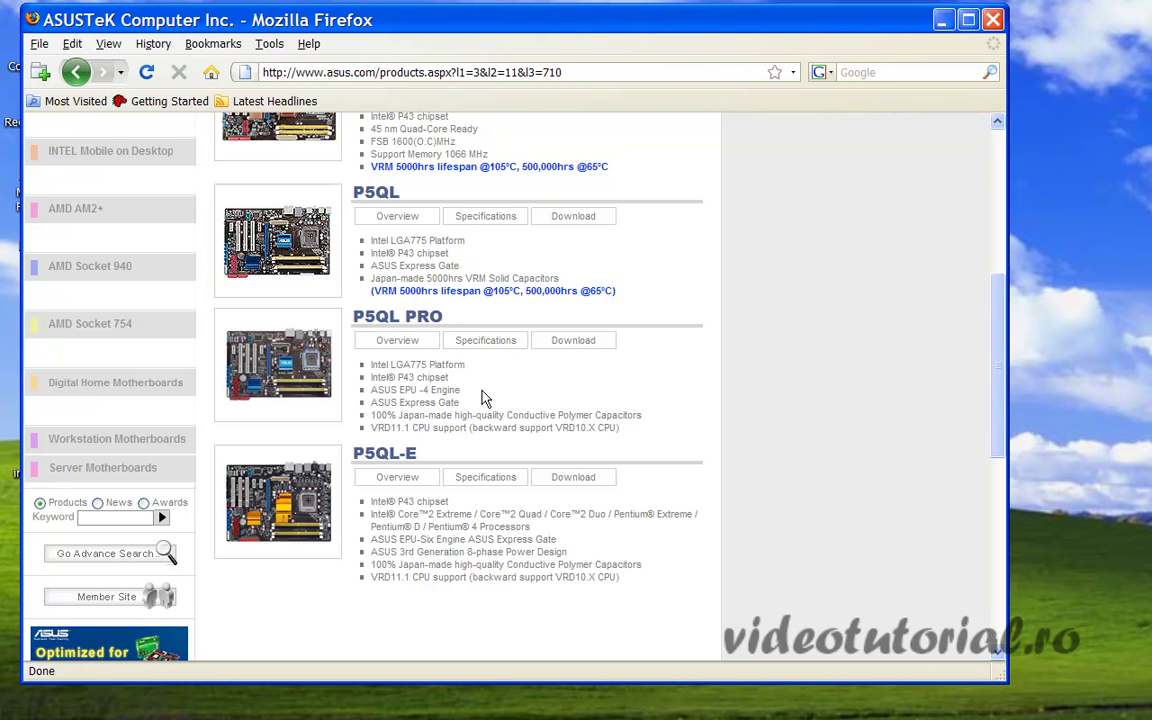
{"action": "left_click", "coordinate": [584, 340]}
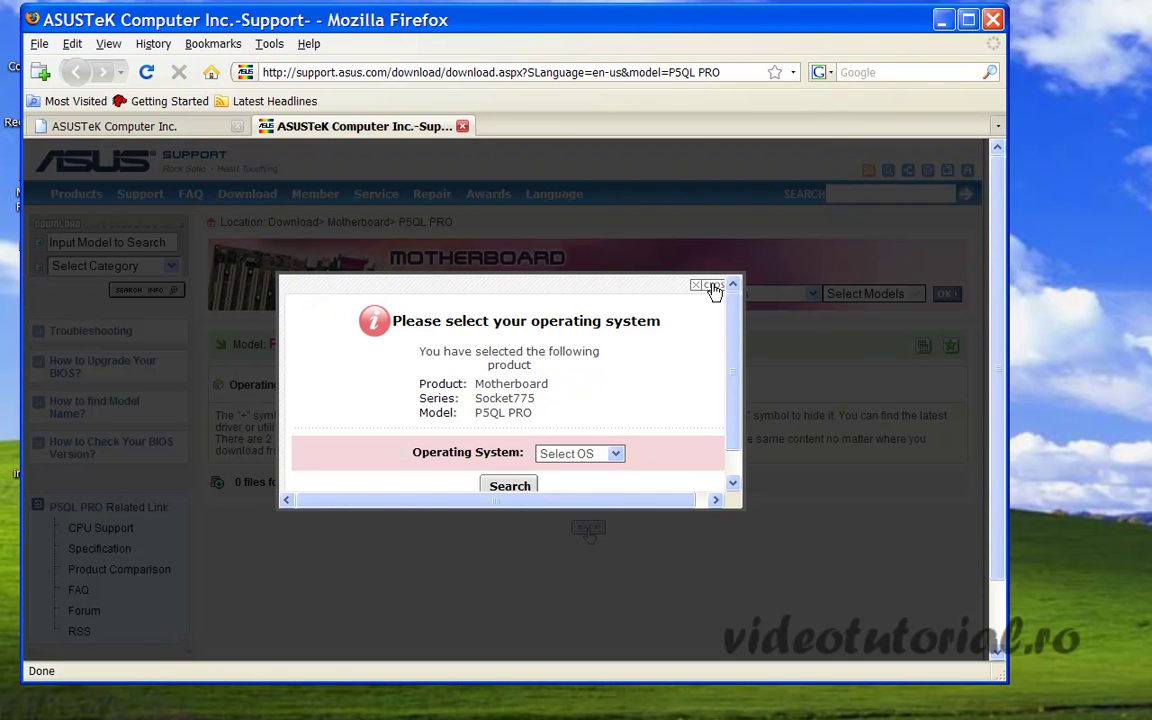
{"action": "left_click", "coordinate": [712, 286]}
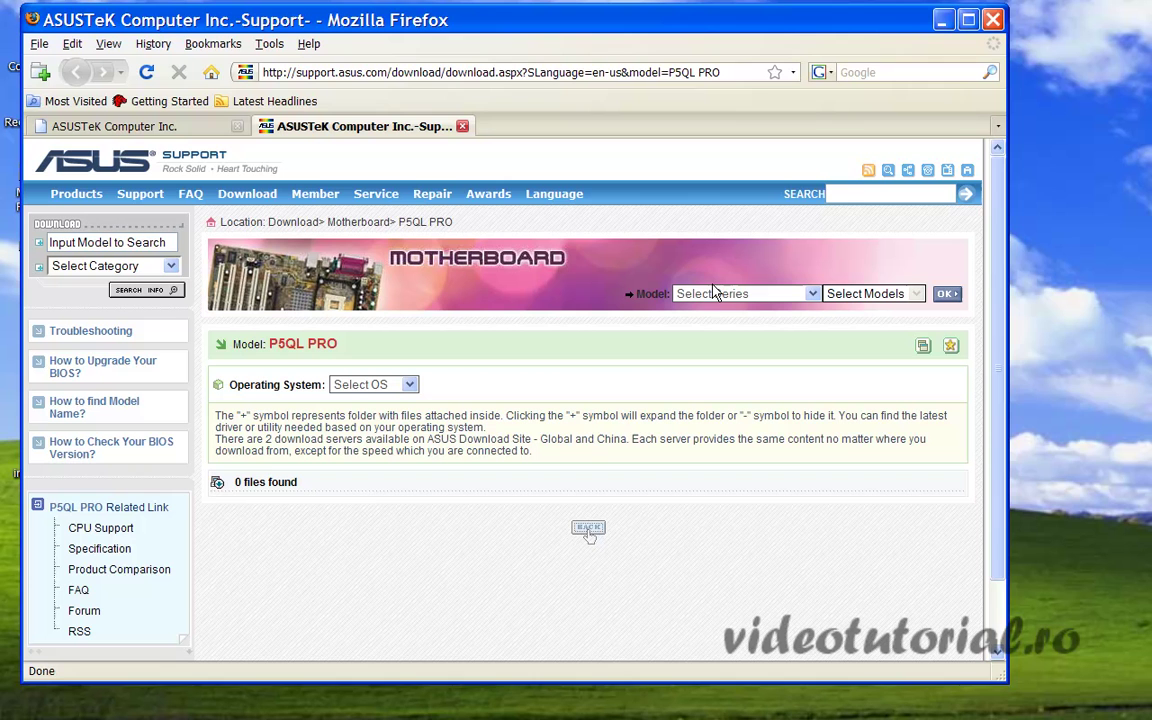
{"action": "left_click", "coordinate": [410, 386]}
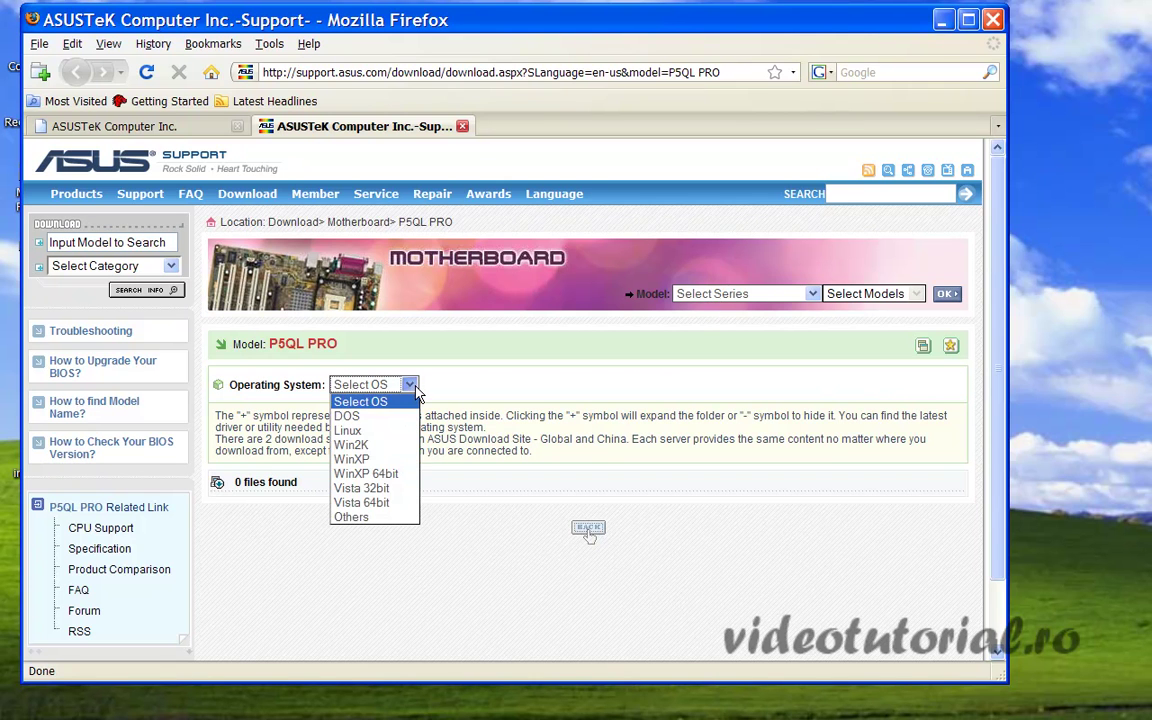
{"action": "left_click", "coordinate": [355, 459]}
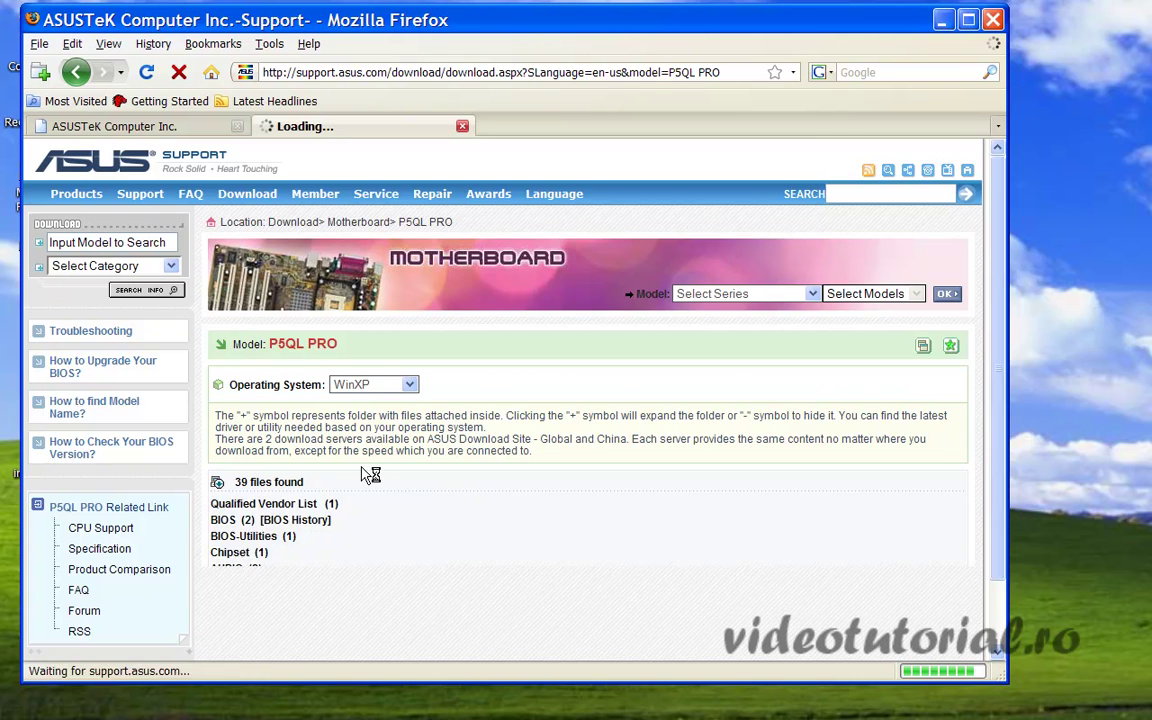
Step: Expand the SATA driver category and request the Marvell 6121 SATA driver V1.2.0.57 from the Global server
{"action": "scroll", "coordinate": [364, 433], "scroll_direction": "down", "scroll_amount": 3}
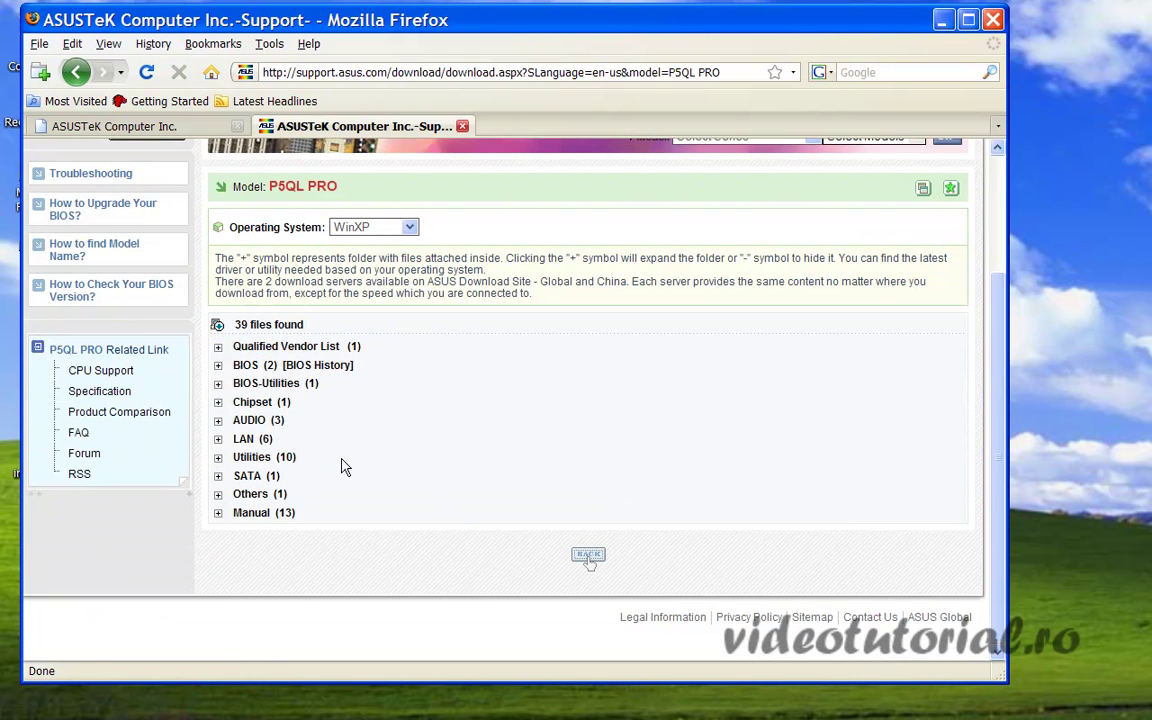
{"action": "left_click", "coordinate": [217, 483]}
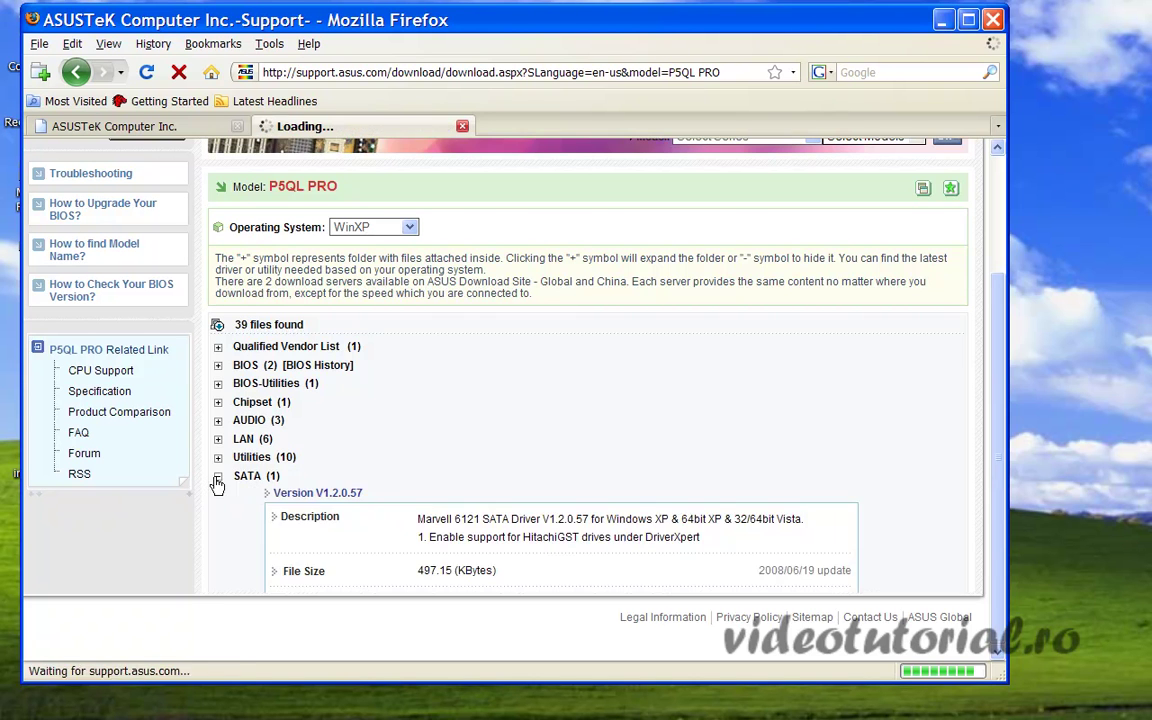
{"action": "scroll", "coordinate": [510, 455], "scroll_direction": "down", "scroll_amount": 3}
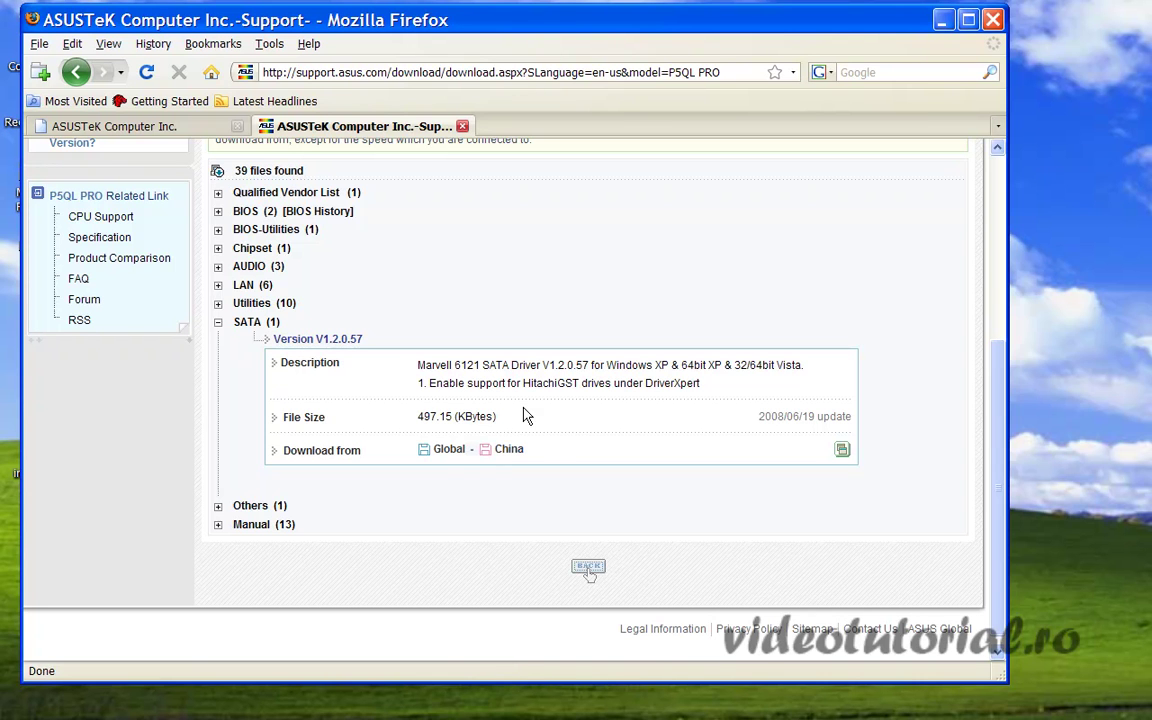
{"action": "left_click", "coordinate": [443, 452]}
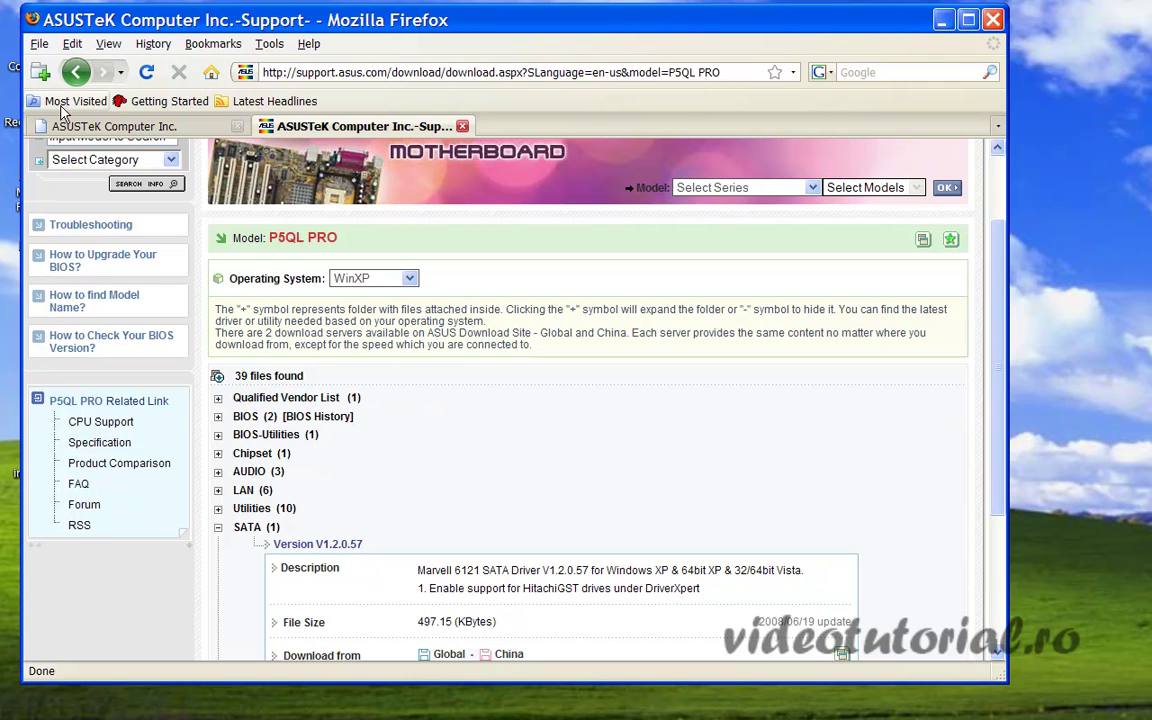
Step: Leave the P5QL PRO downloads and return to the Intel P43 motherboard product list
{"action": "left_click", "coordinate": [75, 72]}
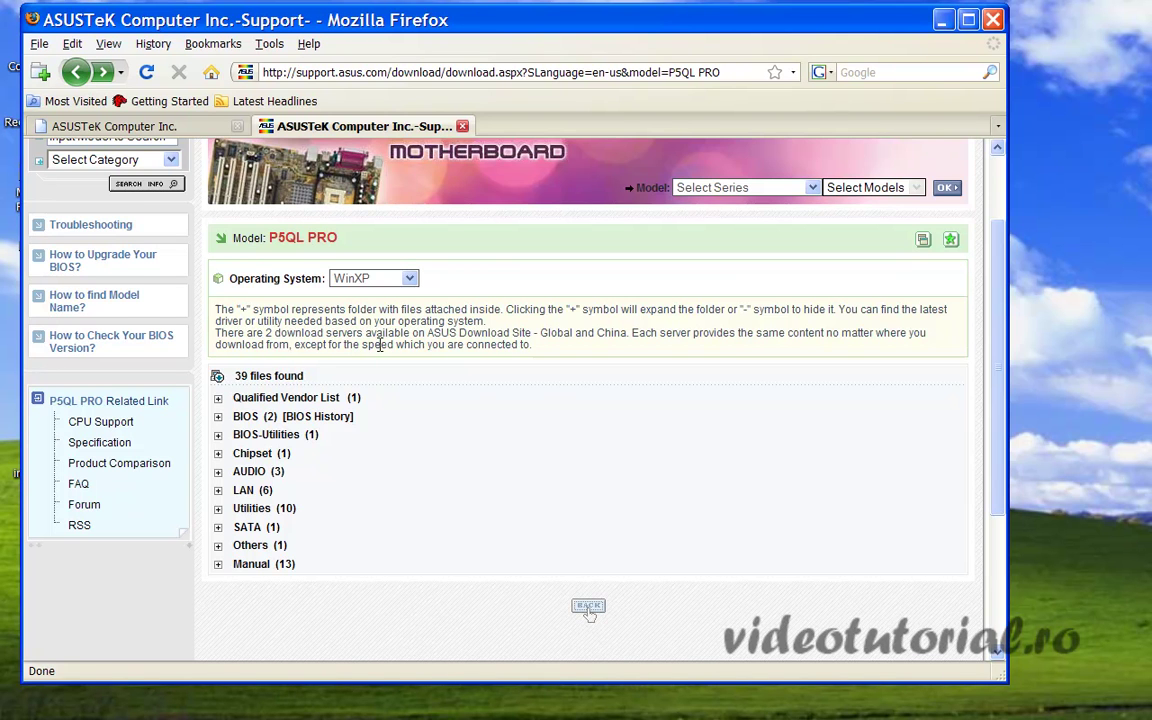
{"action": "left_click", "coordinate": [588, 607]}
{"action": "mouse_move", "coordinate": [158, 194]}
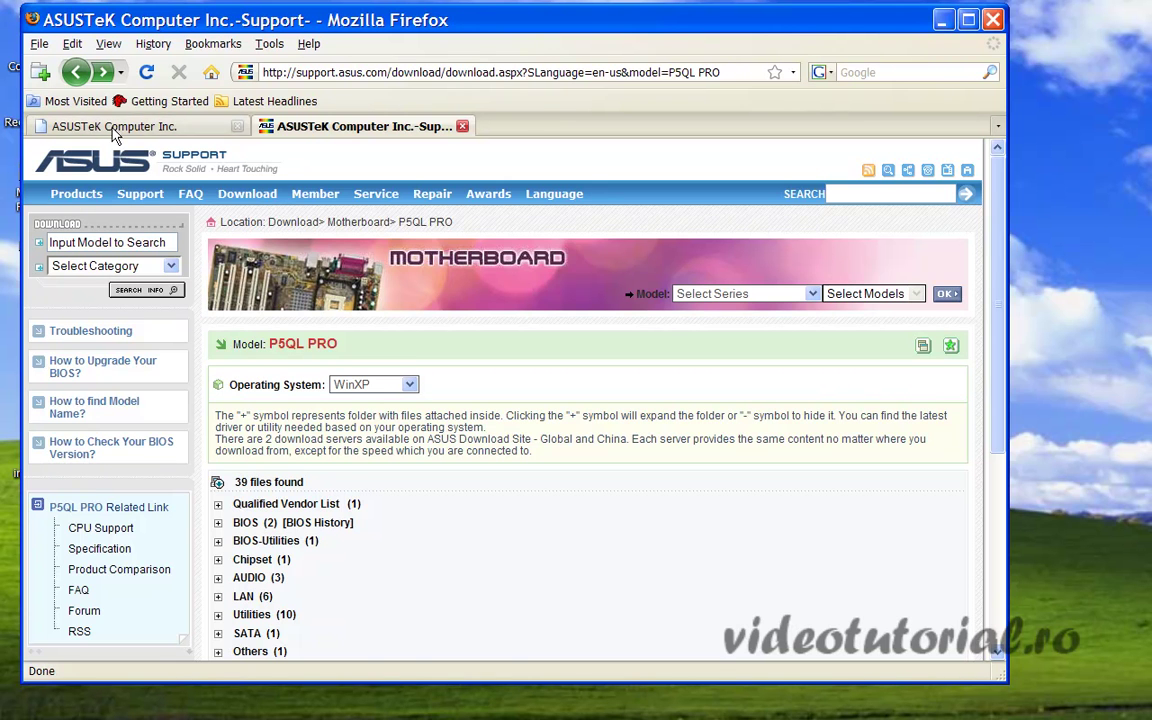
{"action": "left_click", "coordinate": [80, 127]}
{"action": "scroll", "coordinate": [398, 424], "scroll_direction": "up", "scroll_amount": 4}
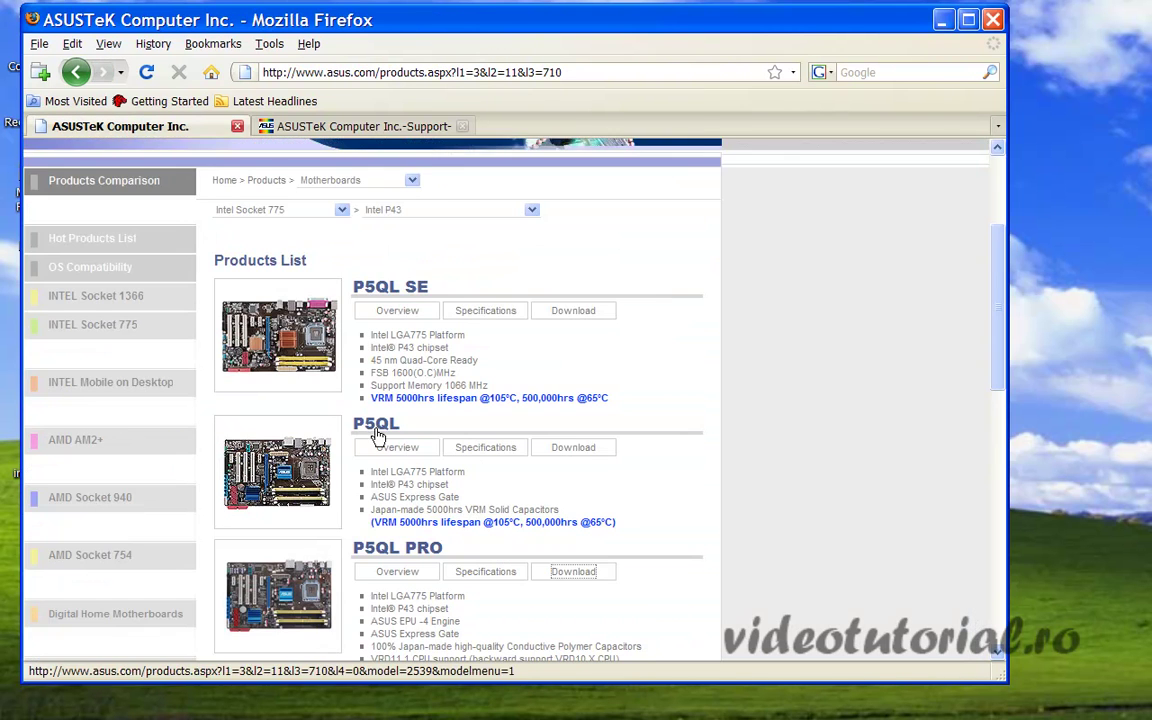
Step: Open the P5QL-E specifications and examine its chipset and storage controller details
{"action": "scroll", "coordinate": [410, 450], "scroll_direction": "down", "scroll_amount": 5}
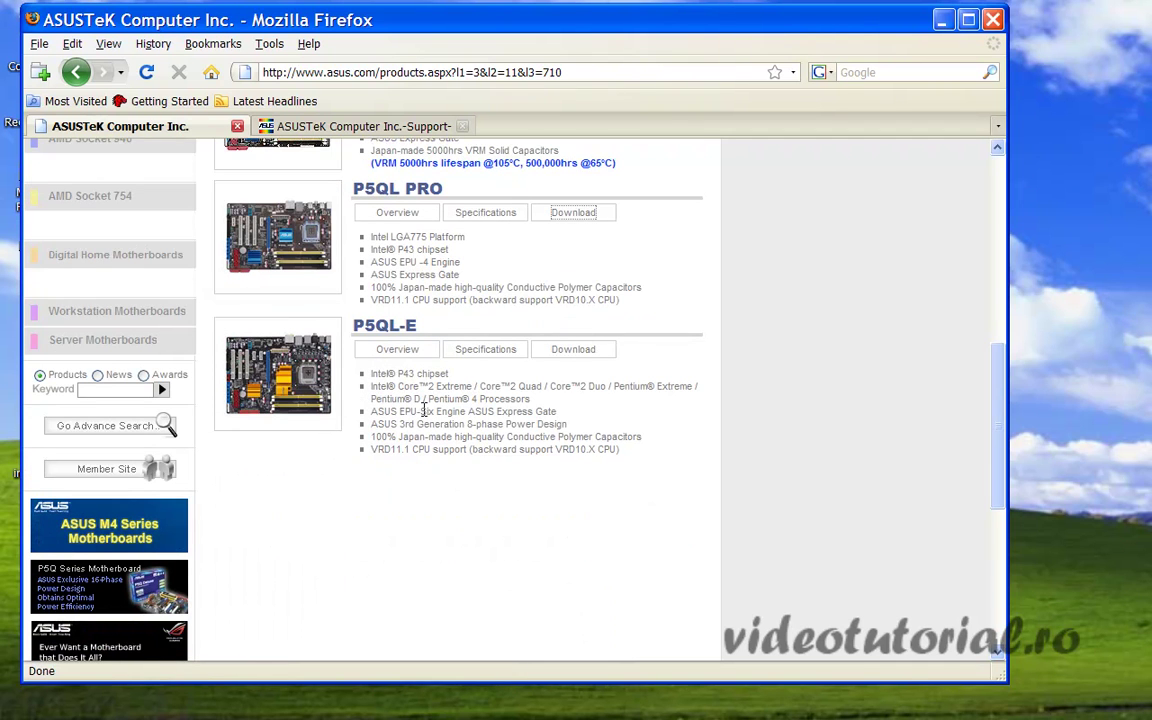
{"action": "left_click", "coordinate": [474, 353]}
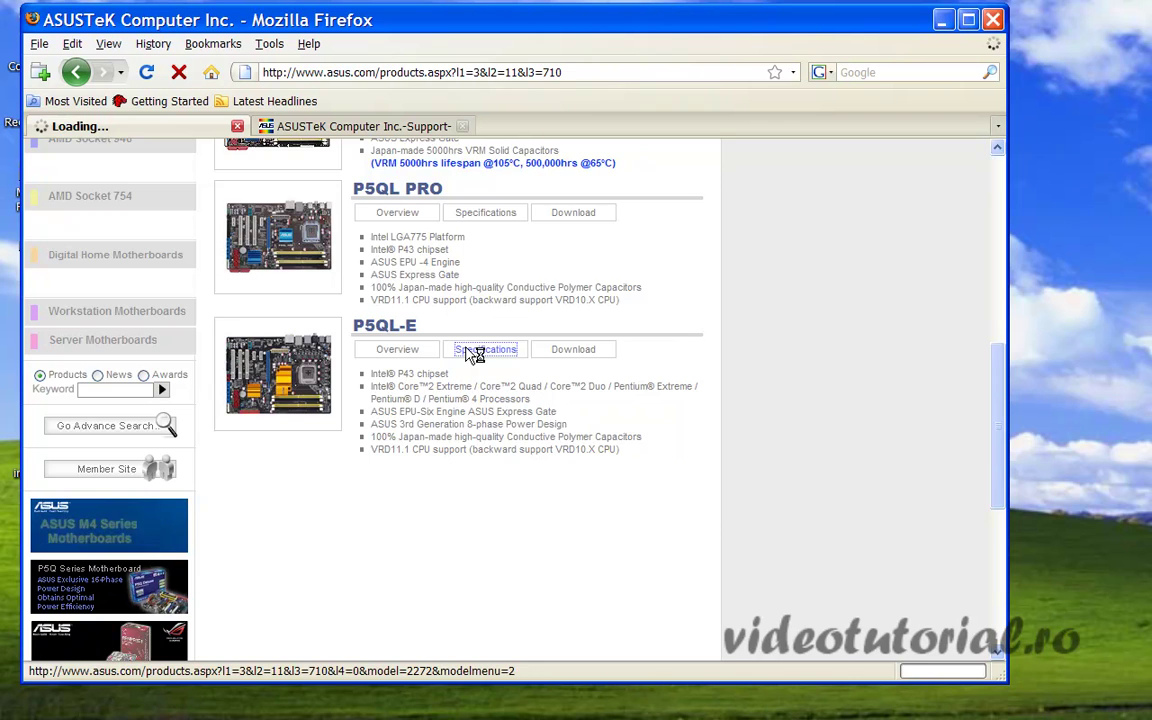
{"action": "scroll", "coordinate": [465, 500], "scroll_direction": "down", "scroll_amount": 5}
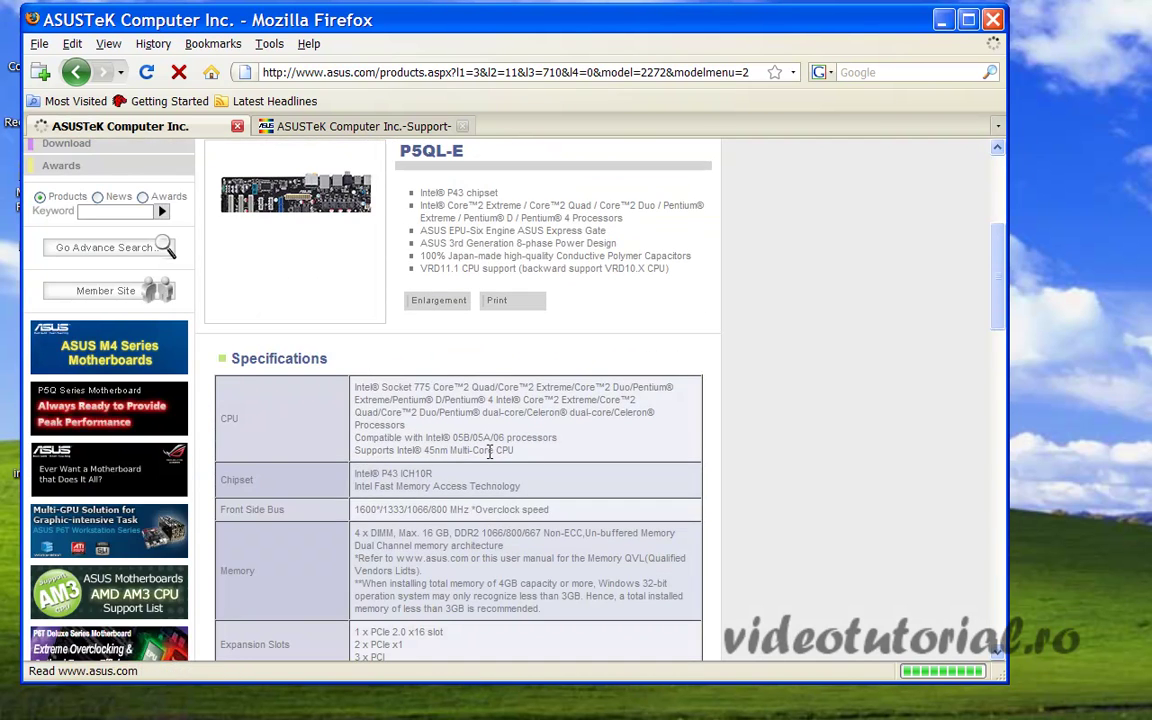
{"action": "scroll", "coordinate": [490, 451], "scroll_direction": "down", "scroll_amount": 4}
{"action": "scroll", "coordinate": [316, 514], "scroll_direction": "down", "scroll_amount": 2}
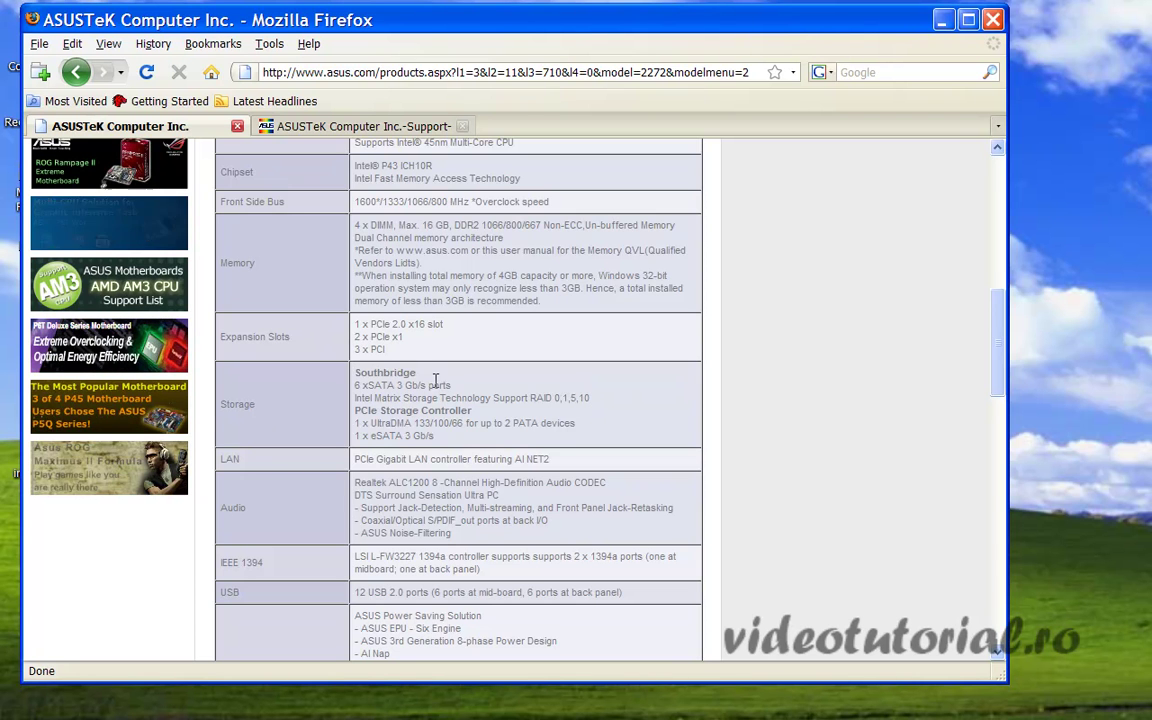
{"action": "scroll", "coordinate": [436, 380], "scroll_direction": "up", "scroll_amount": 7}
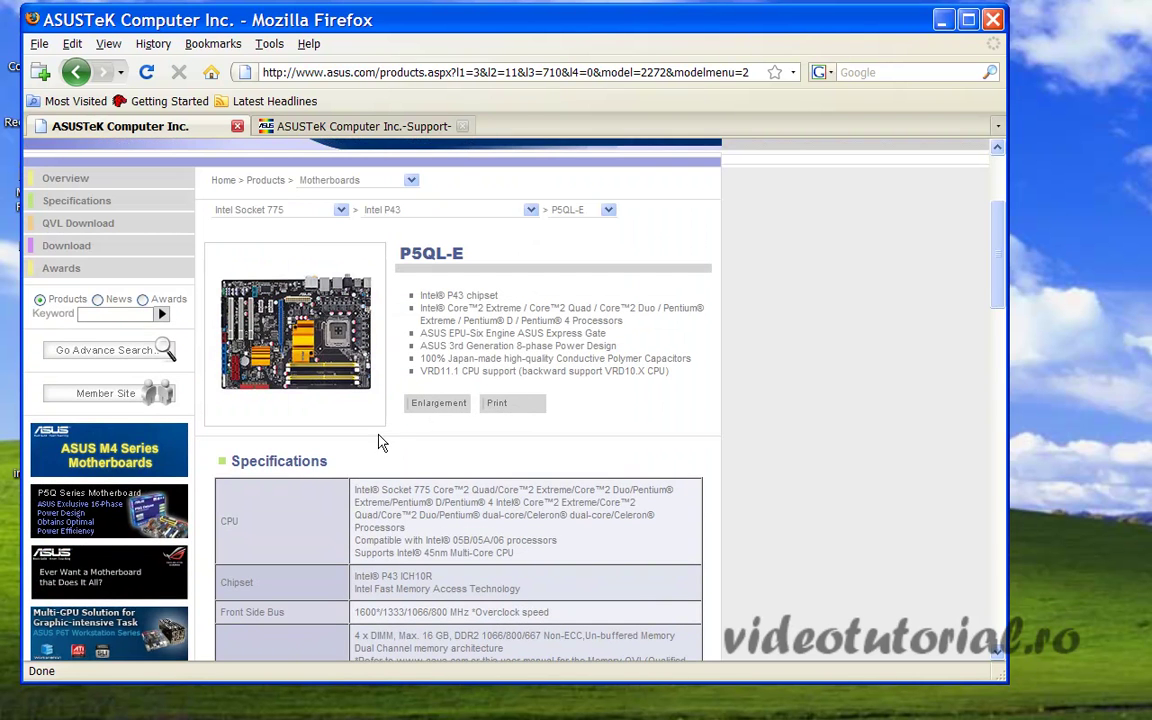
{"action": "scroll", "coordinate": [296, 494], "scroll_direction": "up", "scroll_amount": 3}
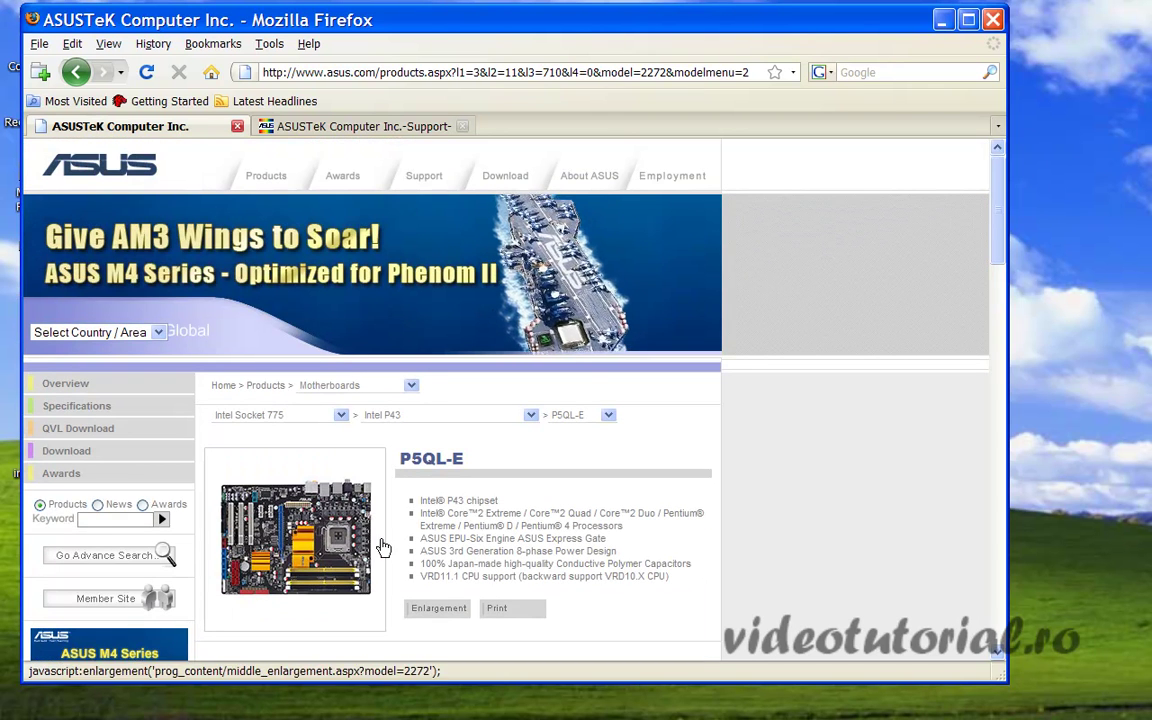
Step: Go back to the product list, then open the P5QL-E download page with WinXP as the operating system
{"action": "left_click", "coordinate": [449, 414]}
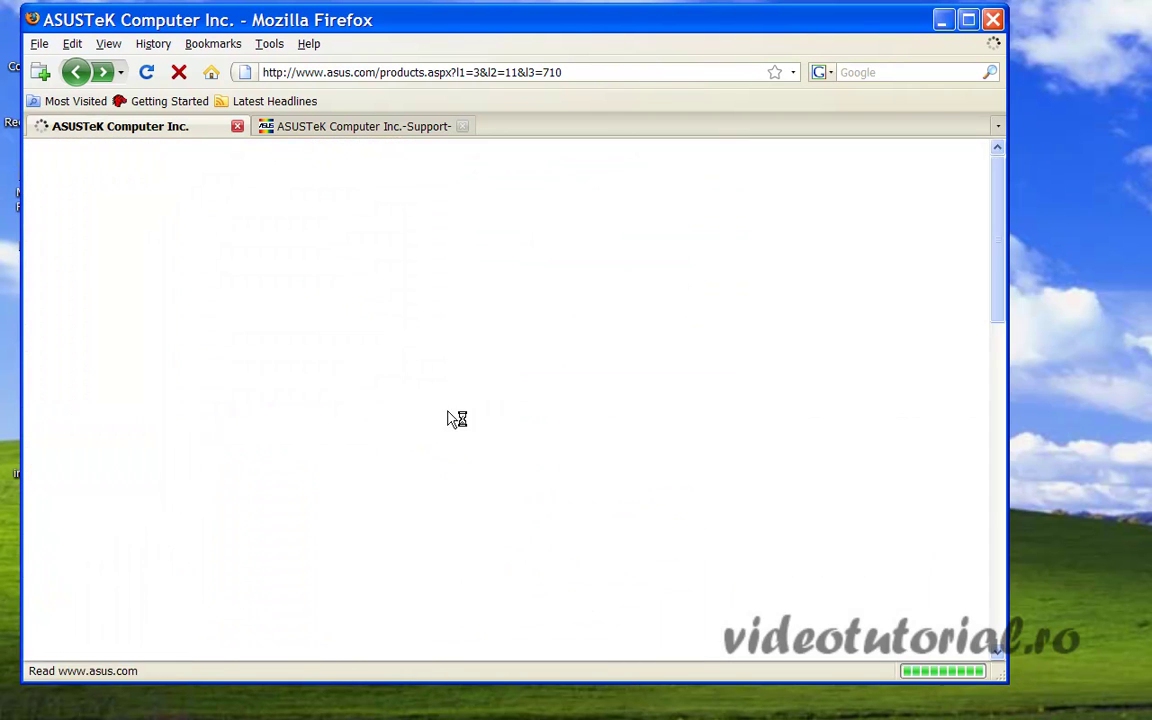
{"action": "scroll", "coordinate": [480, 460], "scroll_direction": "down", "scroll_amount": 5}
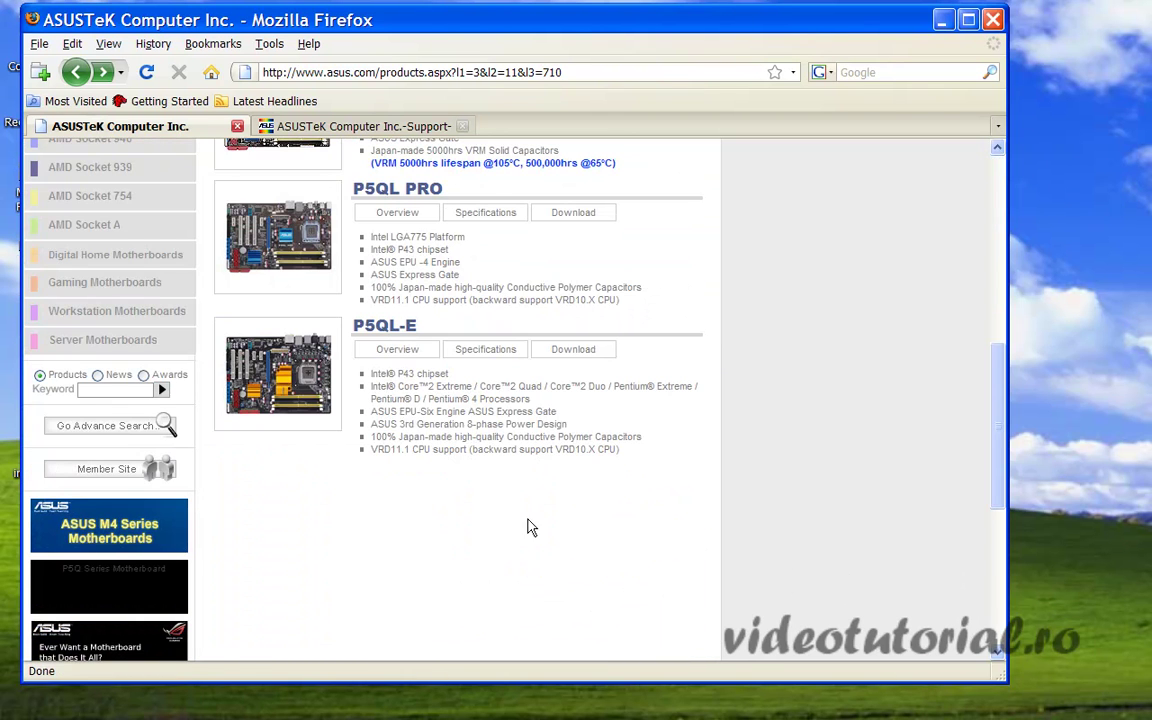
{"action": "left_click", "coordinate": [592, 352]}
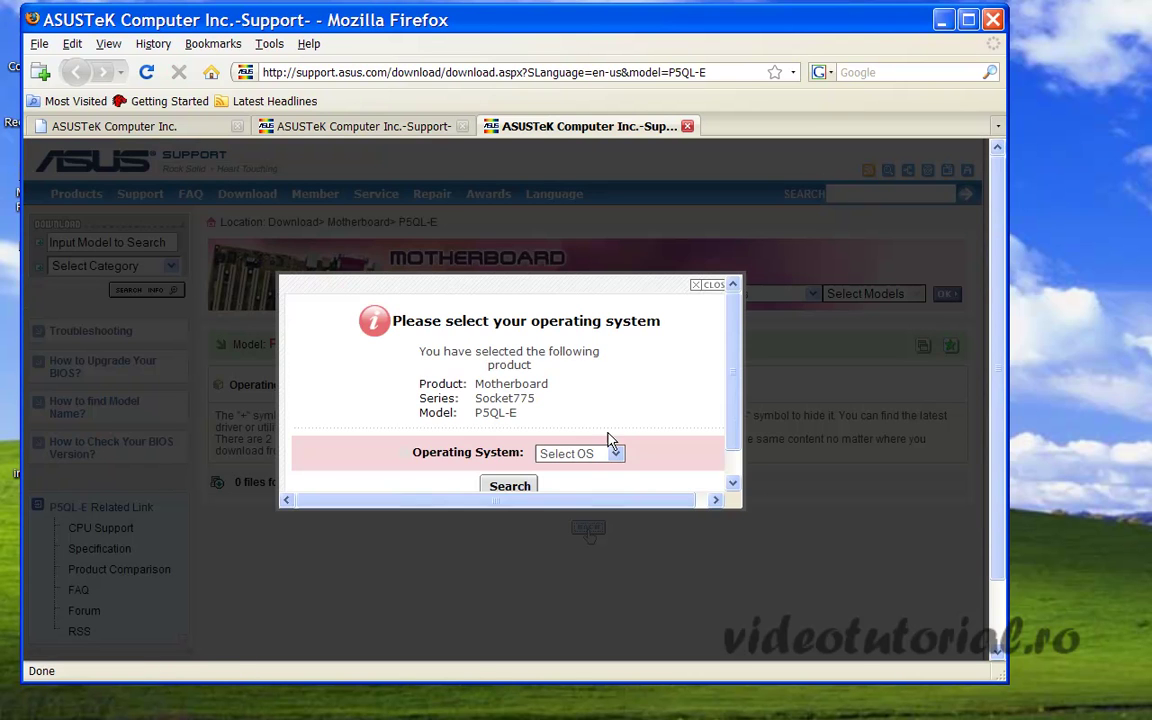
{"action": "left_click", "coordinate": [703, 291]}
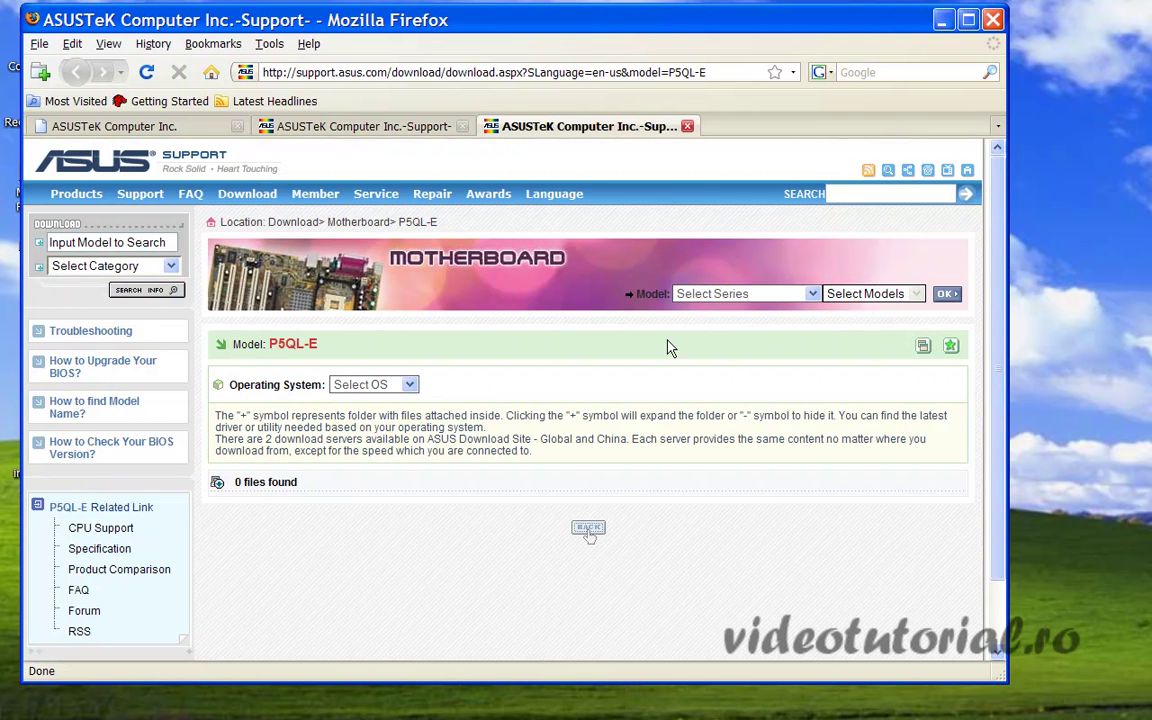
{"action": "left_click", "coordinate": [408, 386]}
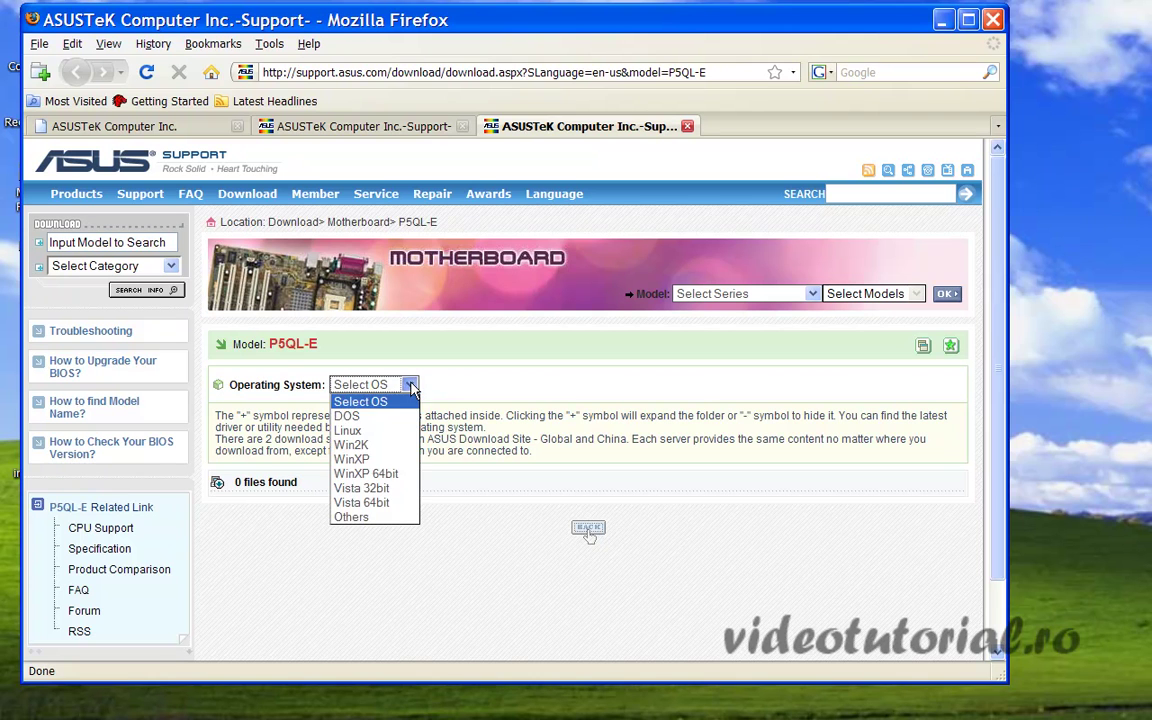
{"action": "left_click", "coordinate": [352, 459]}
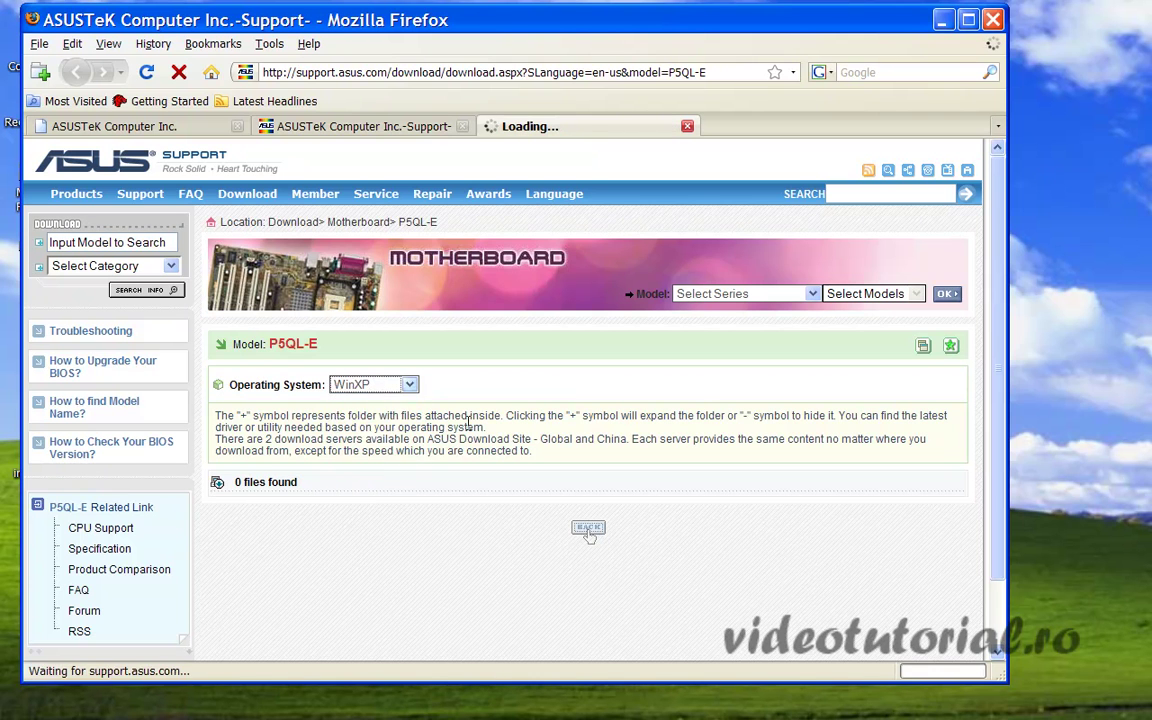
Step: Expand the Others category of the P5QL-E downloads and examine its entries for SATA or RAID drivers
{"action": "scroll", "coordinate": [378, 543], "scroll_direction": "down", "scroll_amount": 3}
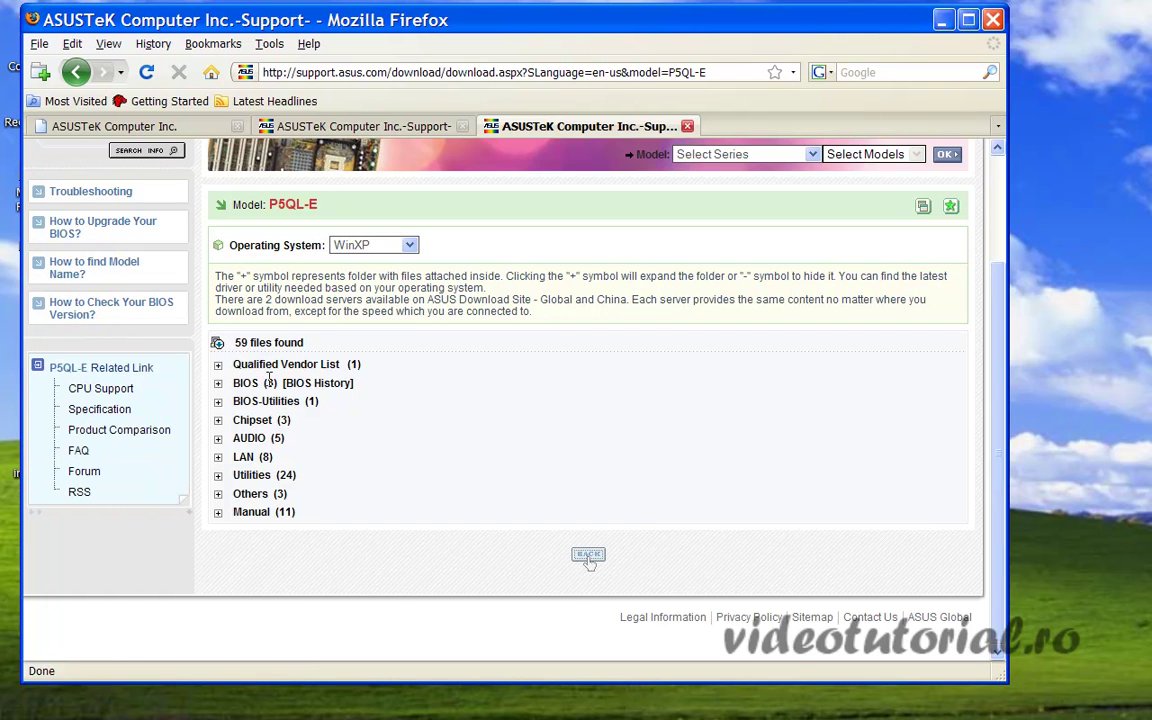
{"action": "left_click", "coordinate": [219, 495]}
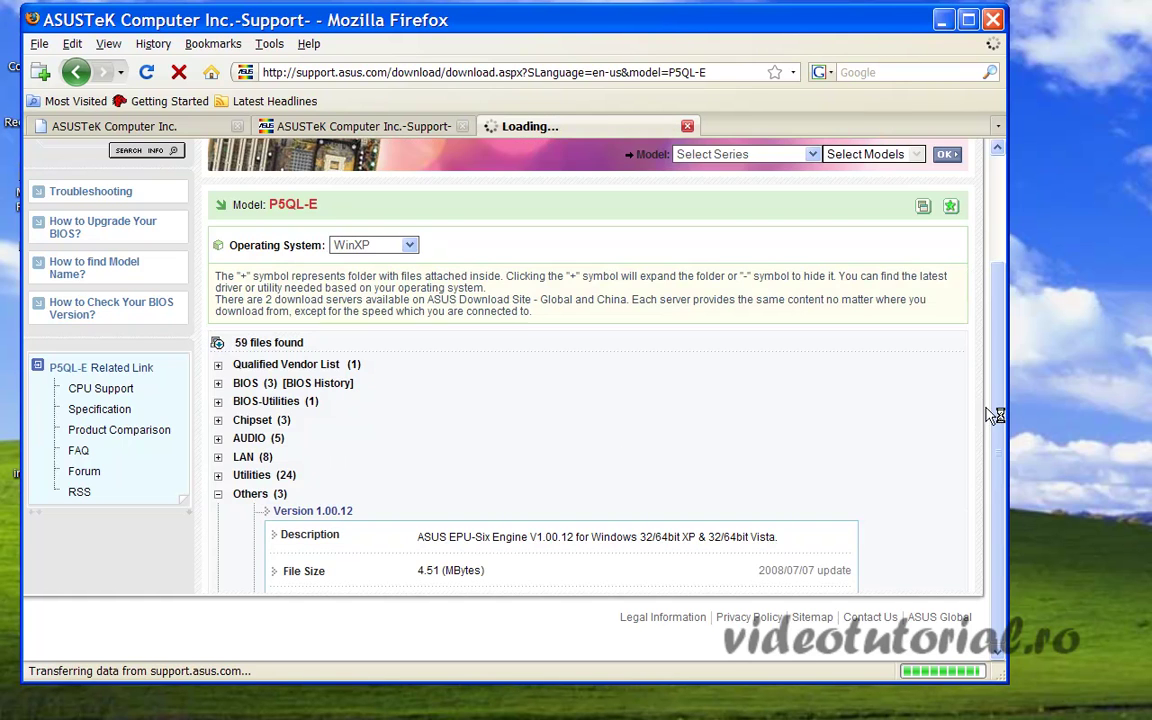
{"action": "left_click_drag", "start_coordinate": [996, 355], "coordinate": [995, 524]}
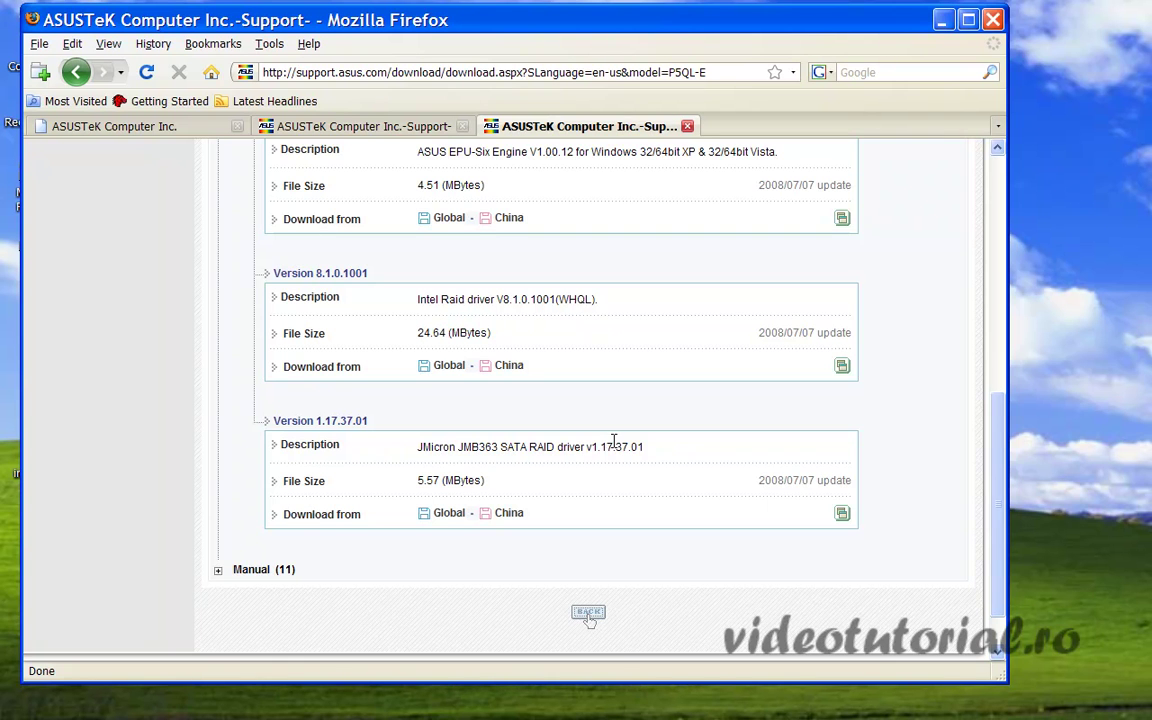
{"action": "scroll", "coordinate": [650, 442], "scroll_direction": "down", "scroll_amount": 2}
{"action": "scroll", "coordinate": [480, 443], "scroll_direction": "up", "scroll_amount": 6}
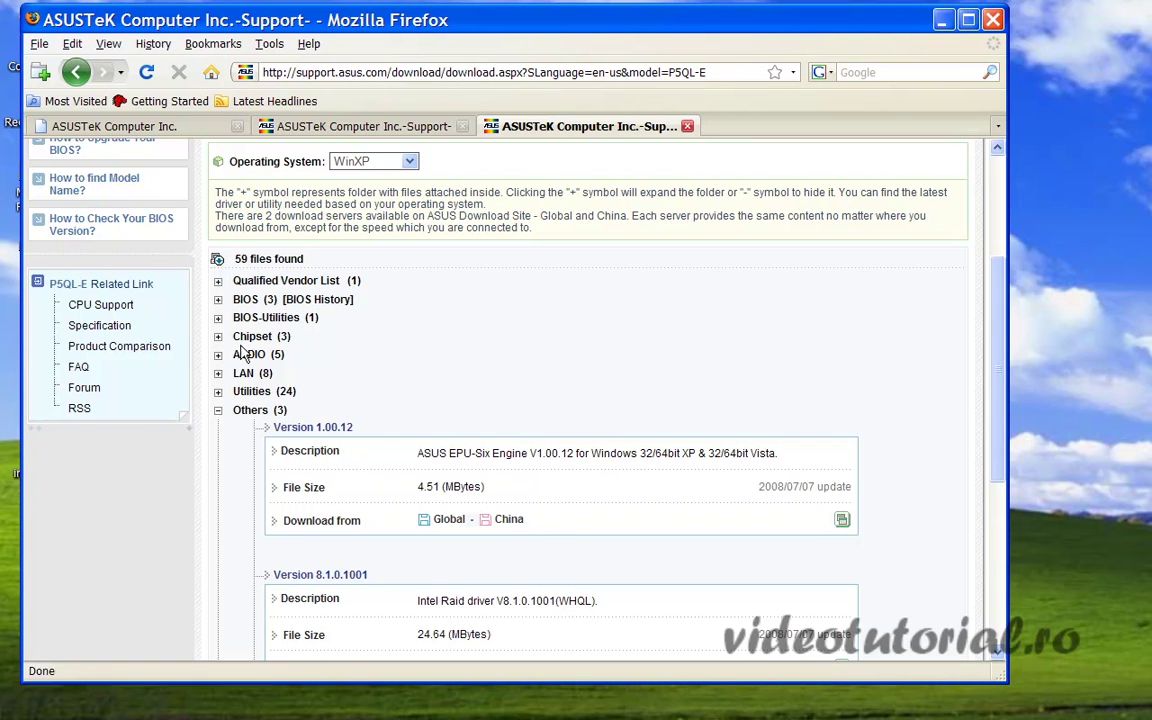
Step: Expand the Chipset category, check the descriptions of its entries for SATA drivers, and collapse the category again
{"action": "left_click", "coordinate": [218, 337]}
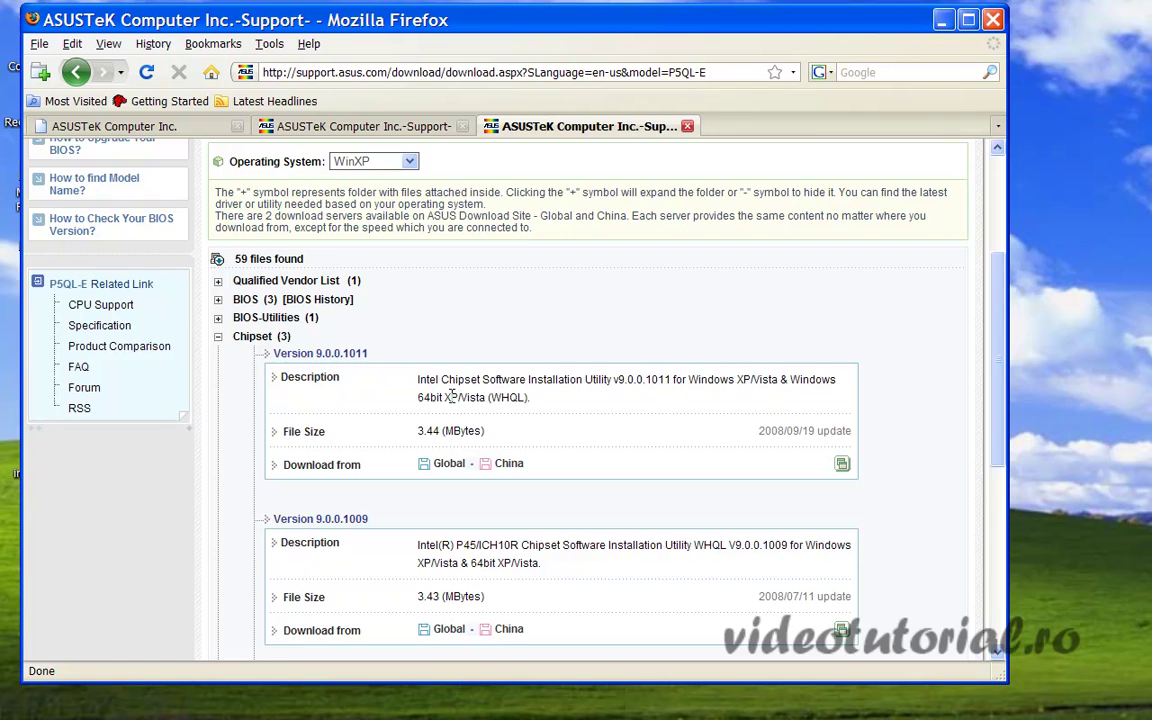
{"action": "scroll", "coordinate": [677, 494], "scroll_direction": "down", "scroll_amount": 2}
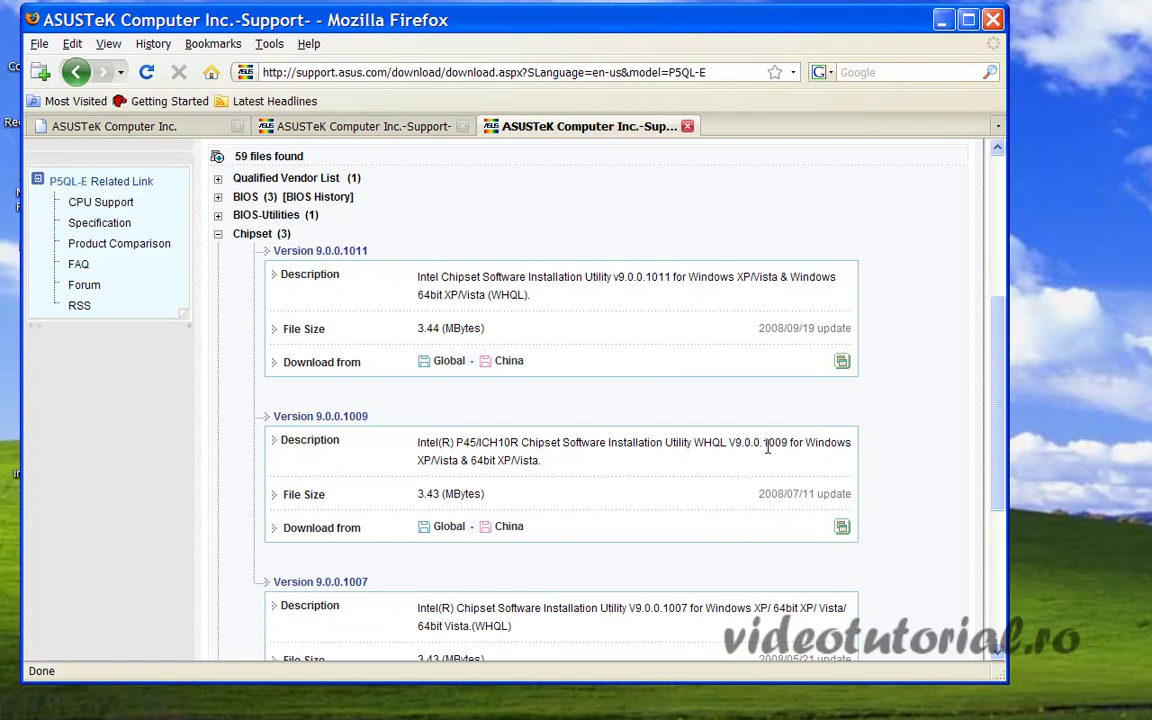
{"action": "scroll", "coordinate": [767, 447], "scroll_direction": "down", "scroll_amount": 4}
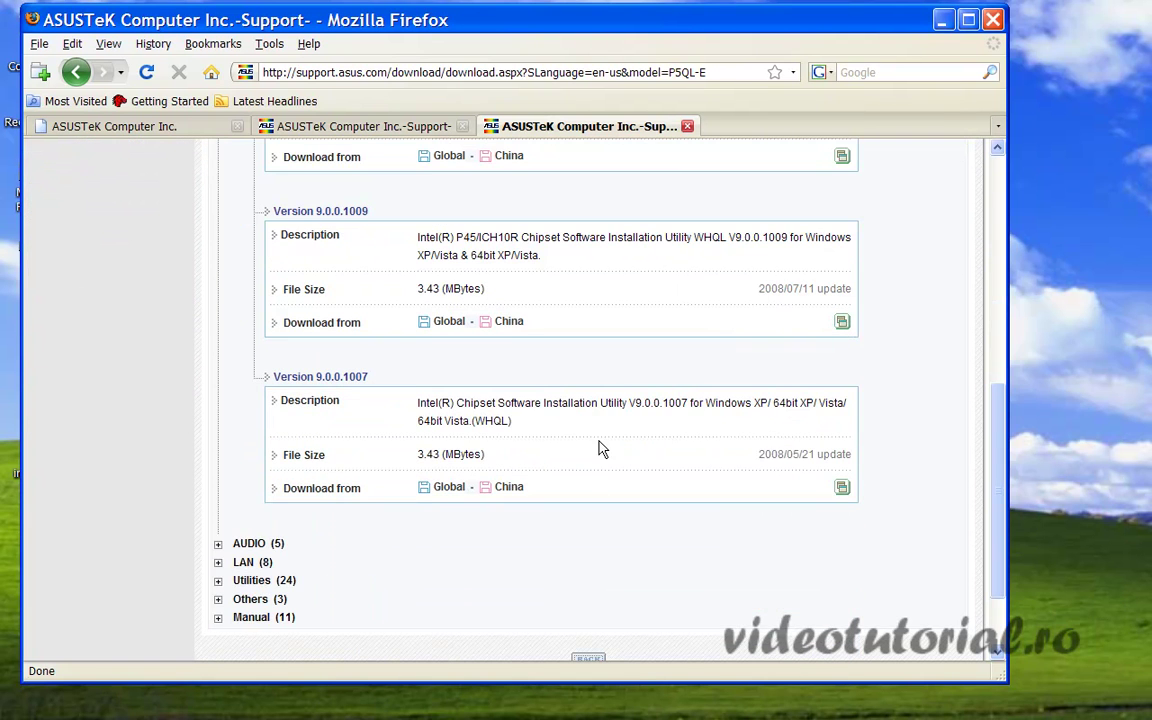
{"action": "scroll", "coordinate": [445, 470], "scroll_direction": "up", "scroll_amount": 4}
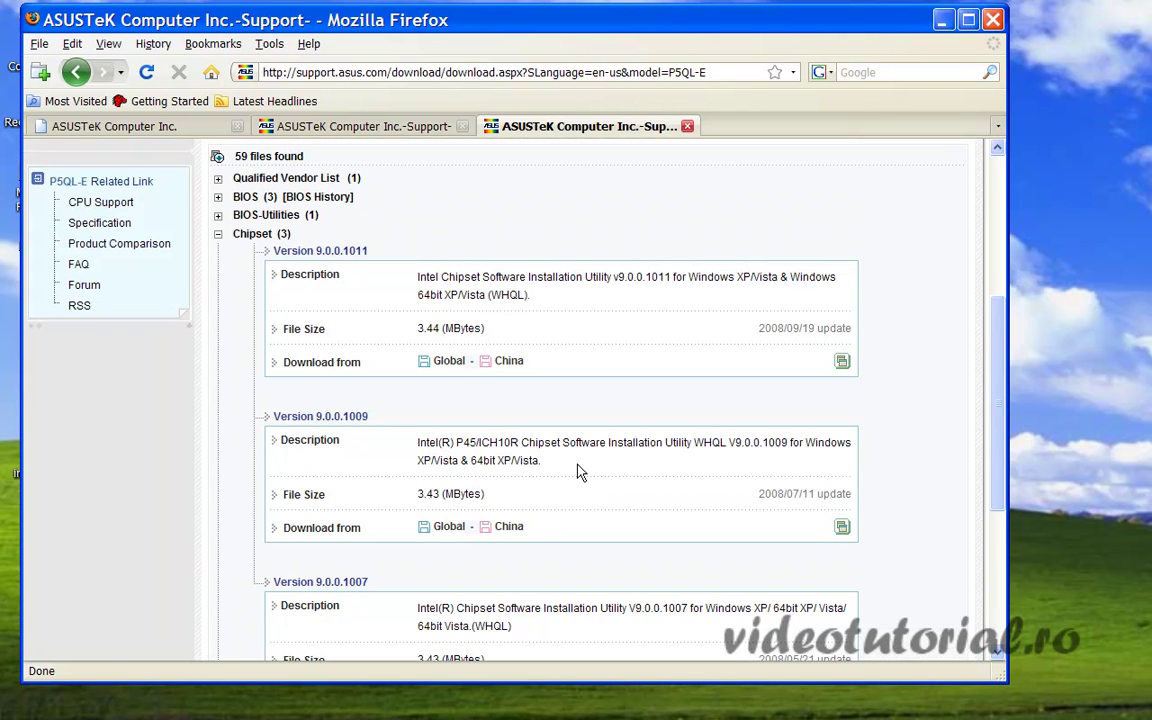
{"action": "left_click", "coordinate": [218, 235]}
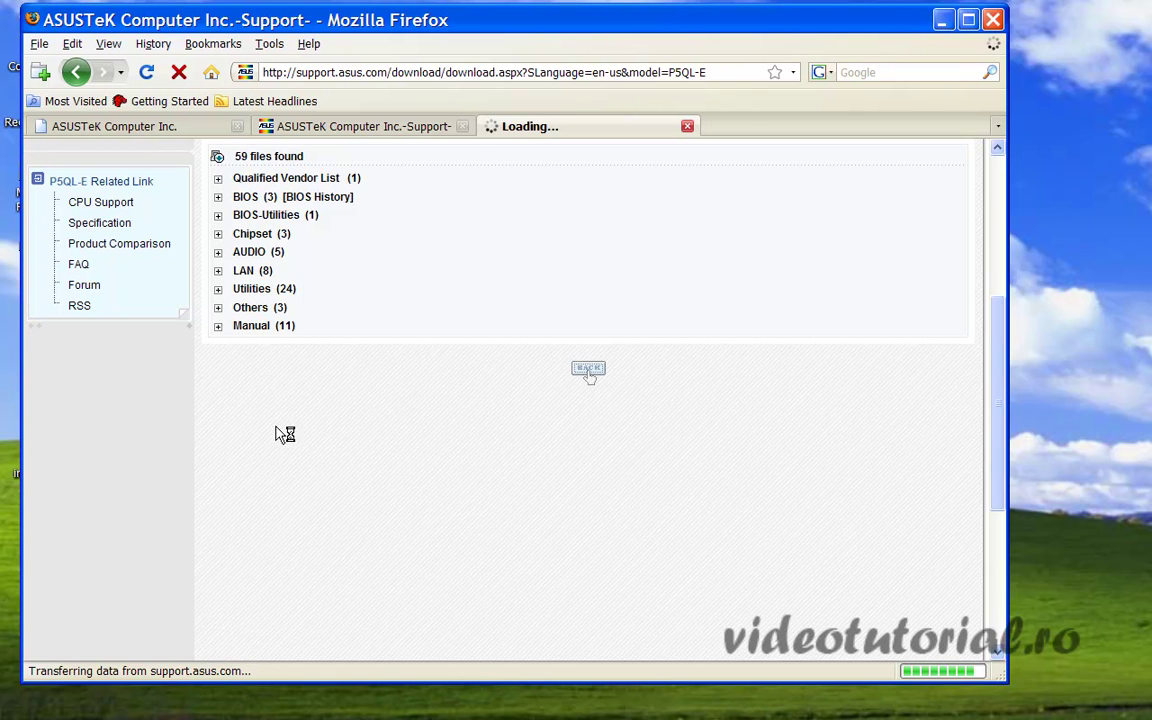
Step: Reopen the Others category and review the Intel Raid and JMicron JMB363 SATA RAID driver entries
{"action": "left_click", "coordinate": [218, 308]}
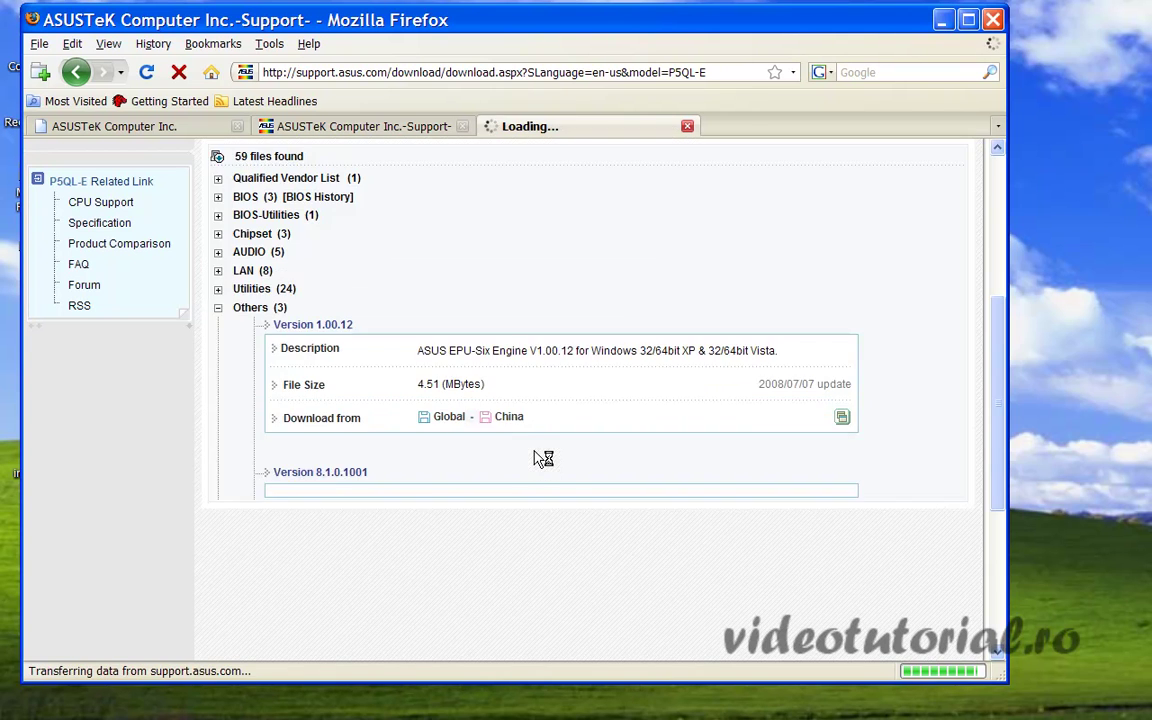
{"action": "scroll", "coordinate": [638, 505], "scroll_direction": "down", "scroll_amount": 1}
{"action": "scroll", "coordinate": [638, 505], "scroll_direction": "down", "scroll_amount": 3}
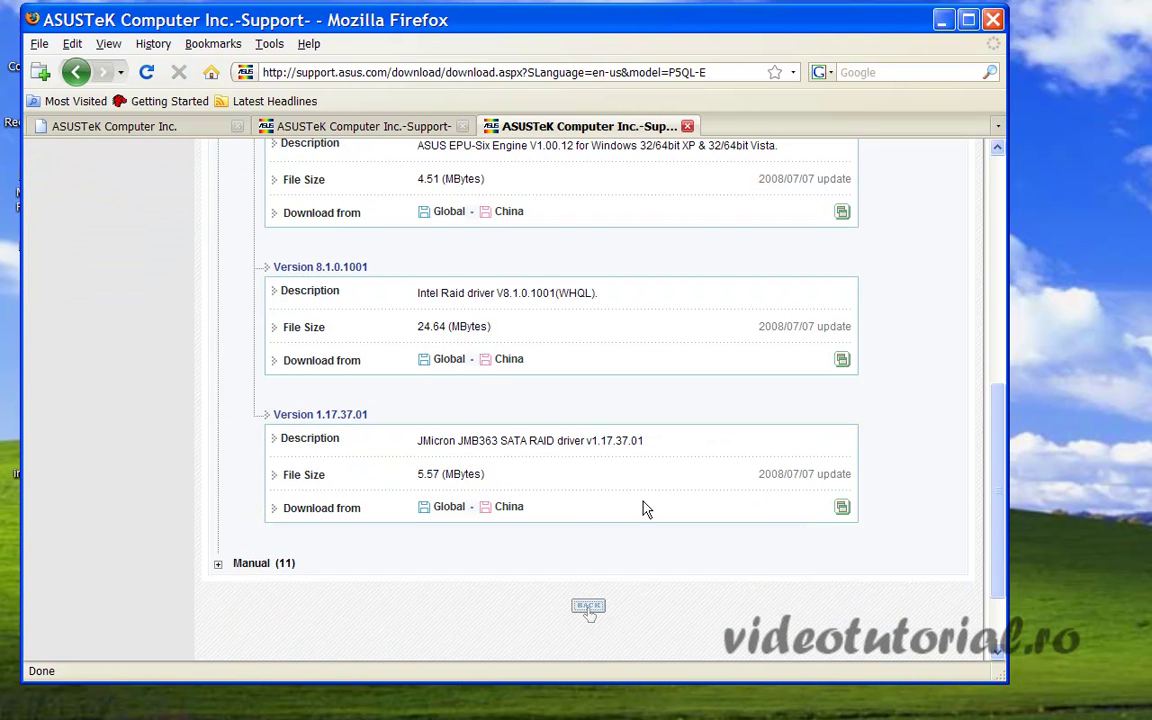